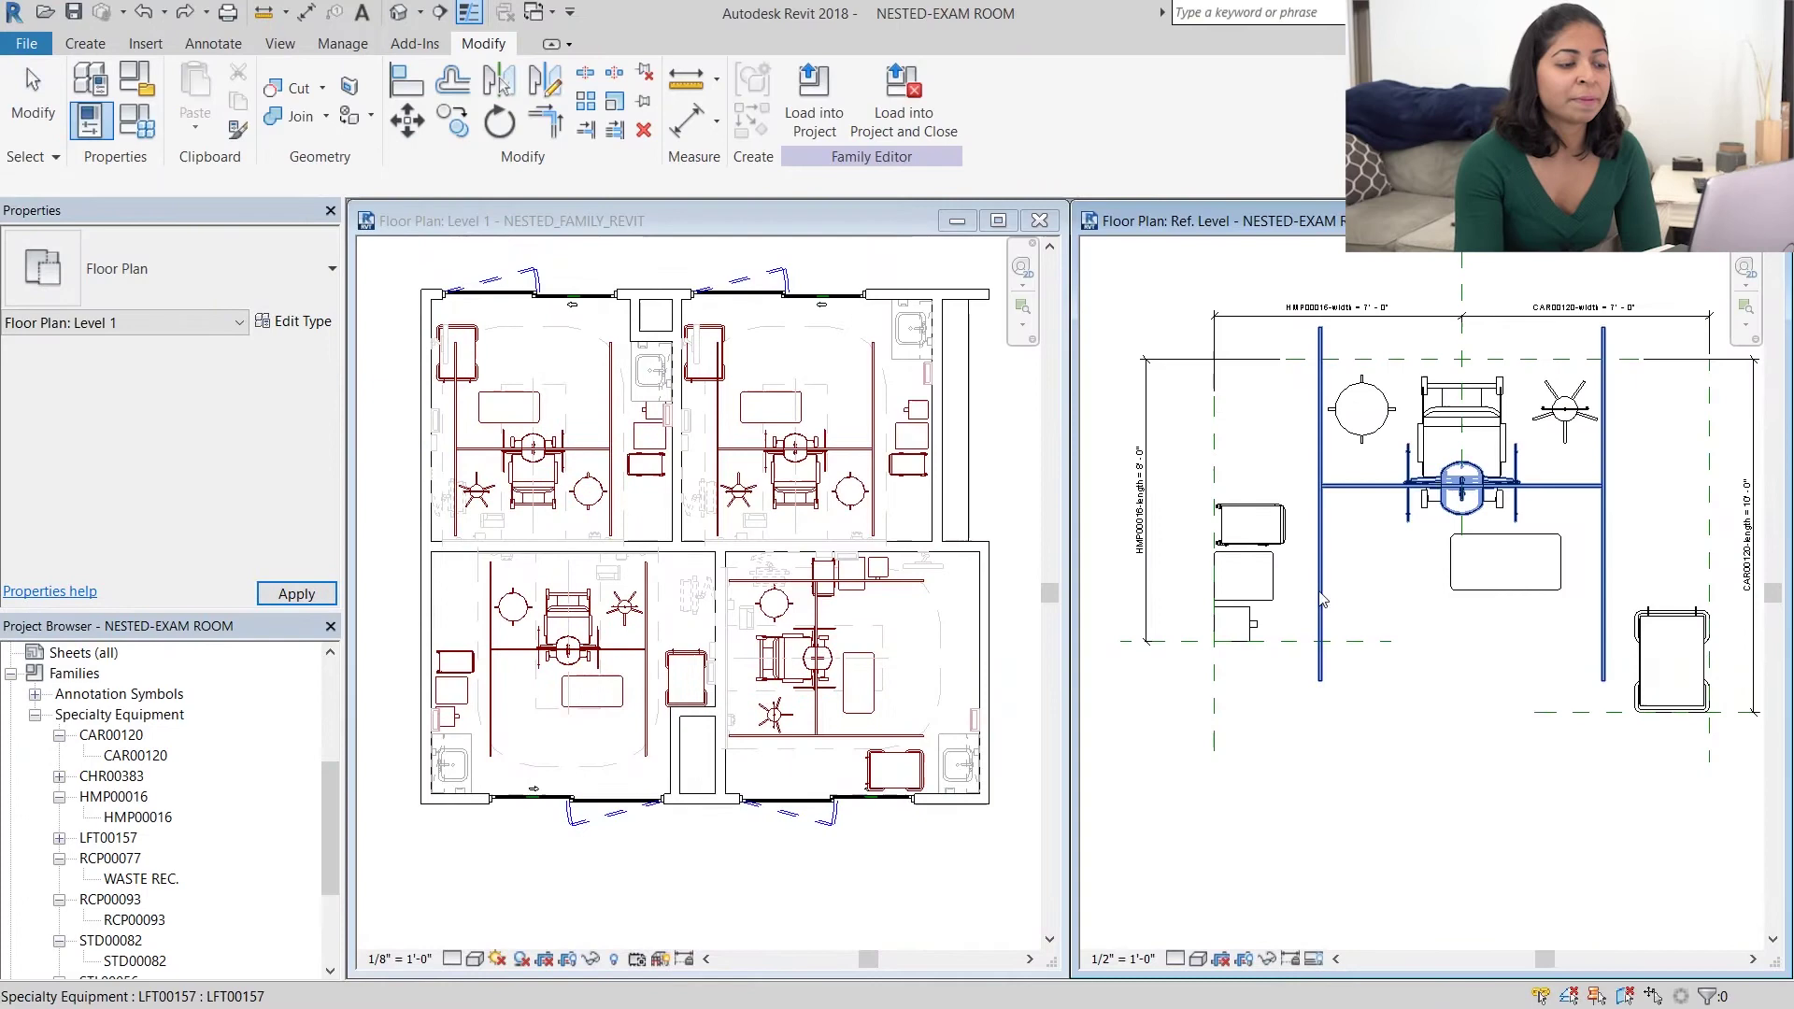
Step: Activate the project floor plan and select the bottom-right nested exam room
left_click(1469, 721)
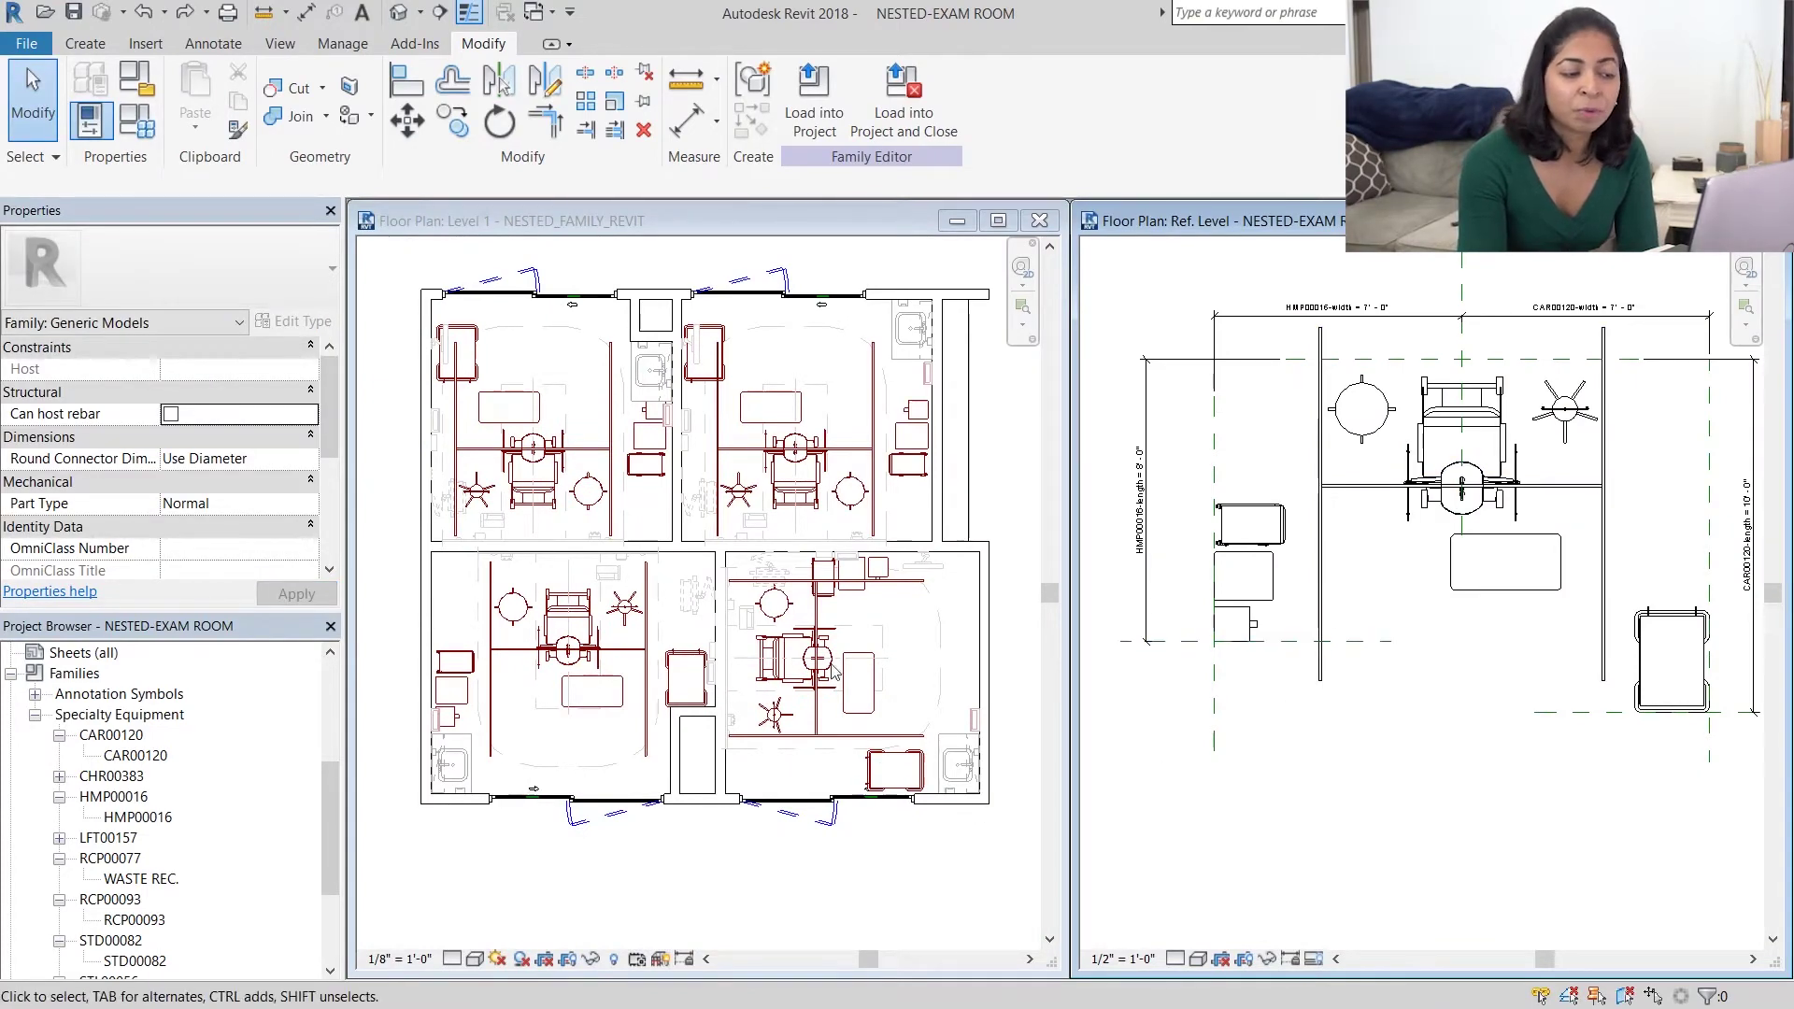
left_click(904, 725)
left_click(905, 725)
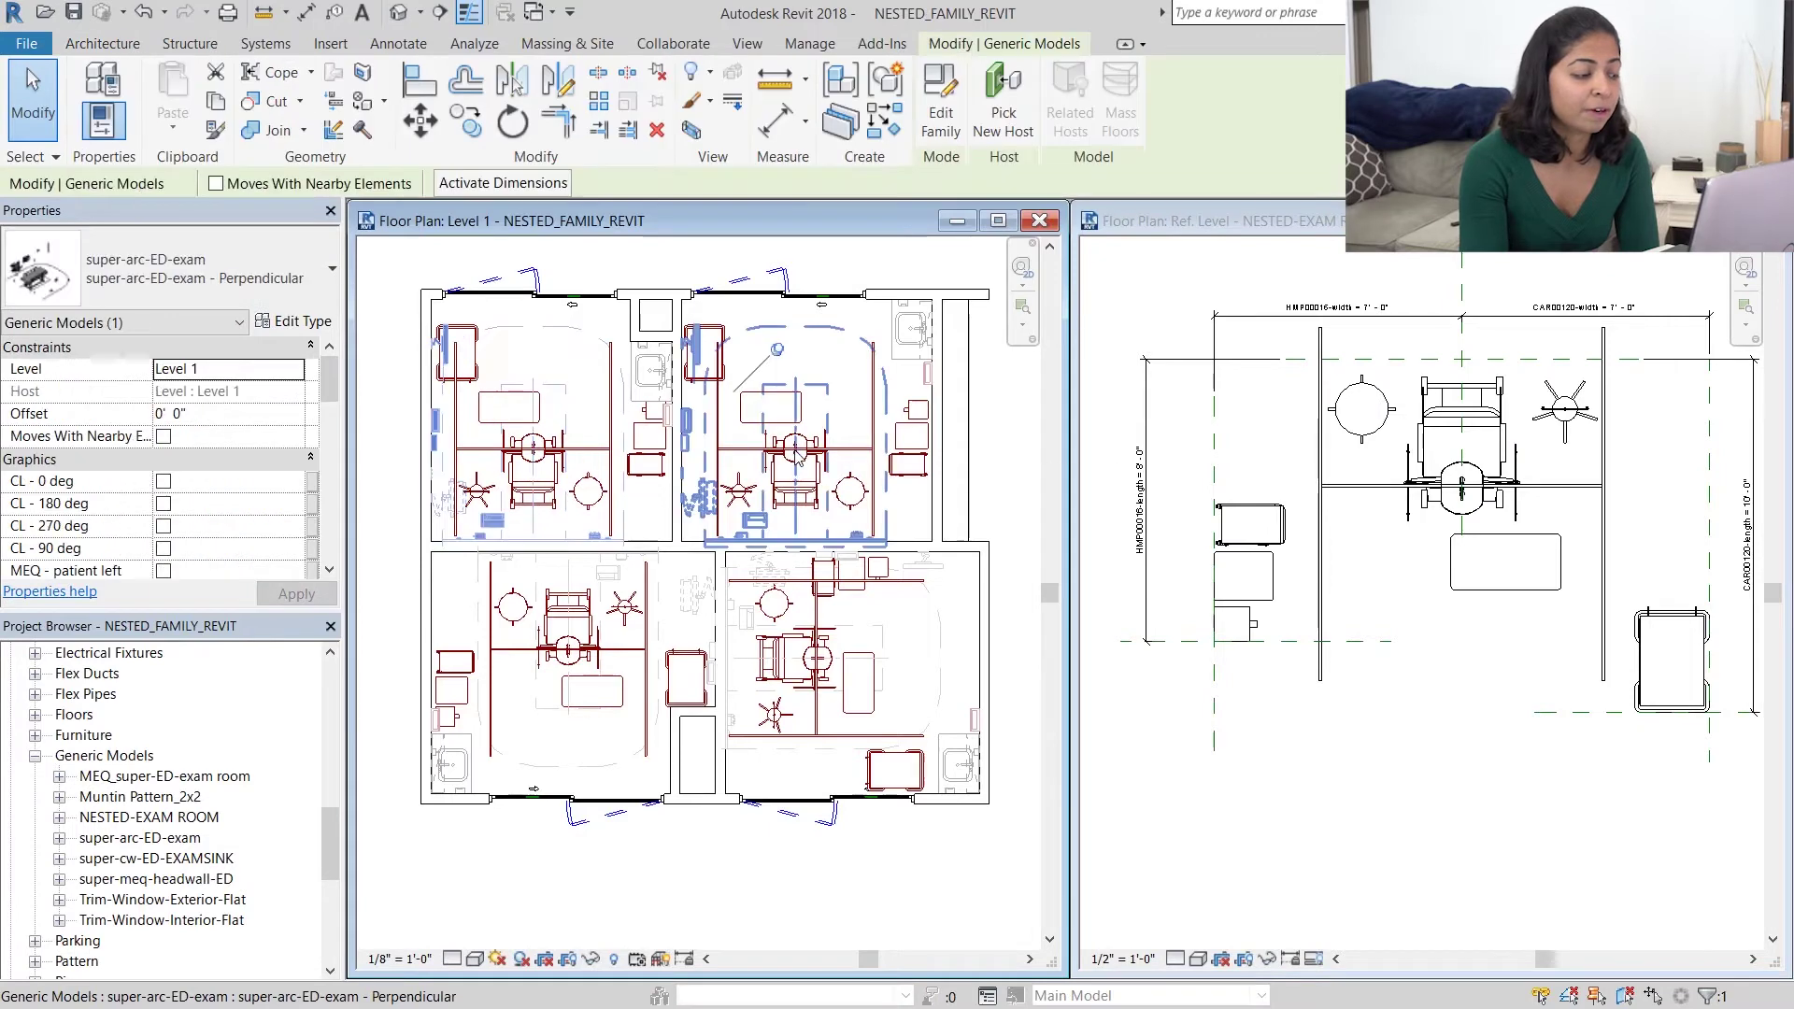
key("Escape")
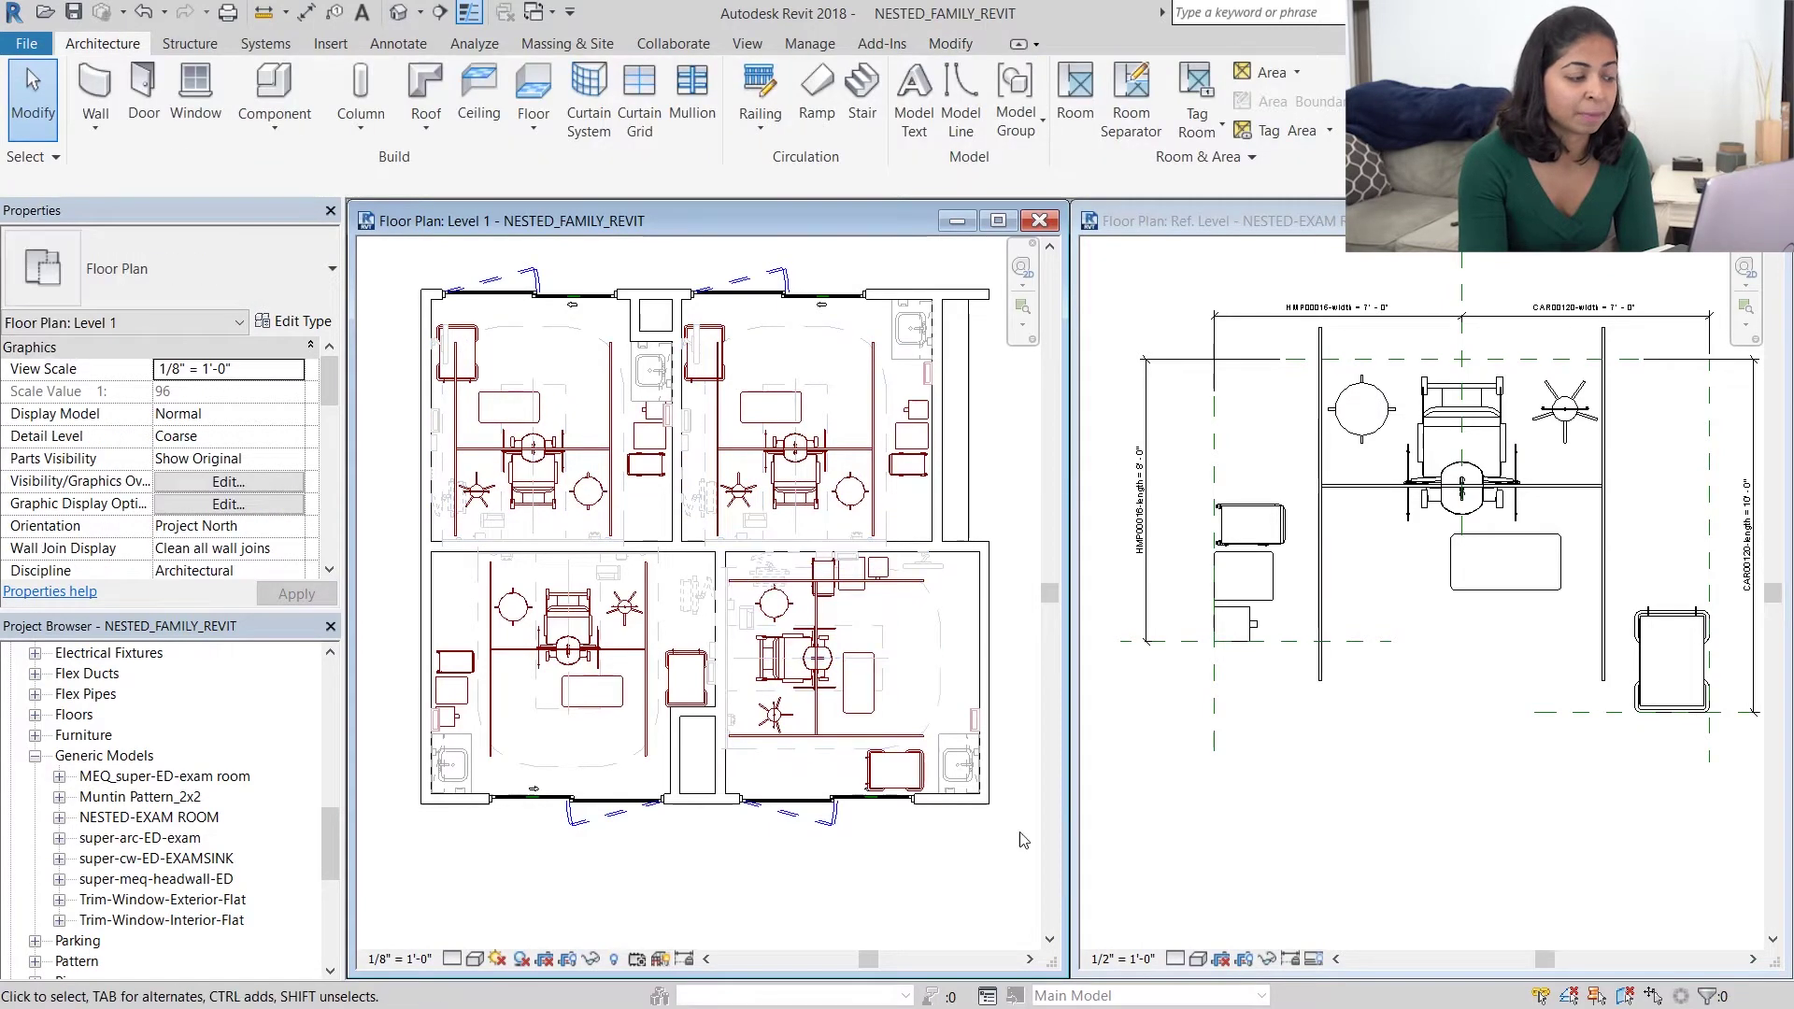
left_click(921, 779)
scroll(861, 791, "up", 2)
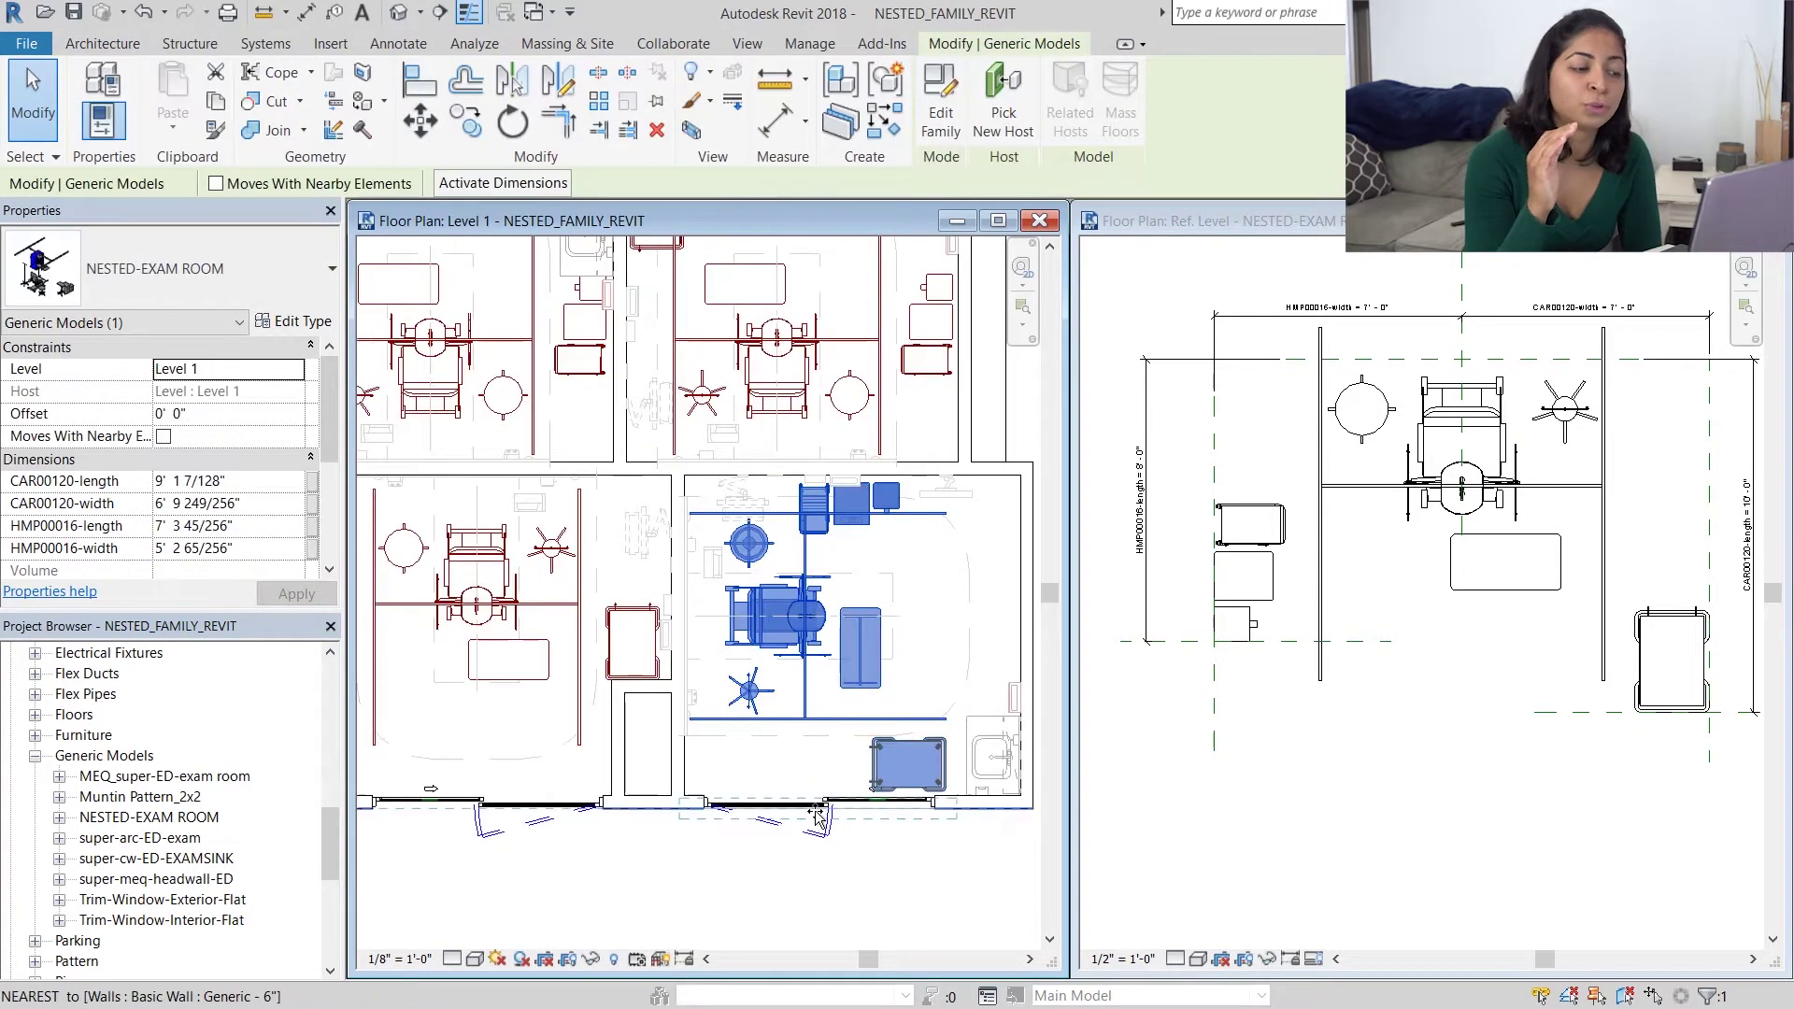
key("Escape")
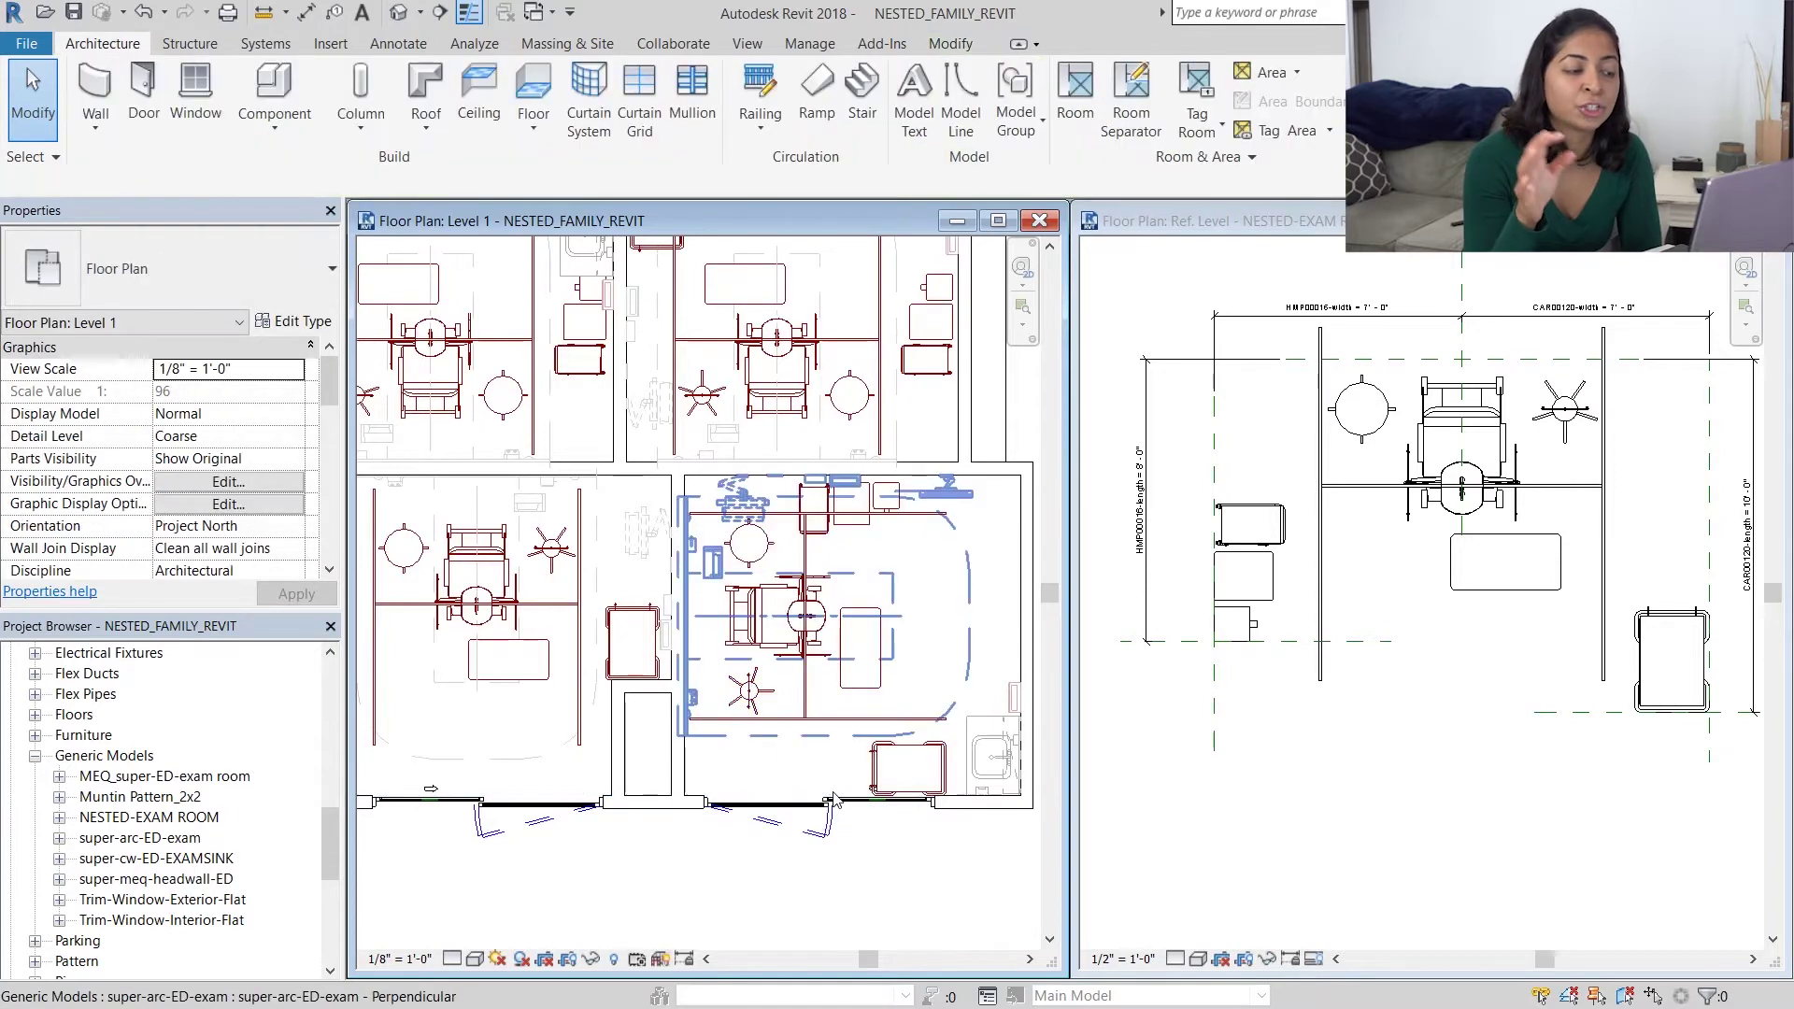
Step: Zoom in and select the CAR00120 cart inside the exam room
scroll(884, 895, "down", 1)
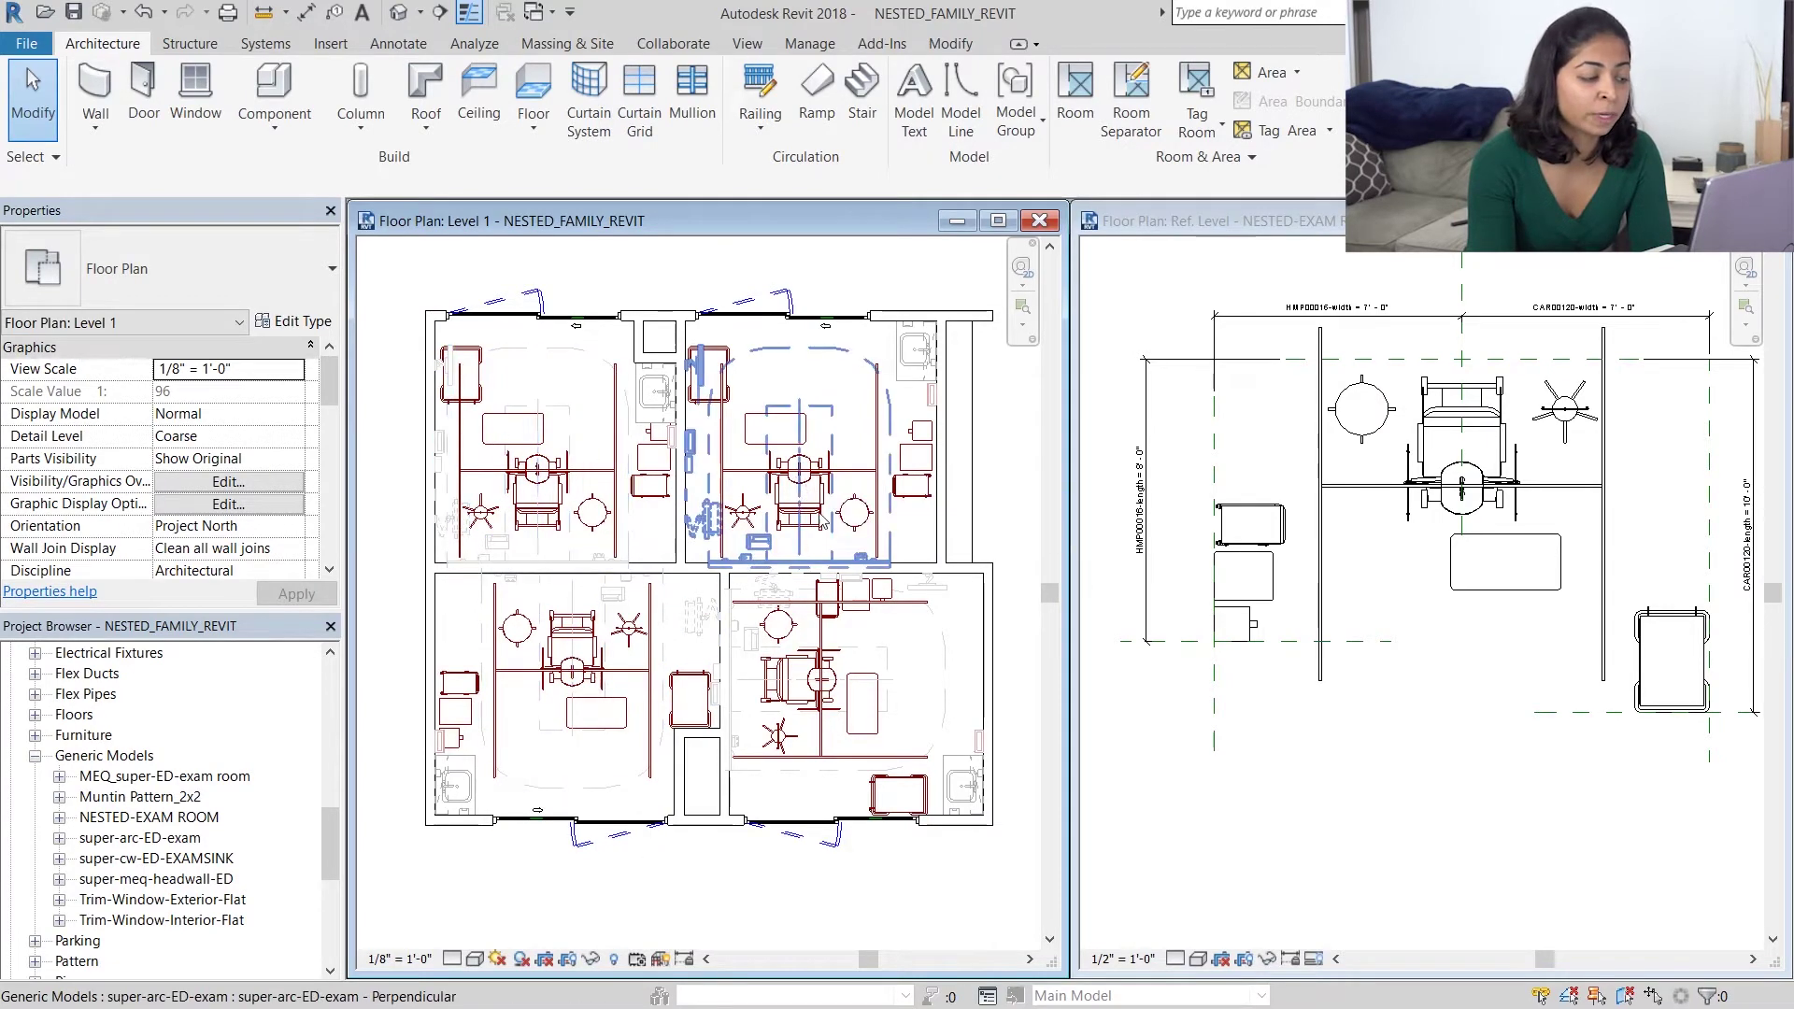
scroll(822, 519, "up", 4)
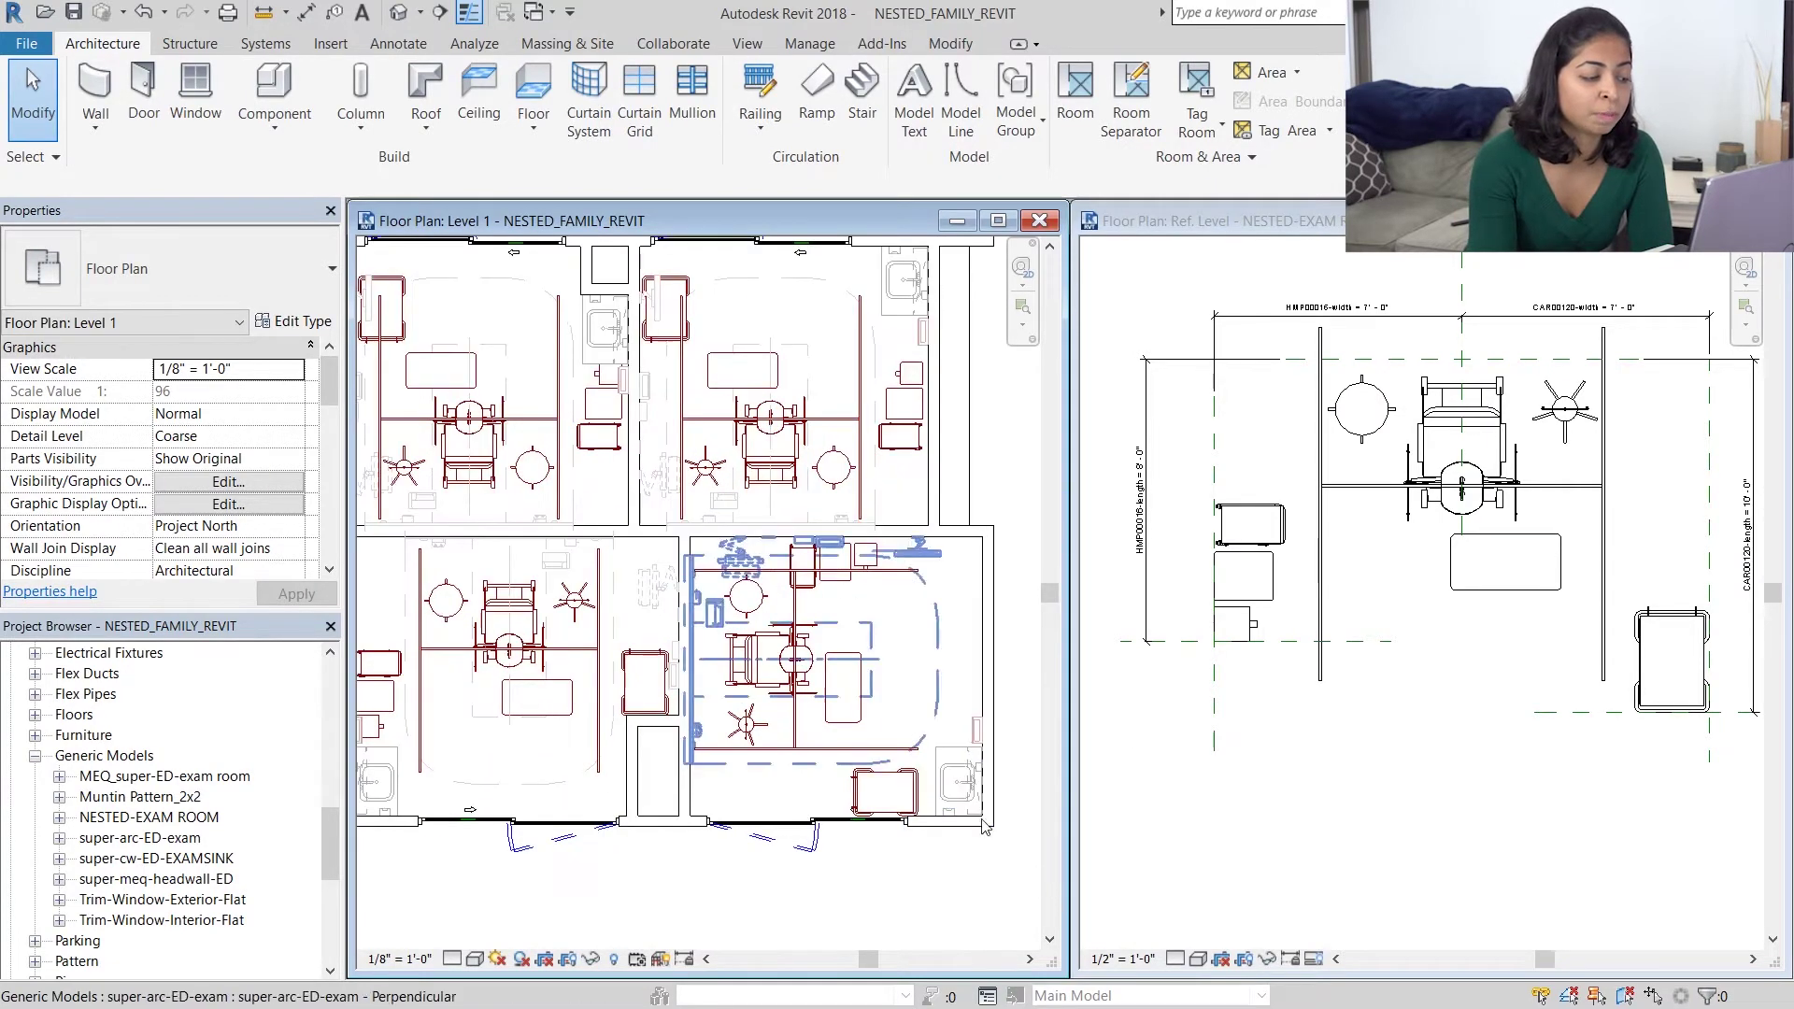
left_click(900, 790)
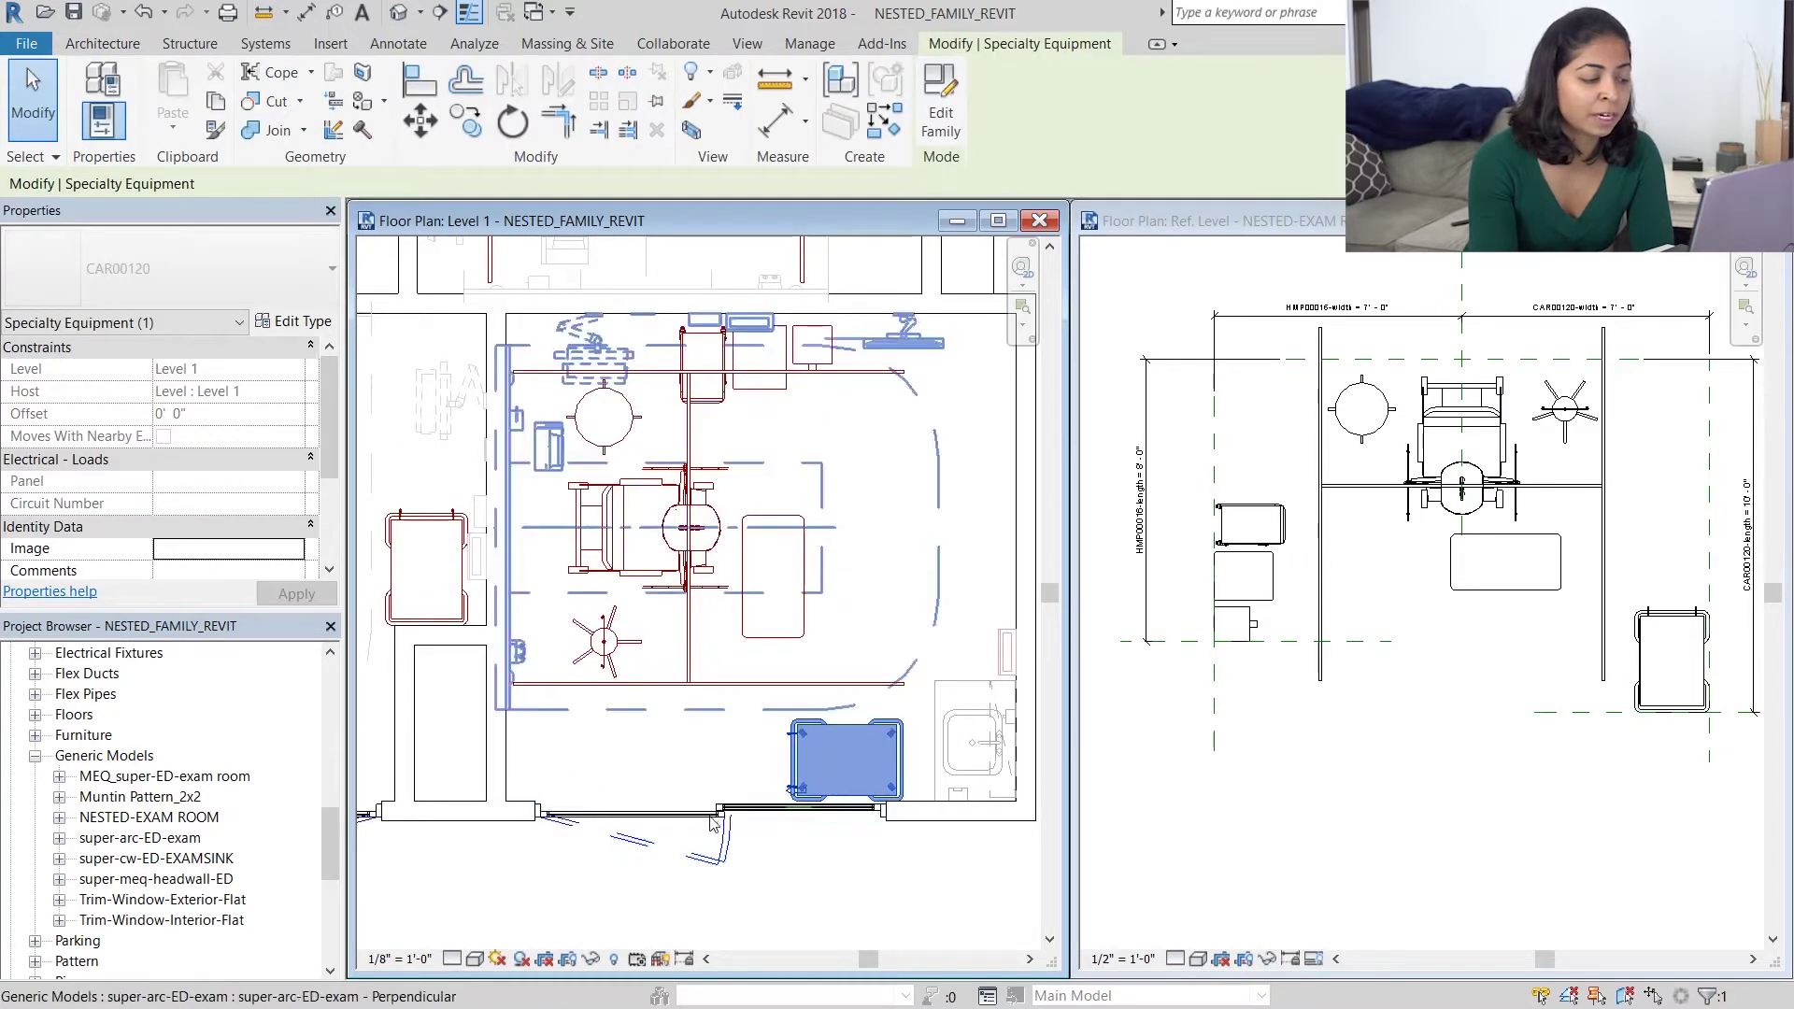
scroll(780, 778, "down", 1)
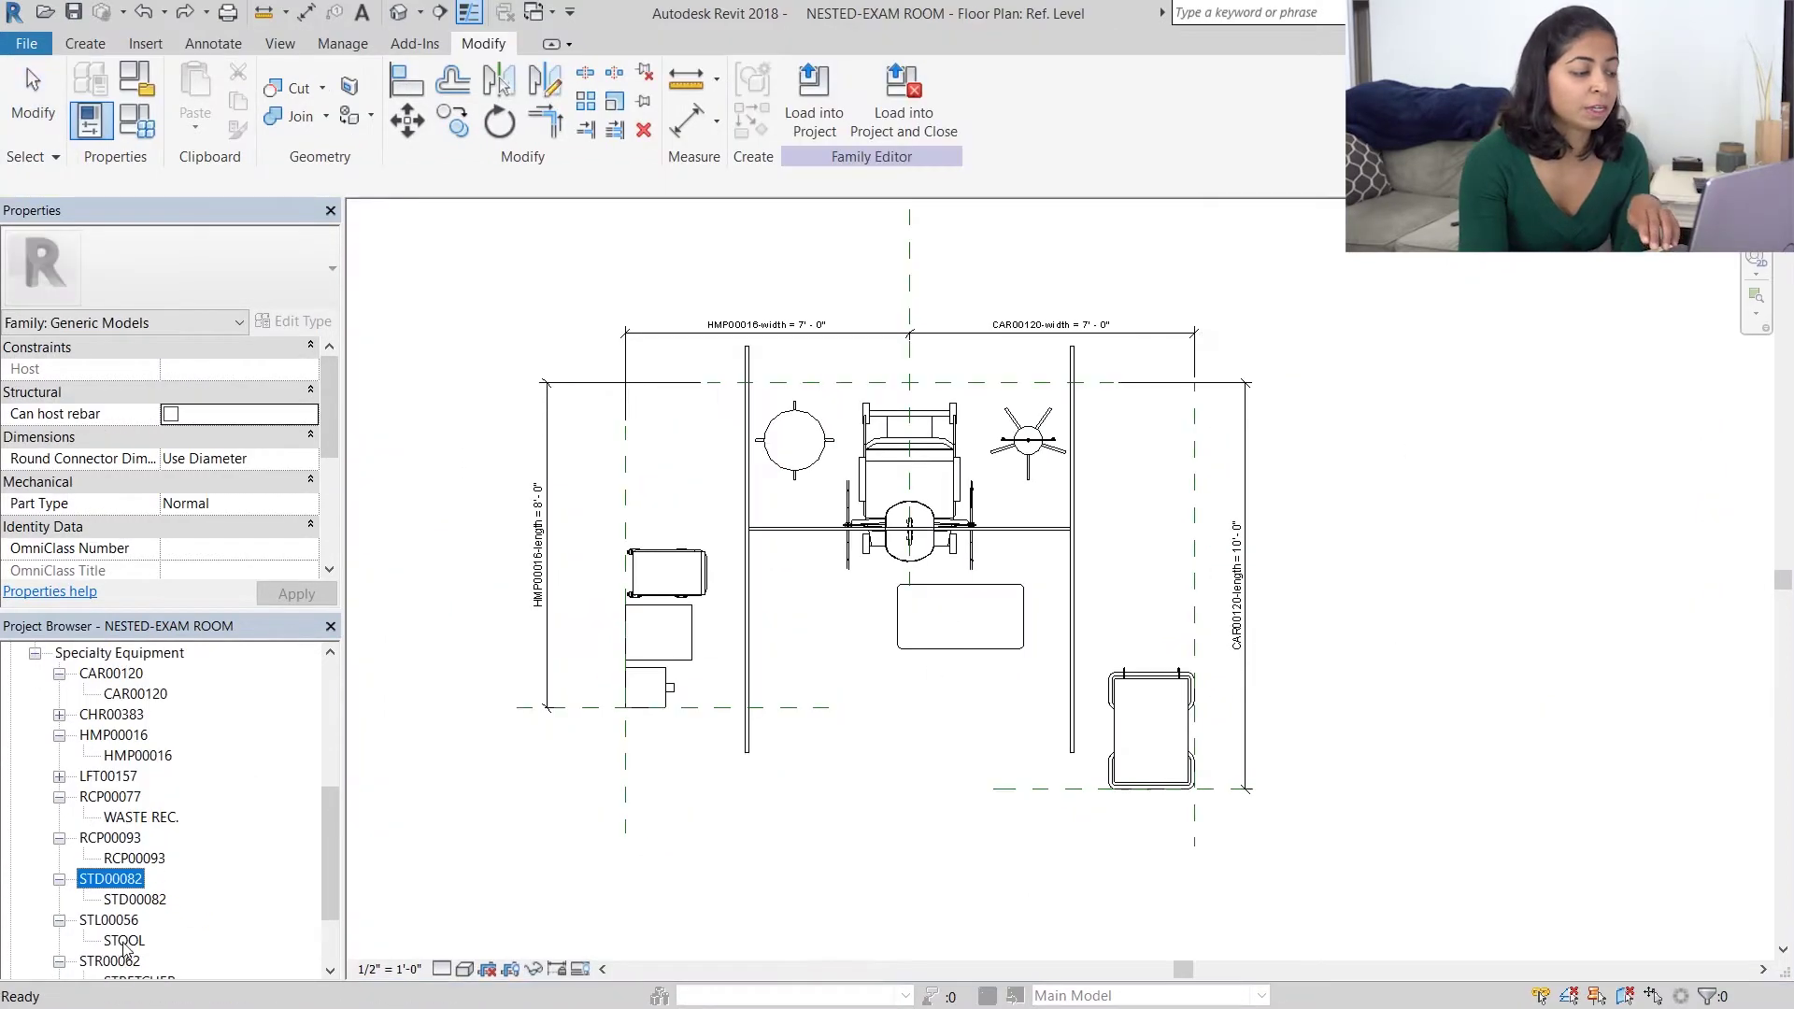
Step: Place a STR00062 STRETCHER instance on the room's centre reference plane and select it
scroll(128, 944, "down", 3)
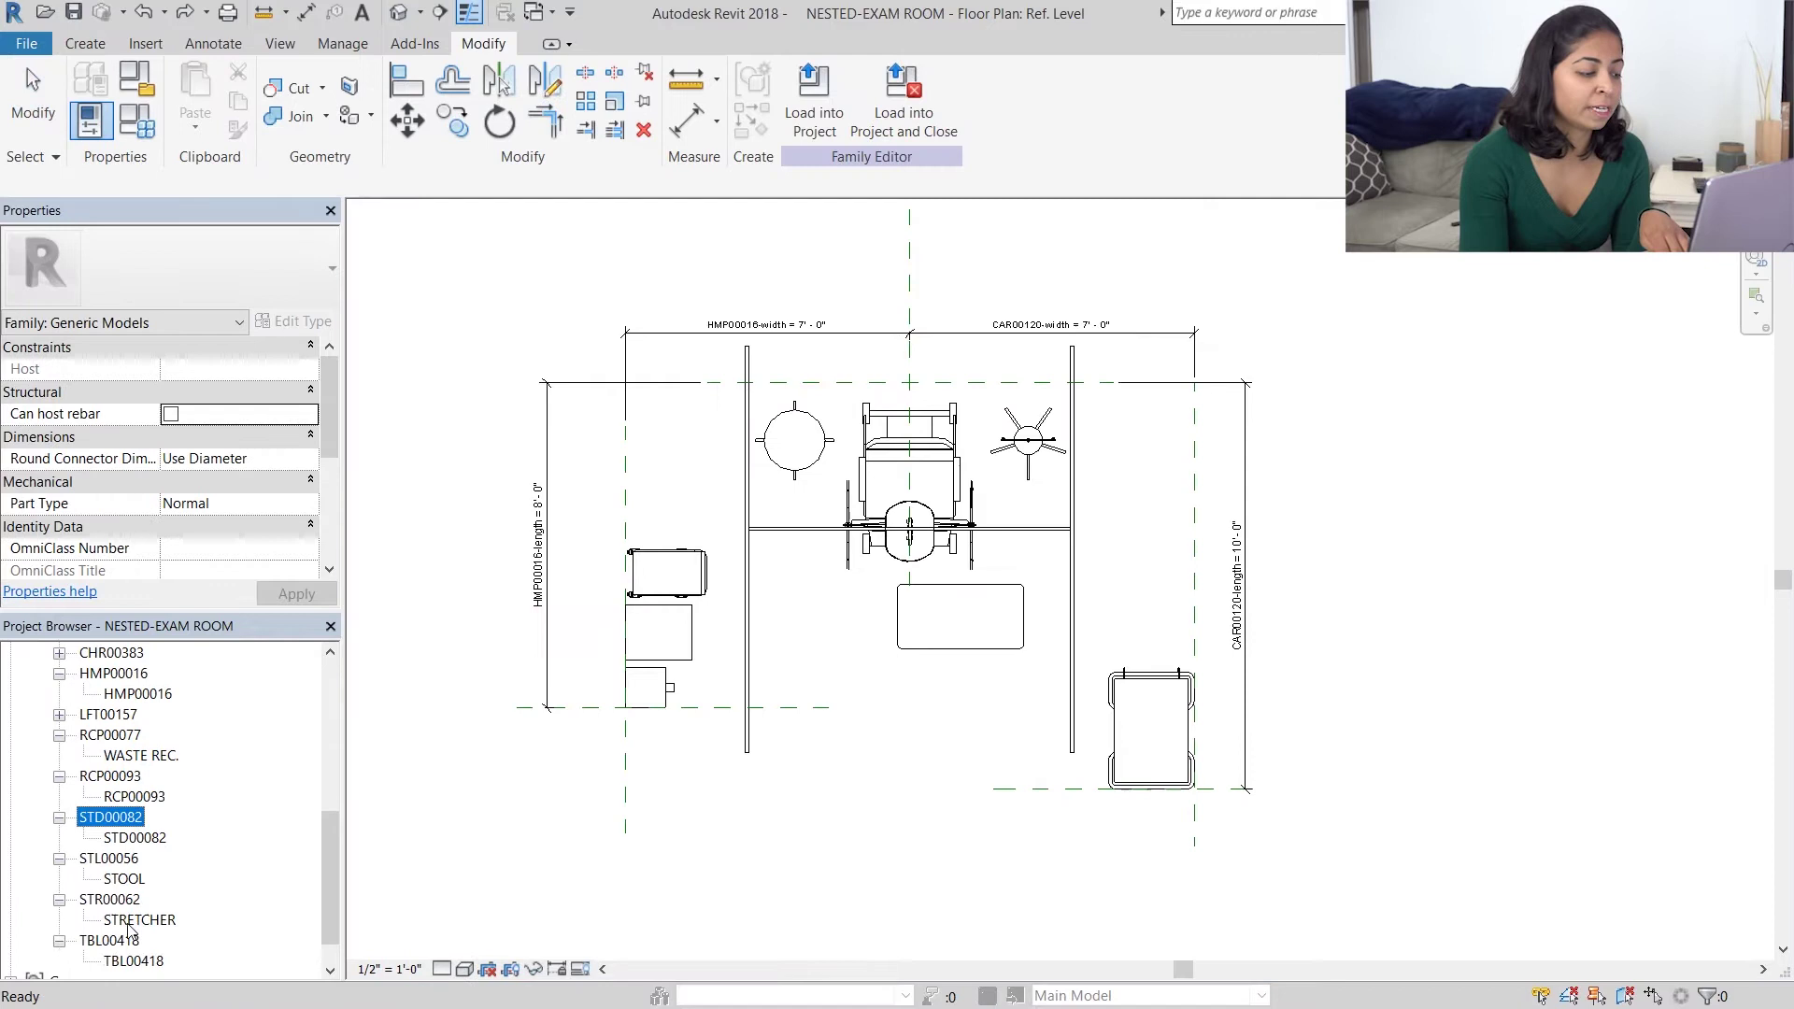
right_click(134, 920)
left_click(209, 830)
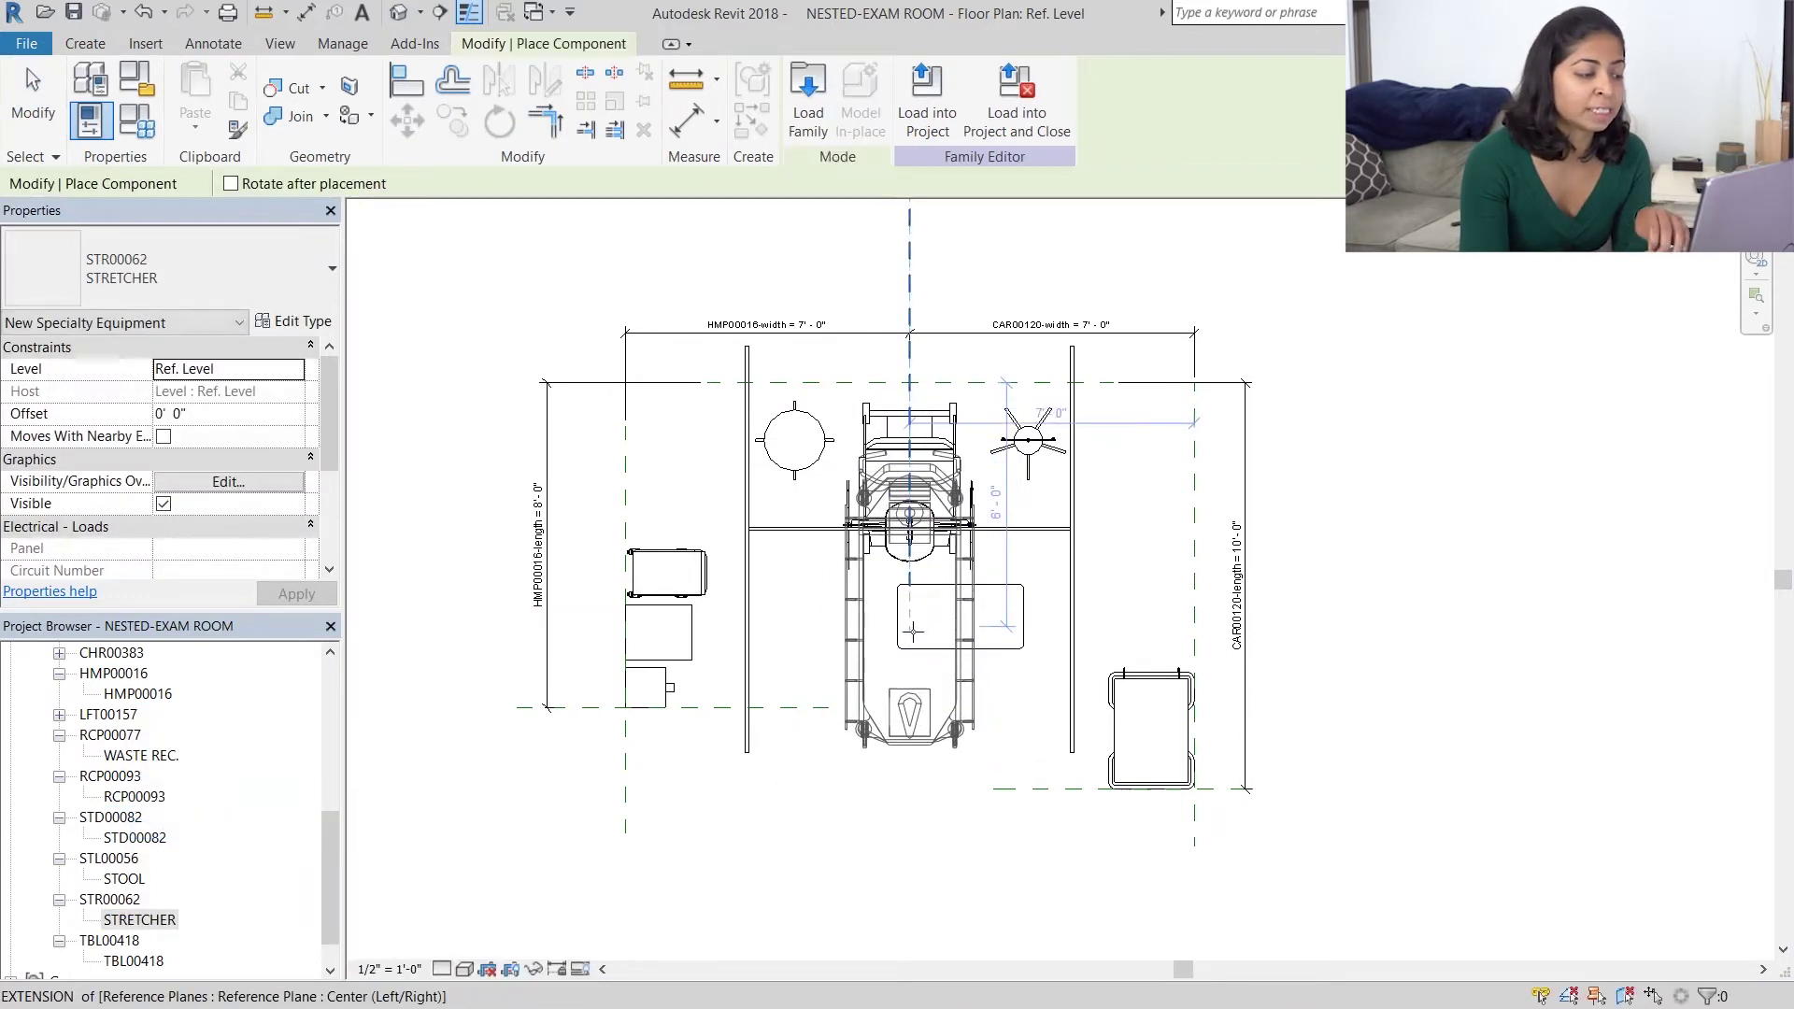
left_click(909, 634)
key("Escape")
key("Escape")
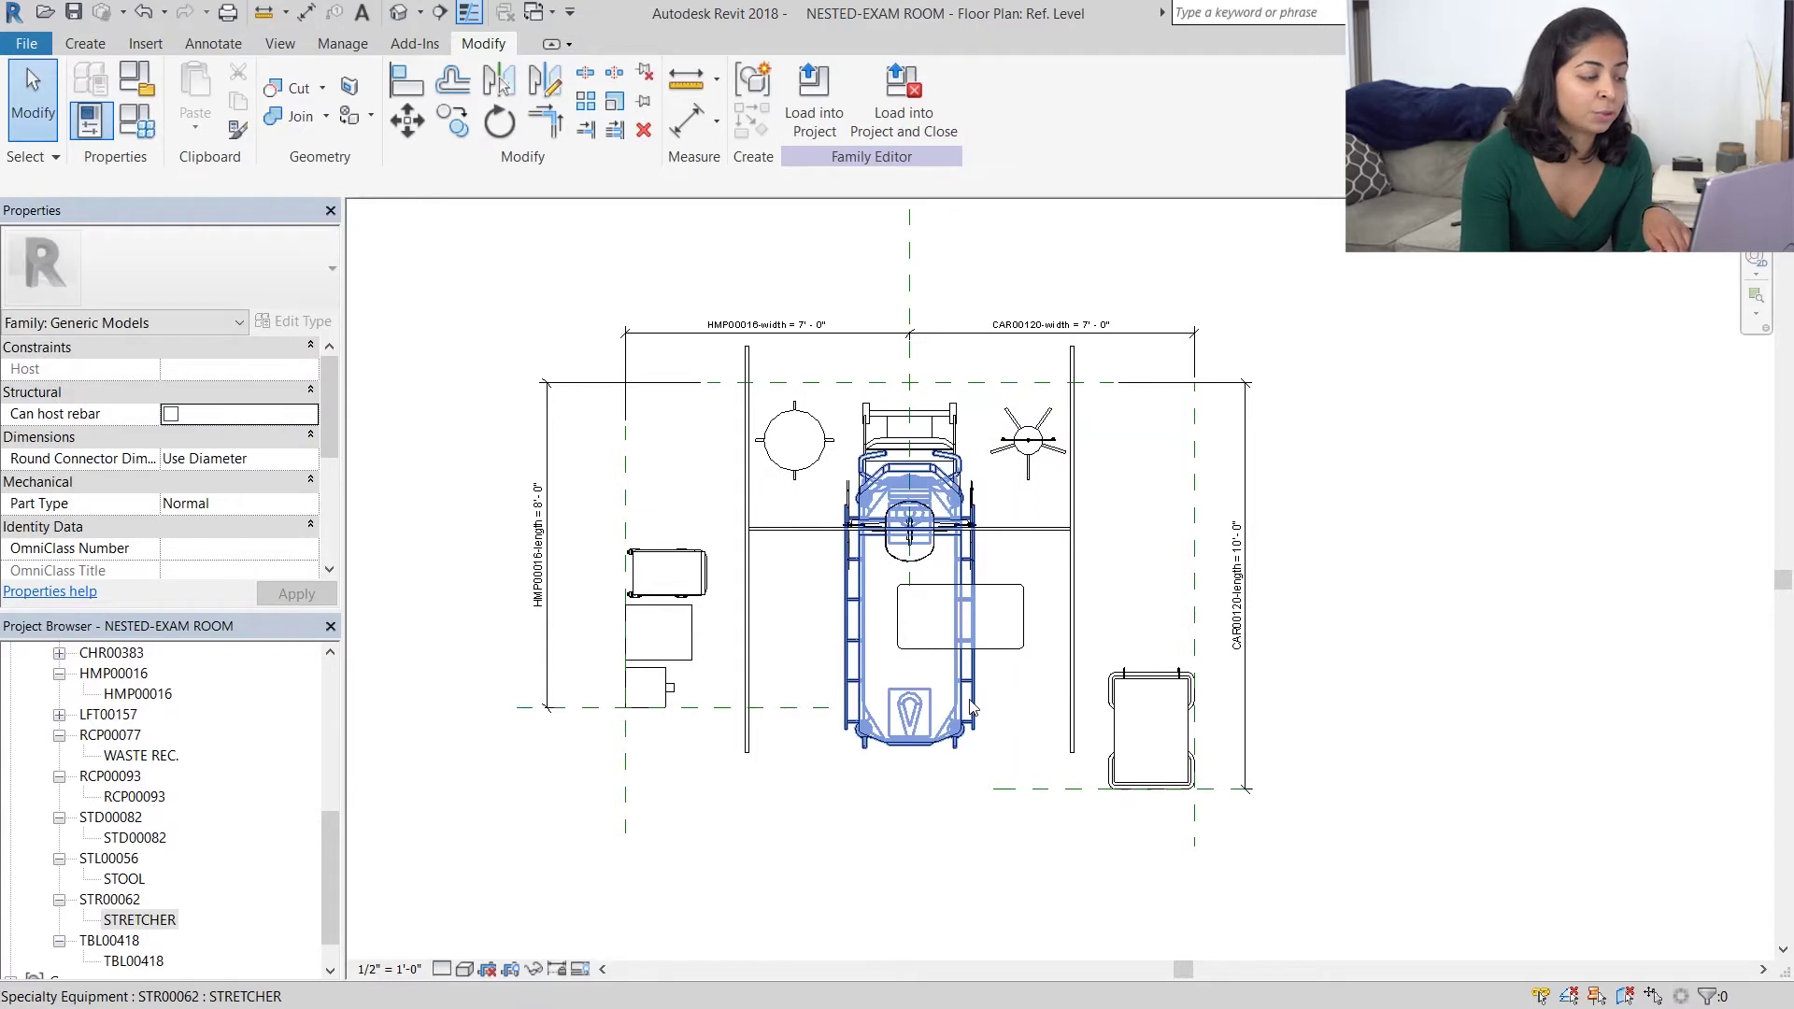
left_click(970, 707)
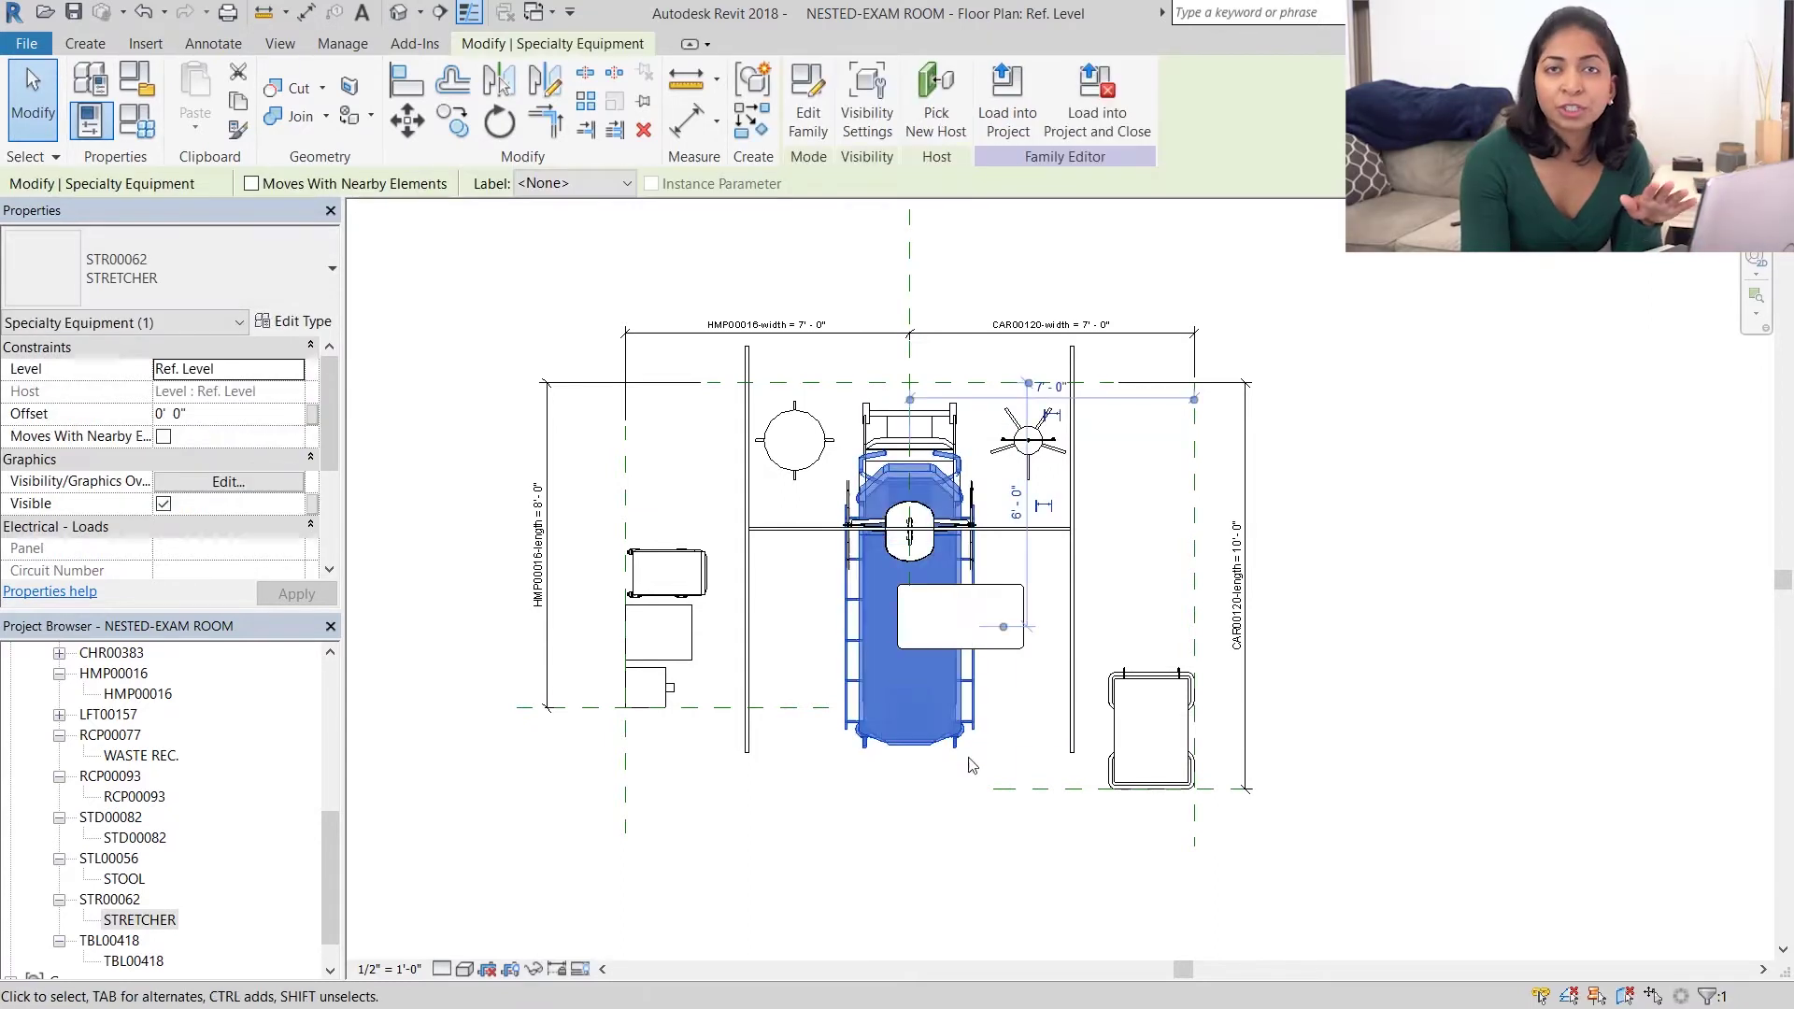
Step: Link the stretcher's visibility to a new Yes/No type parameter STR00062
left_click(313, 506)
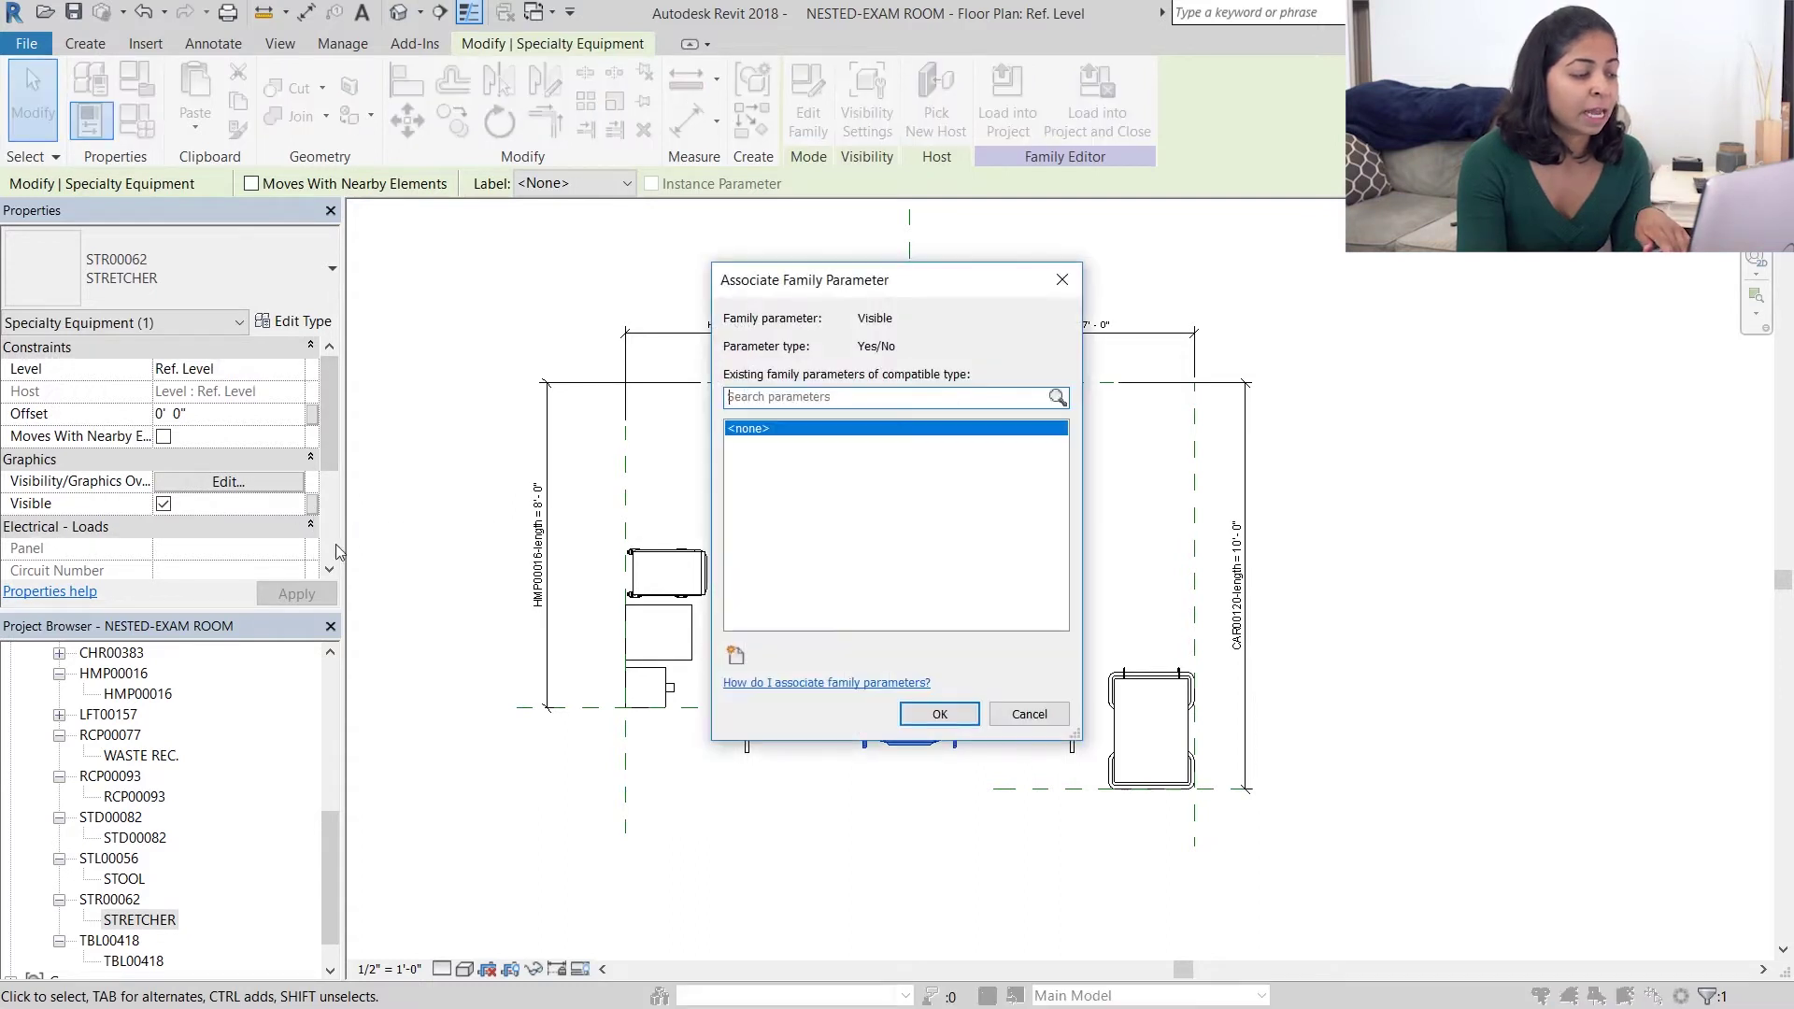
left_click(743, 660)
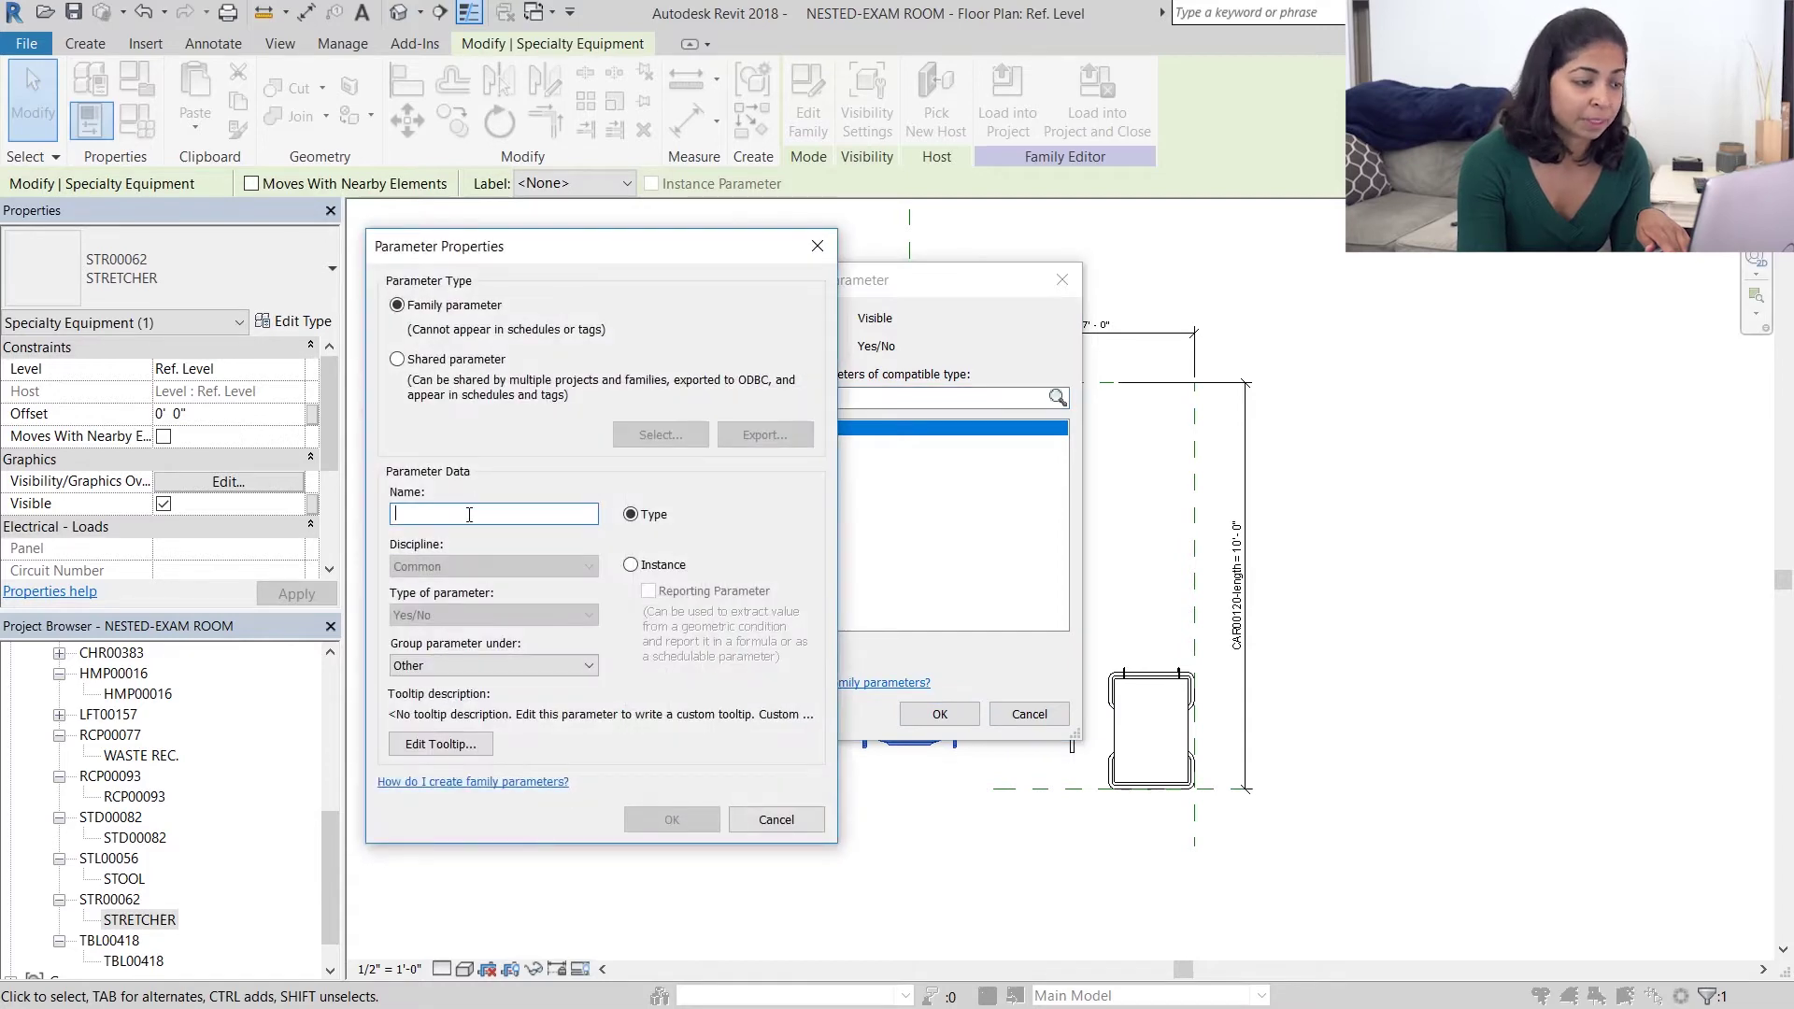
type("STR00062")
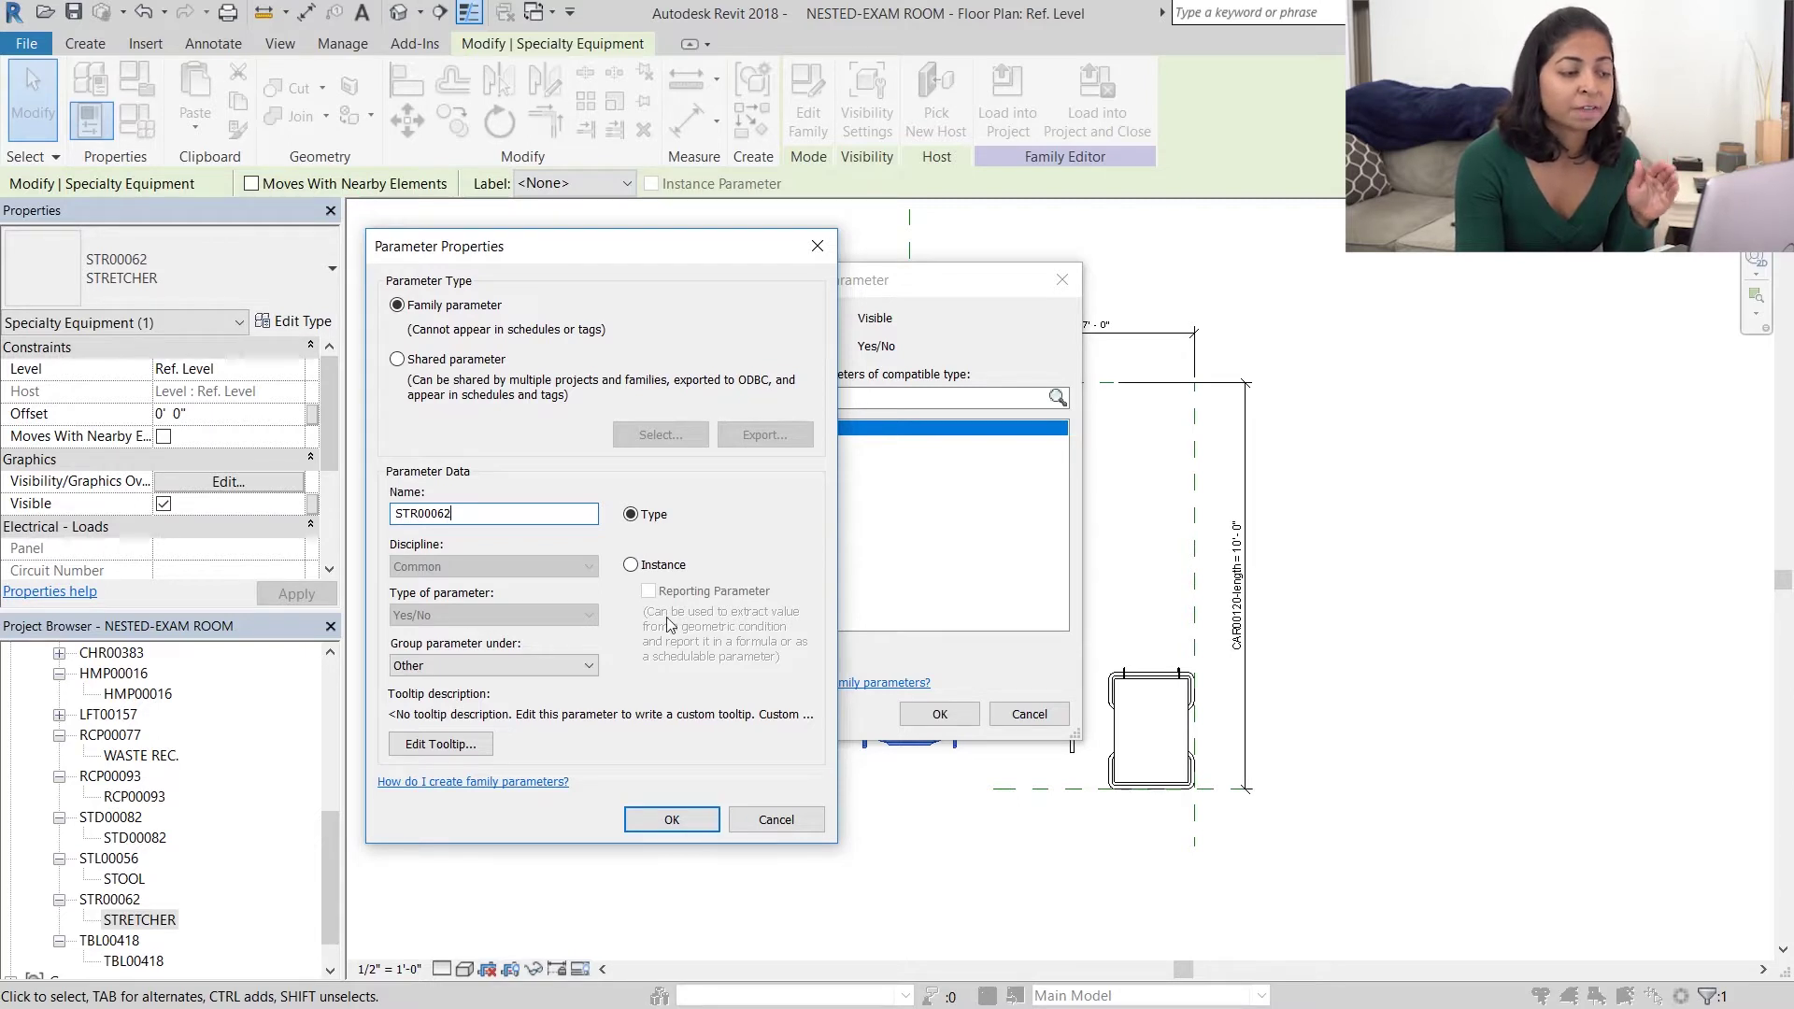
left_click(682, 820)
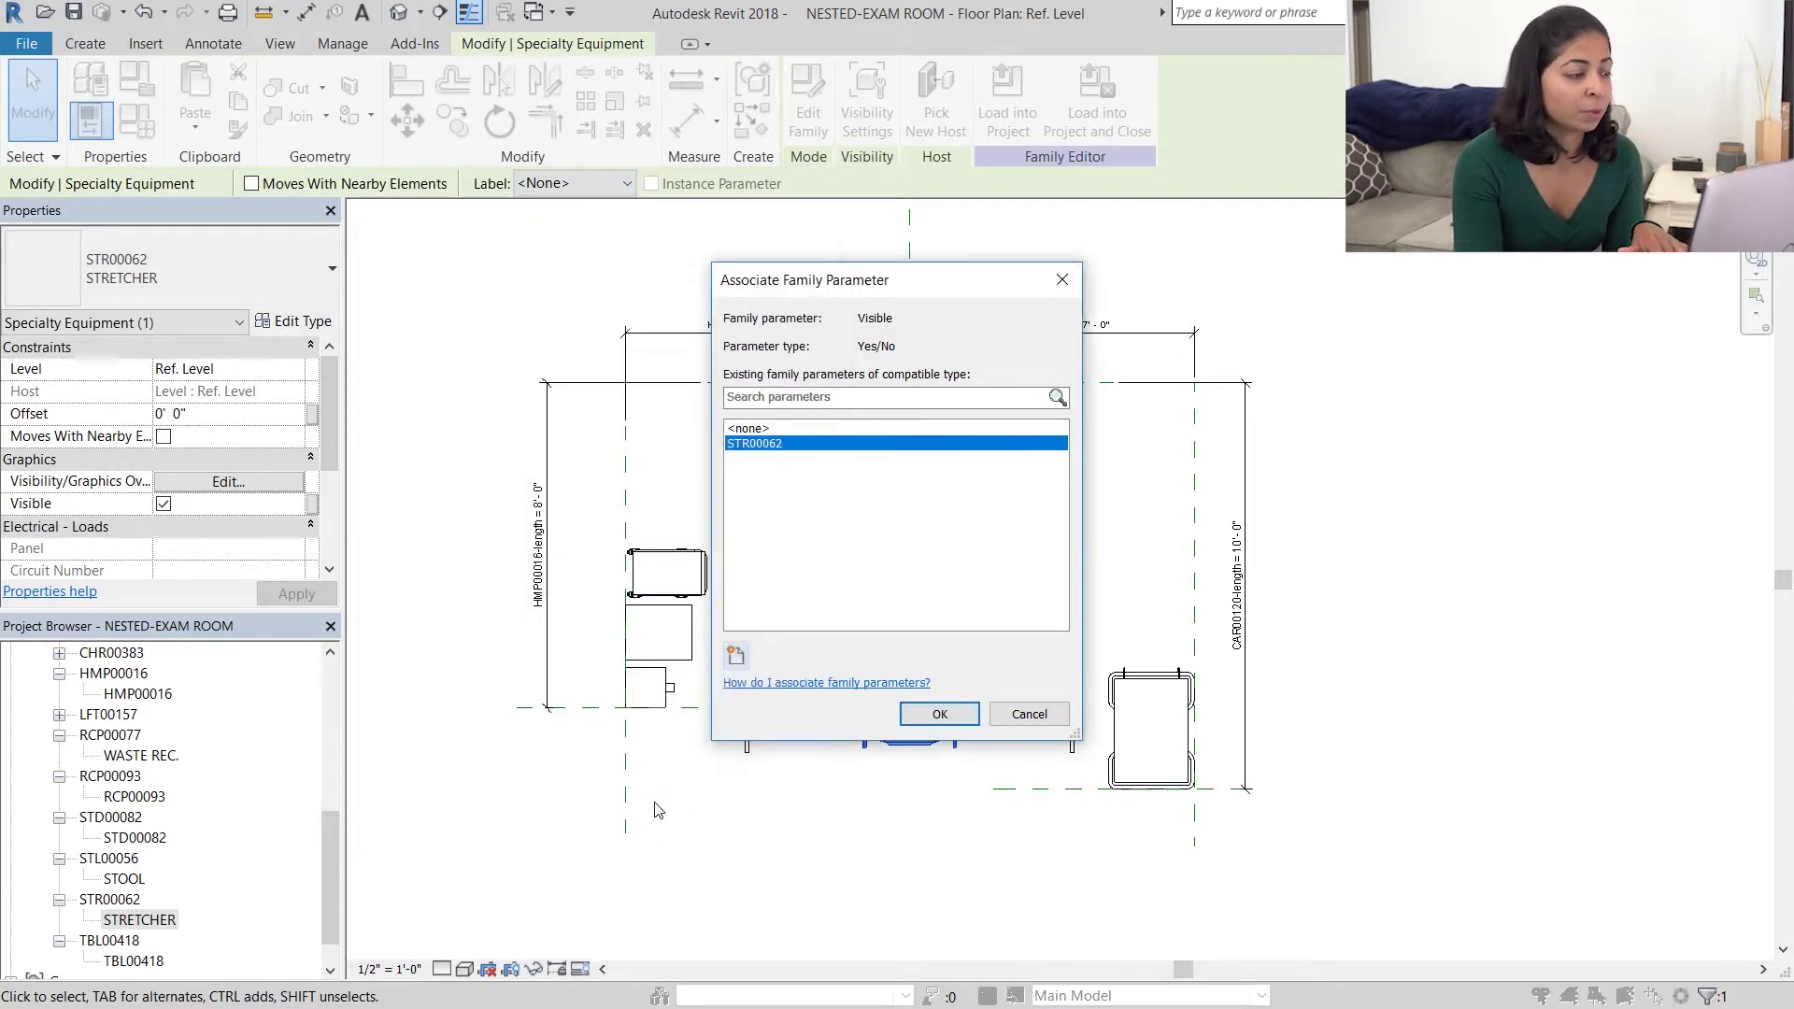
left_click(925, 714)
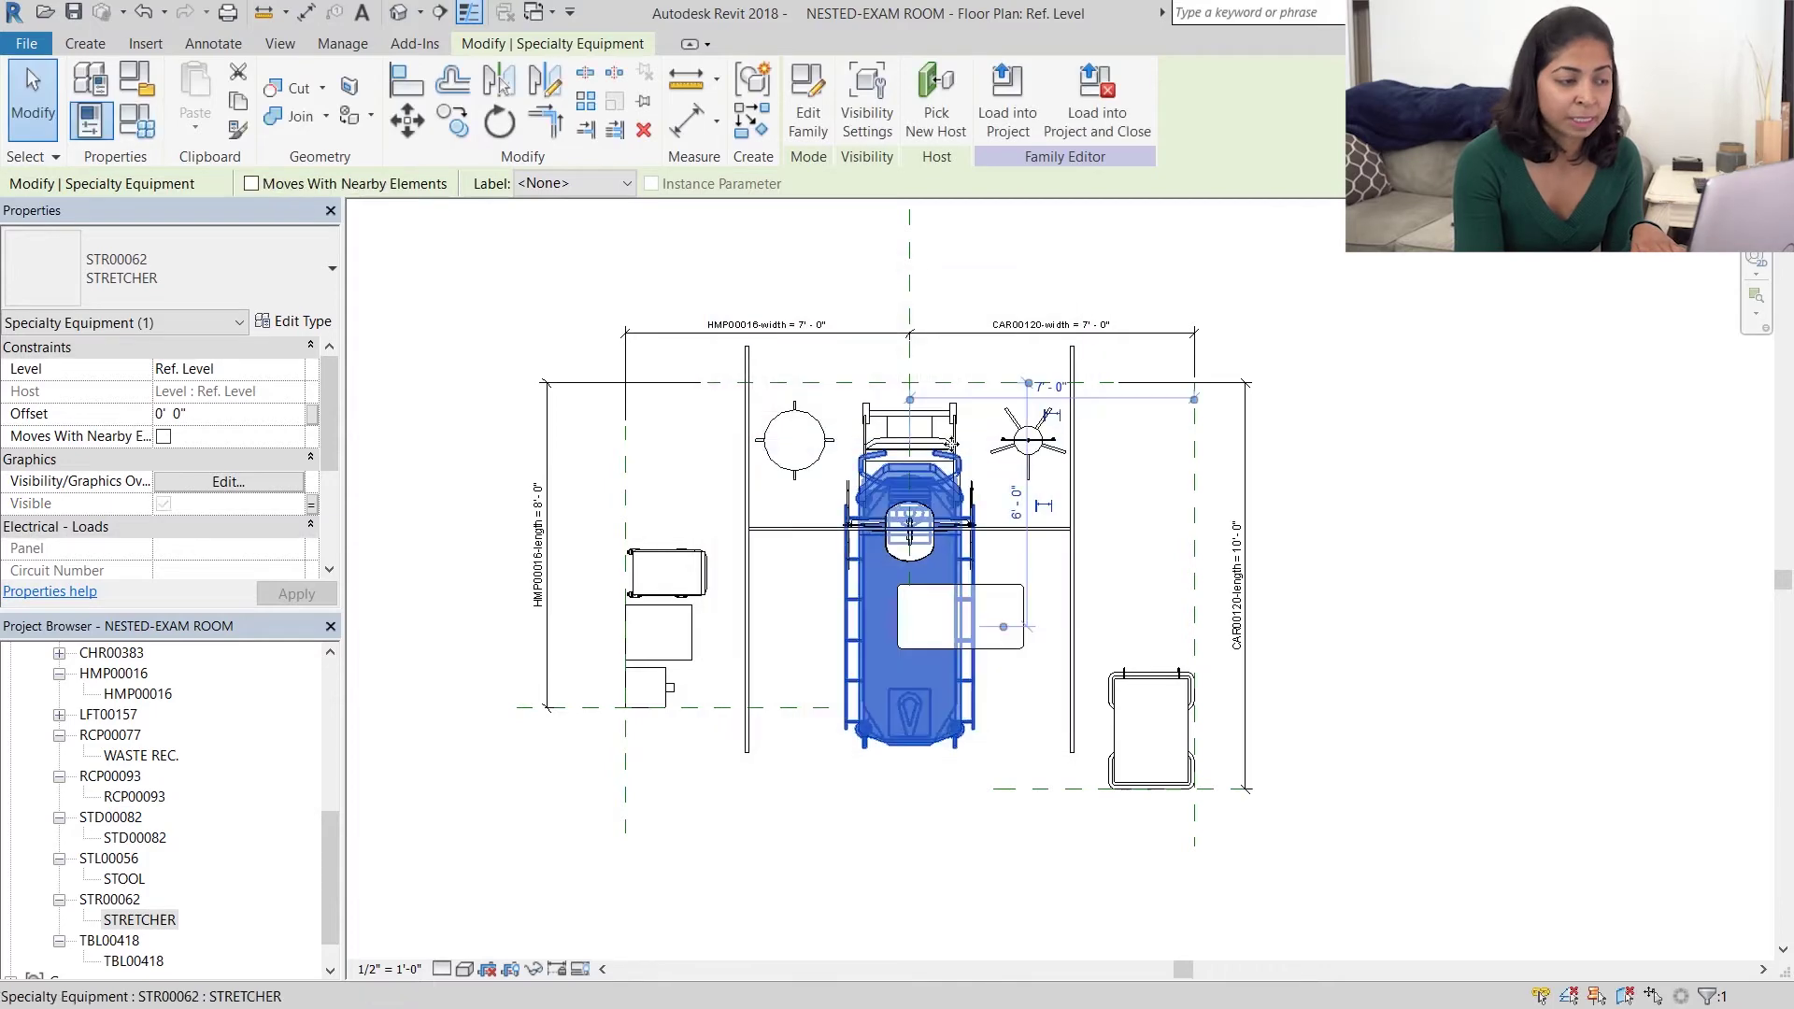
Step: Link the CHR00383 chair's visibility to a new type parameter CHR00383
left_click(957, 414)
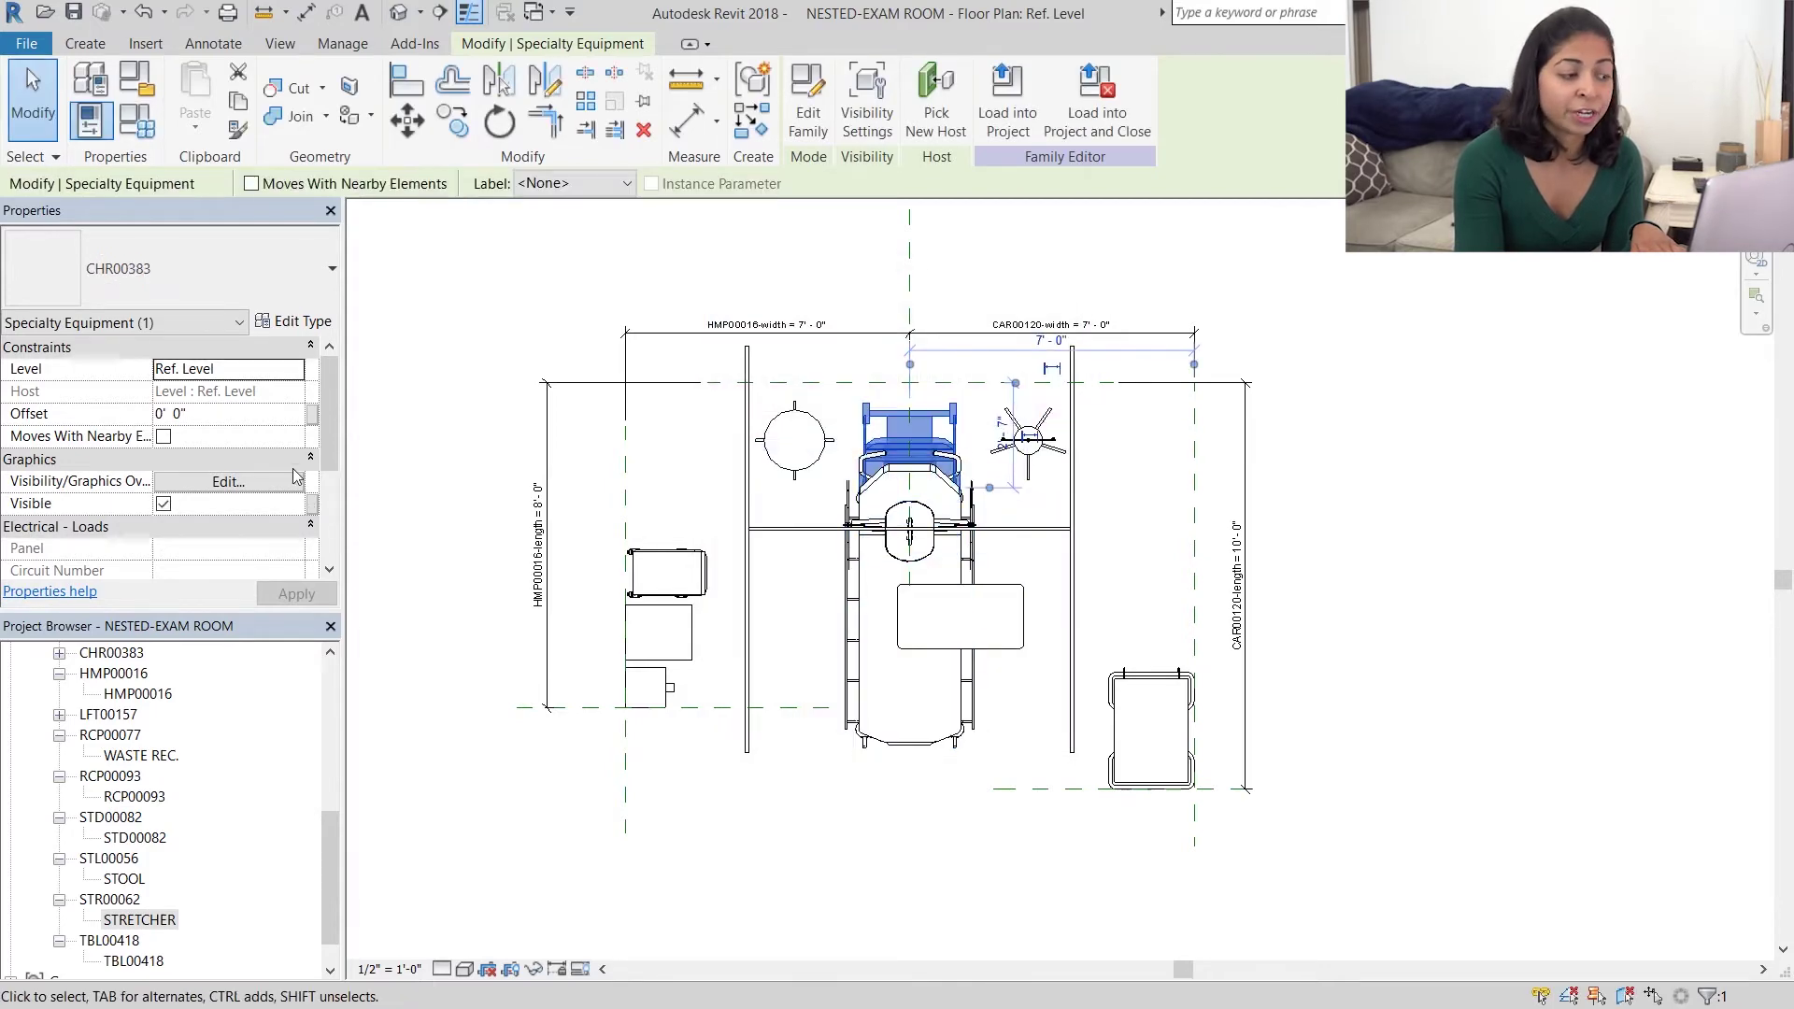
left_click(312, 504)
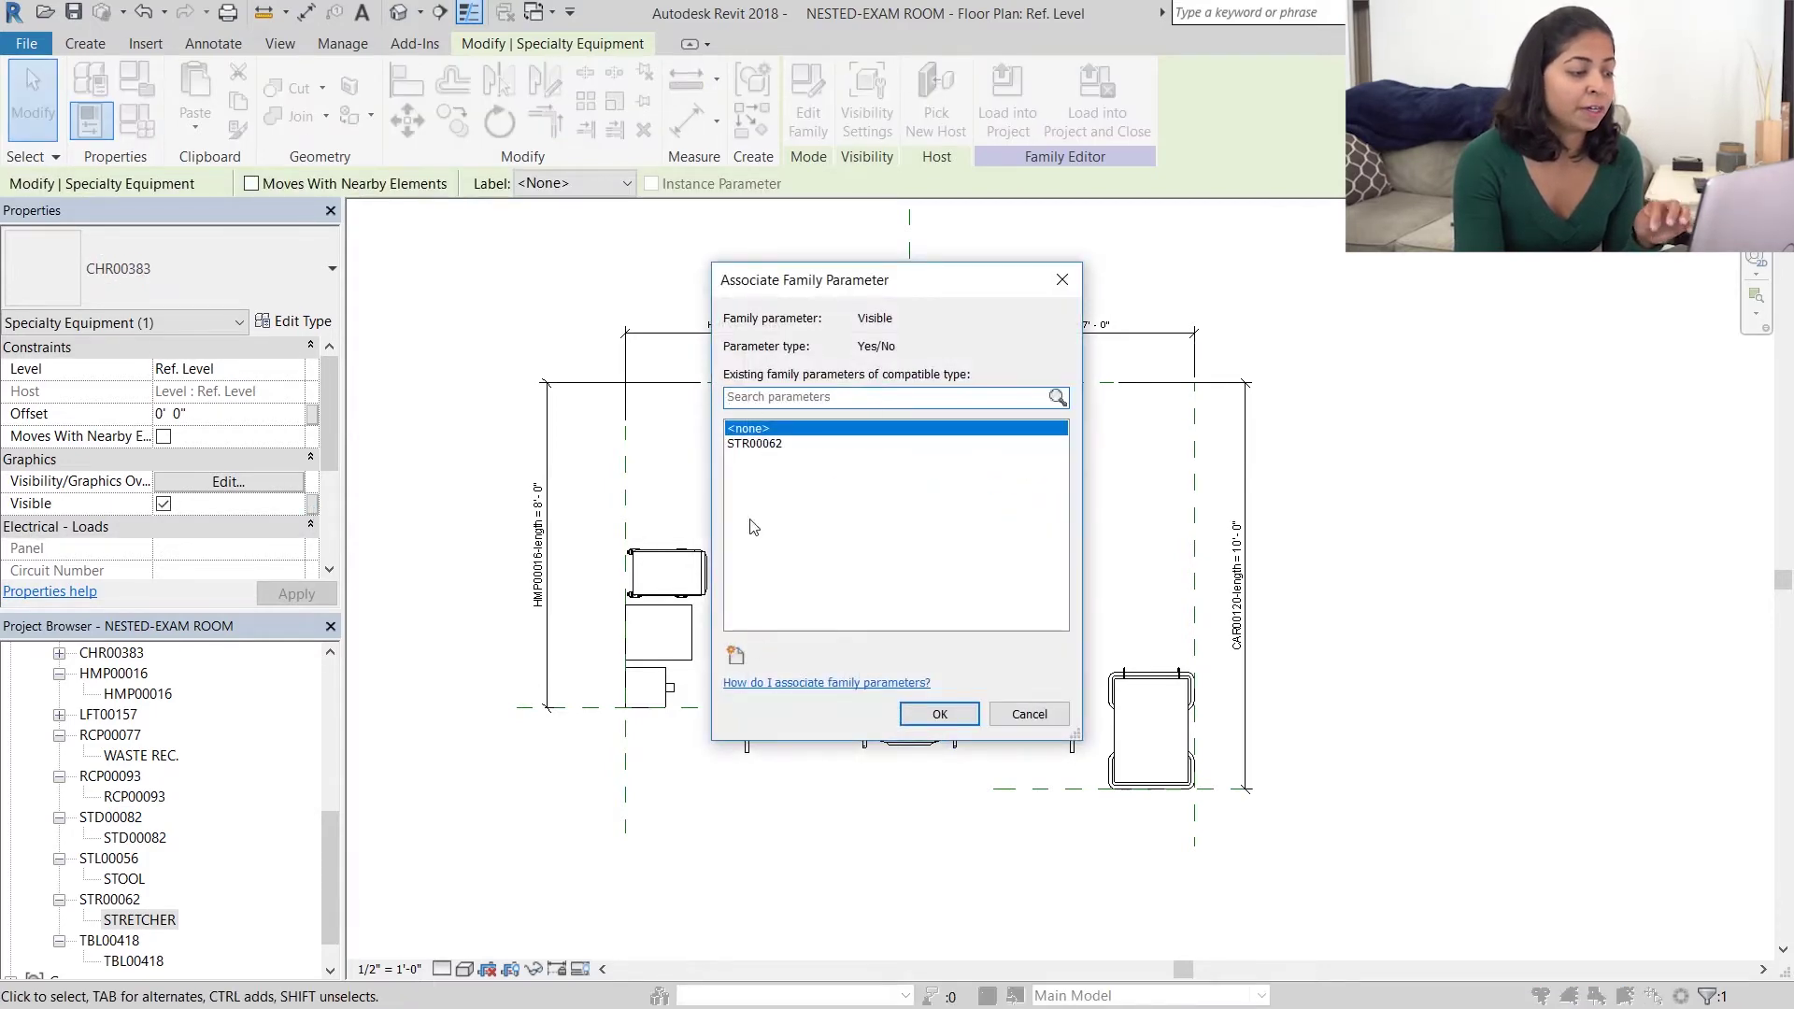
left_click(736, 656)
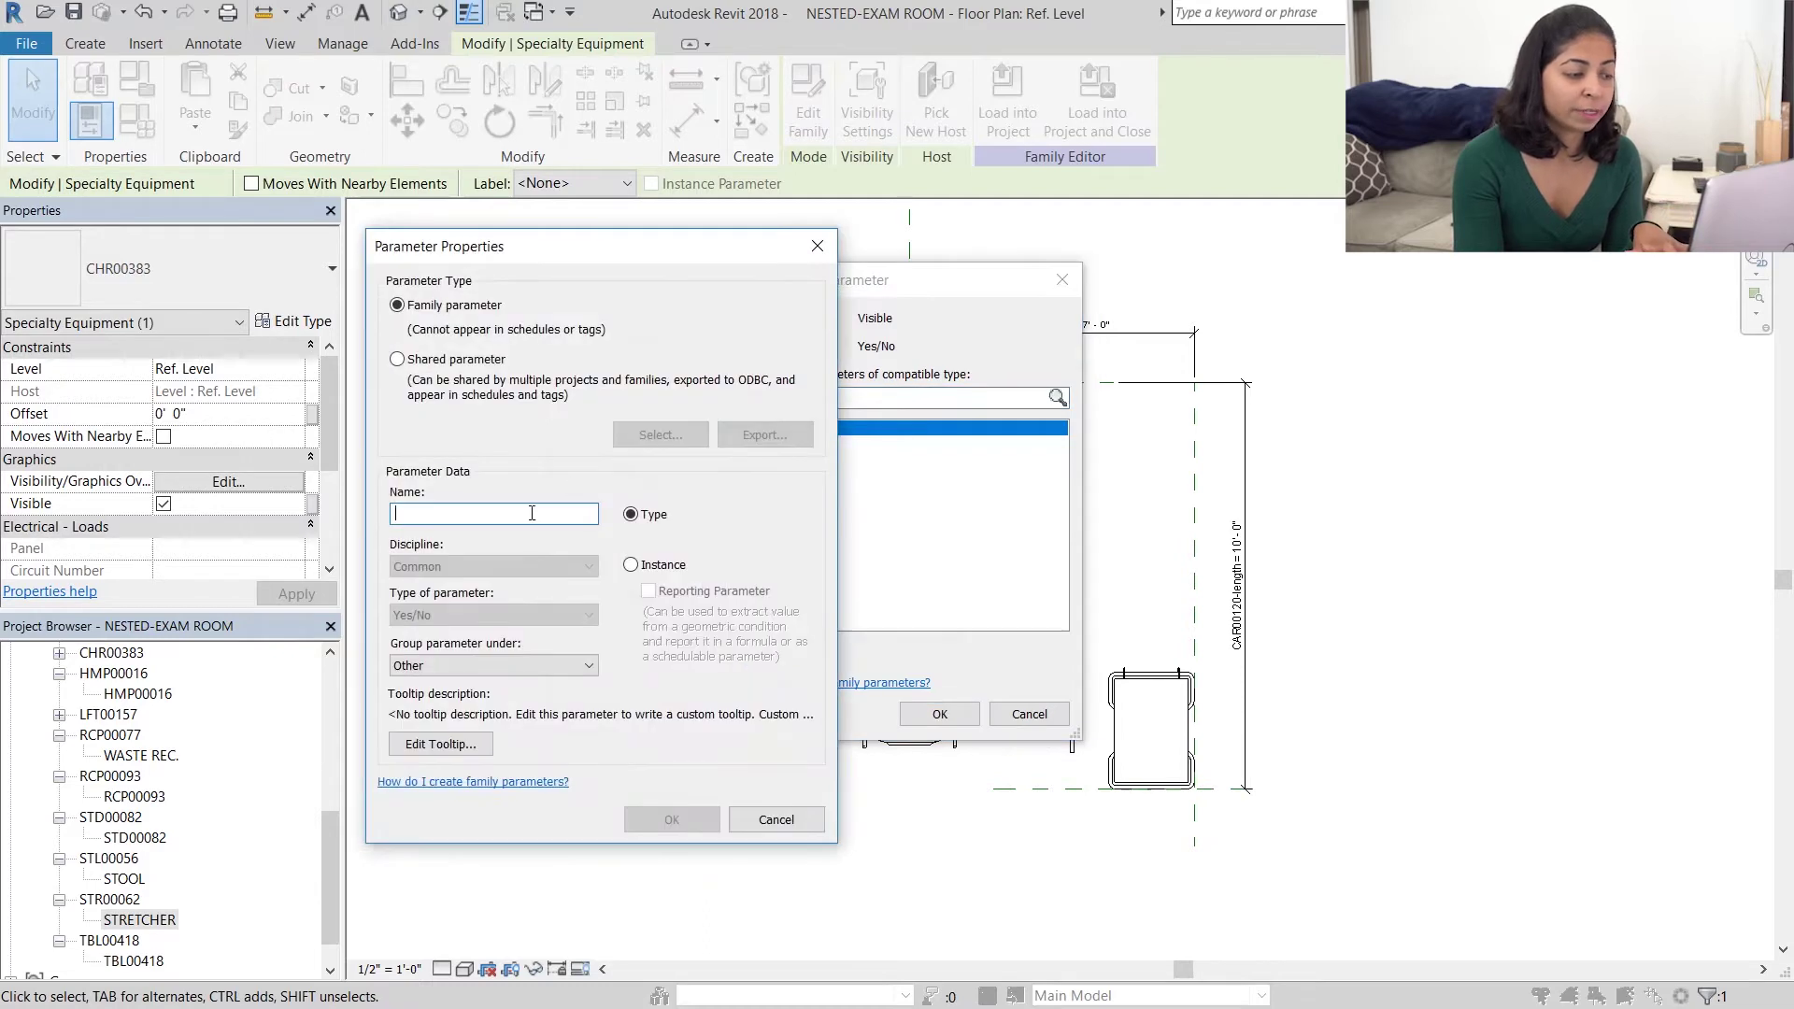
type("CHR00383")
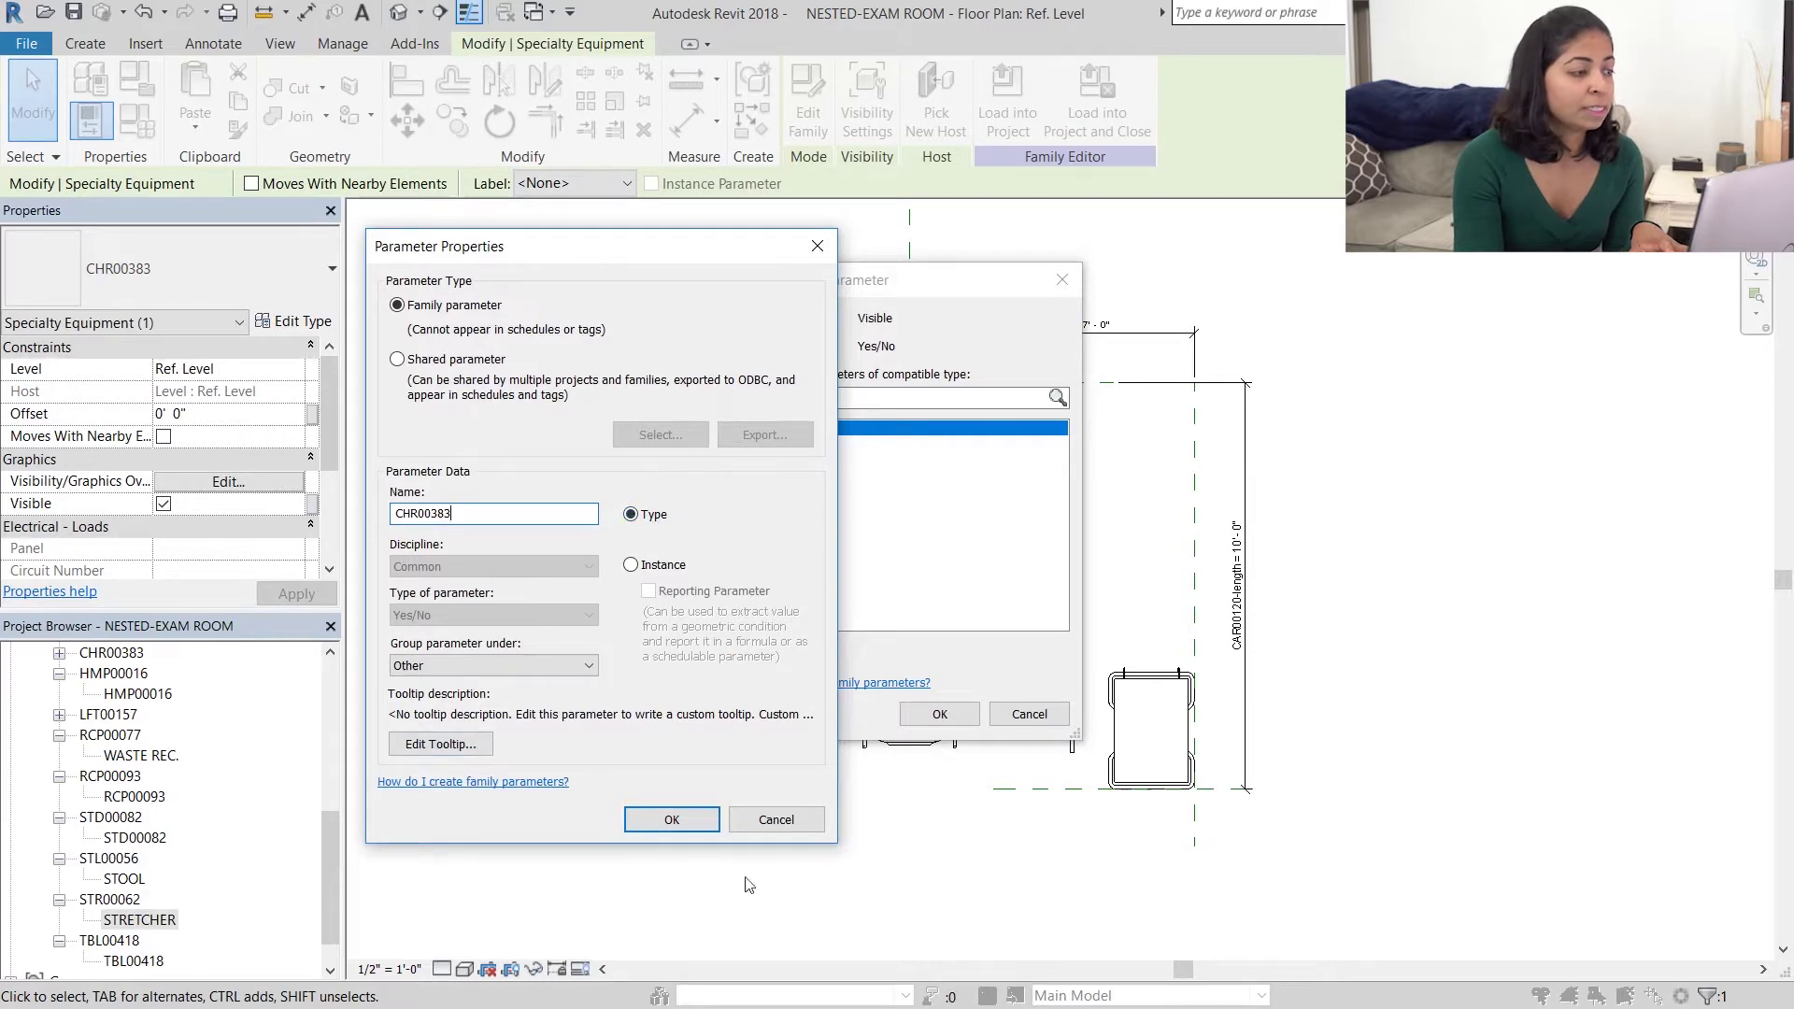
left_click(671, 820)
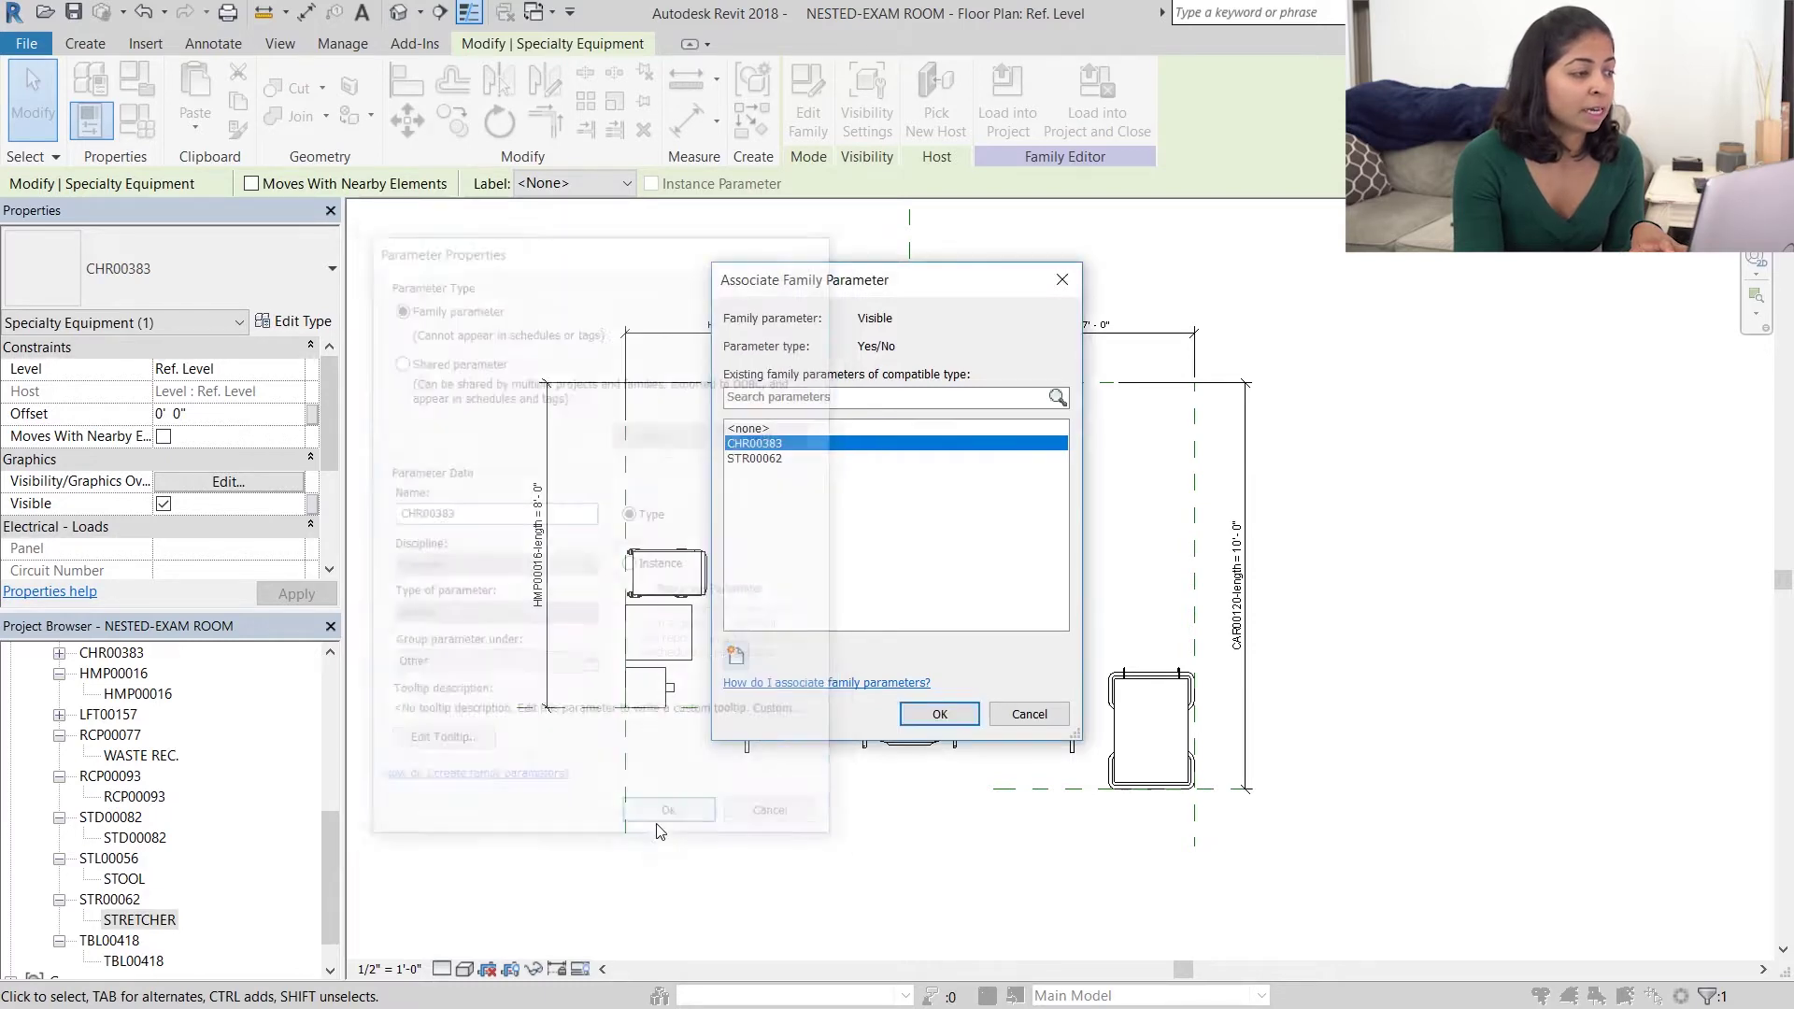
left_click(937, 714)
left_click(906, 869)
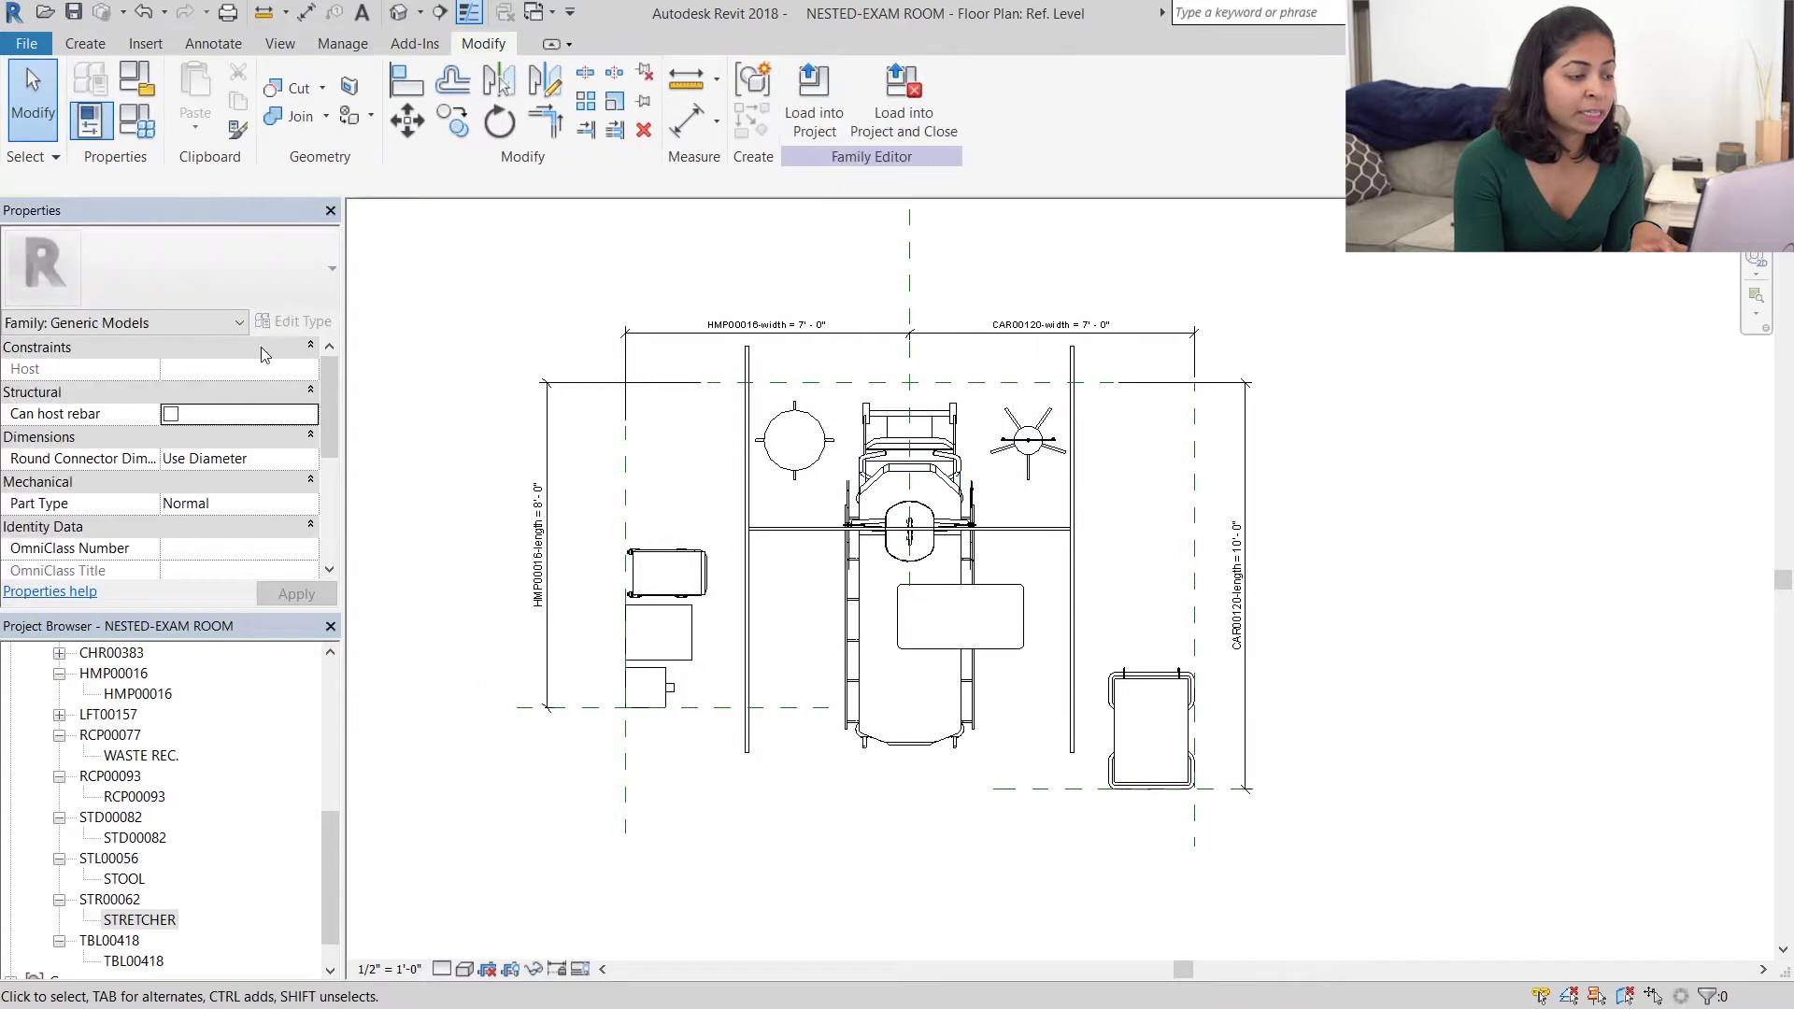
Step: Create family type EXAM RM-STRETCHER with the CHR00383 chair turned off
left_click(142, 131)
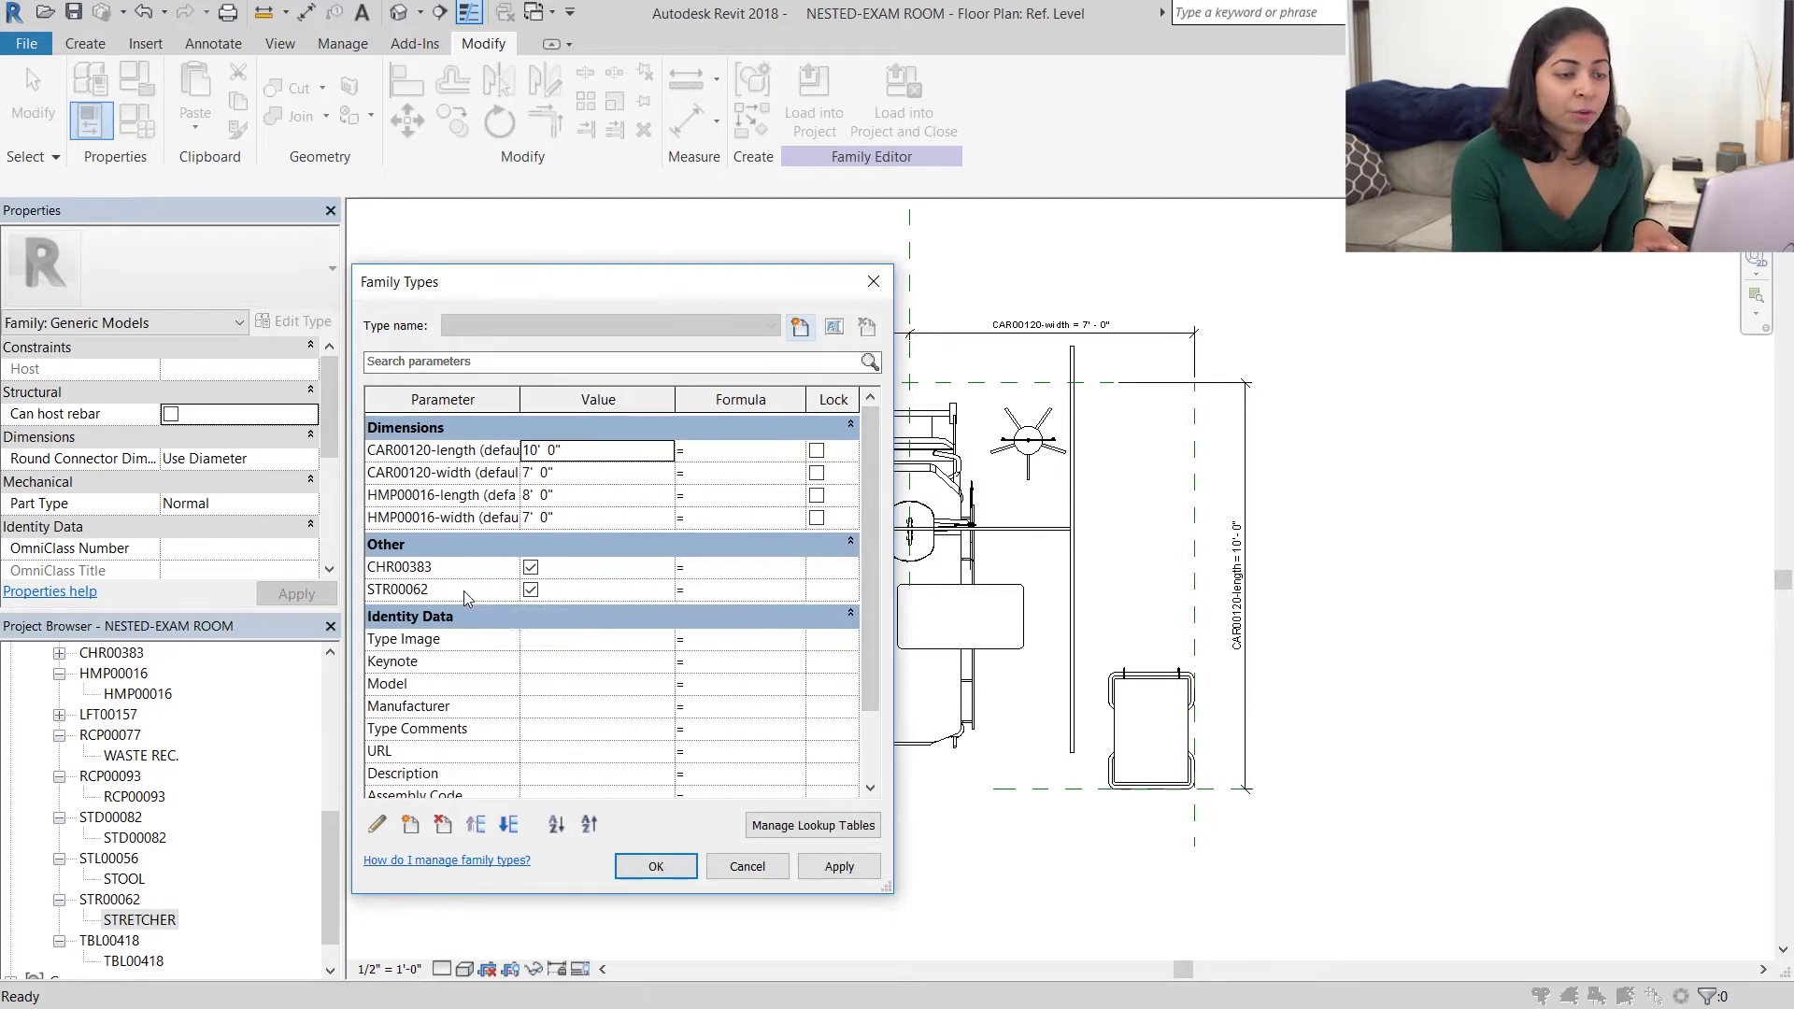
left_click_drag(665, 293, 1352, 251)
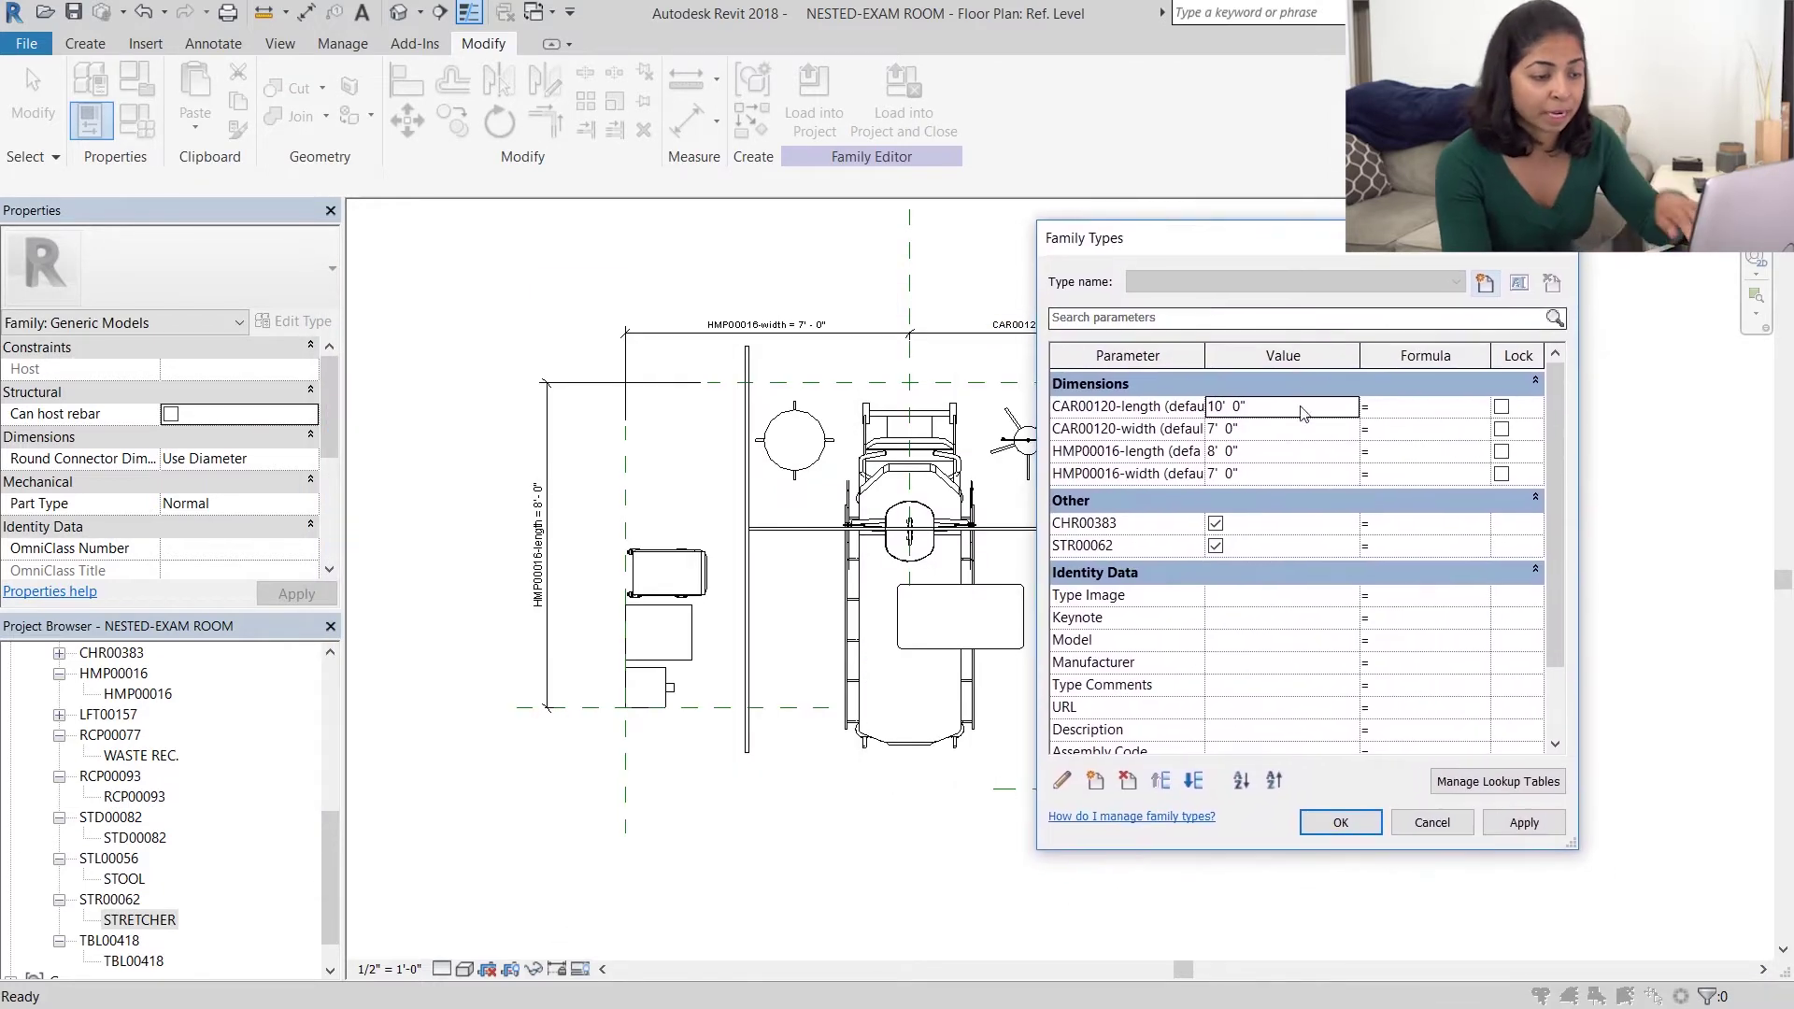
left_click(1485, 284)
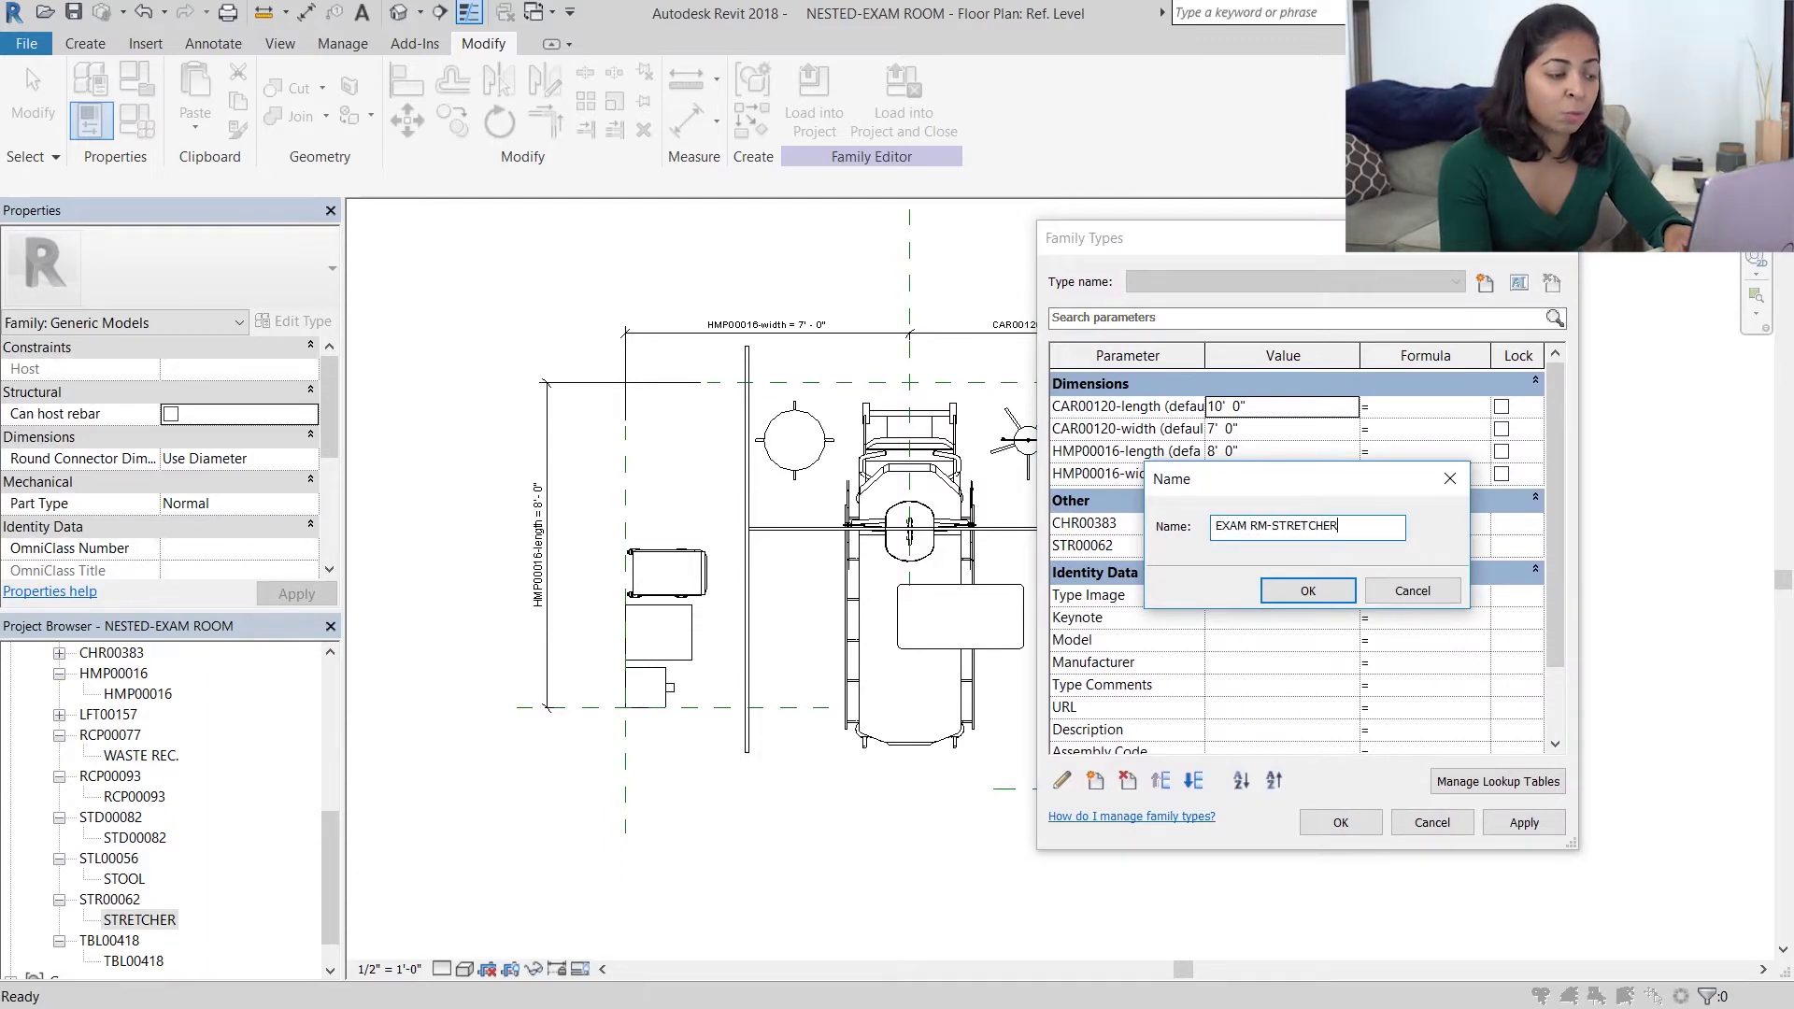
key("Return")
left_click(1216, 525)
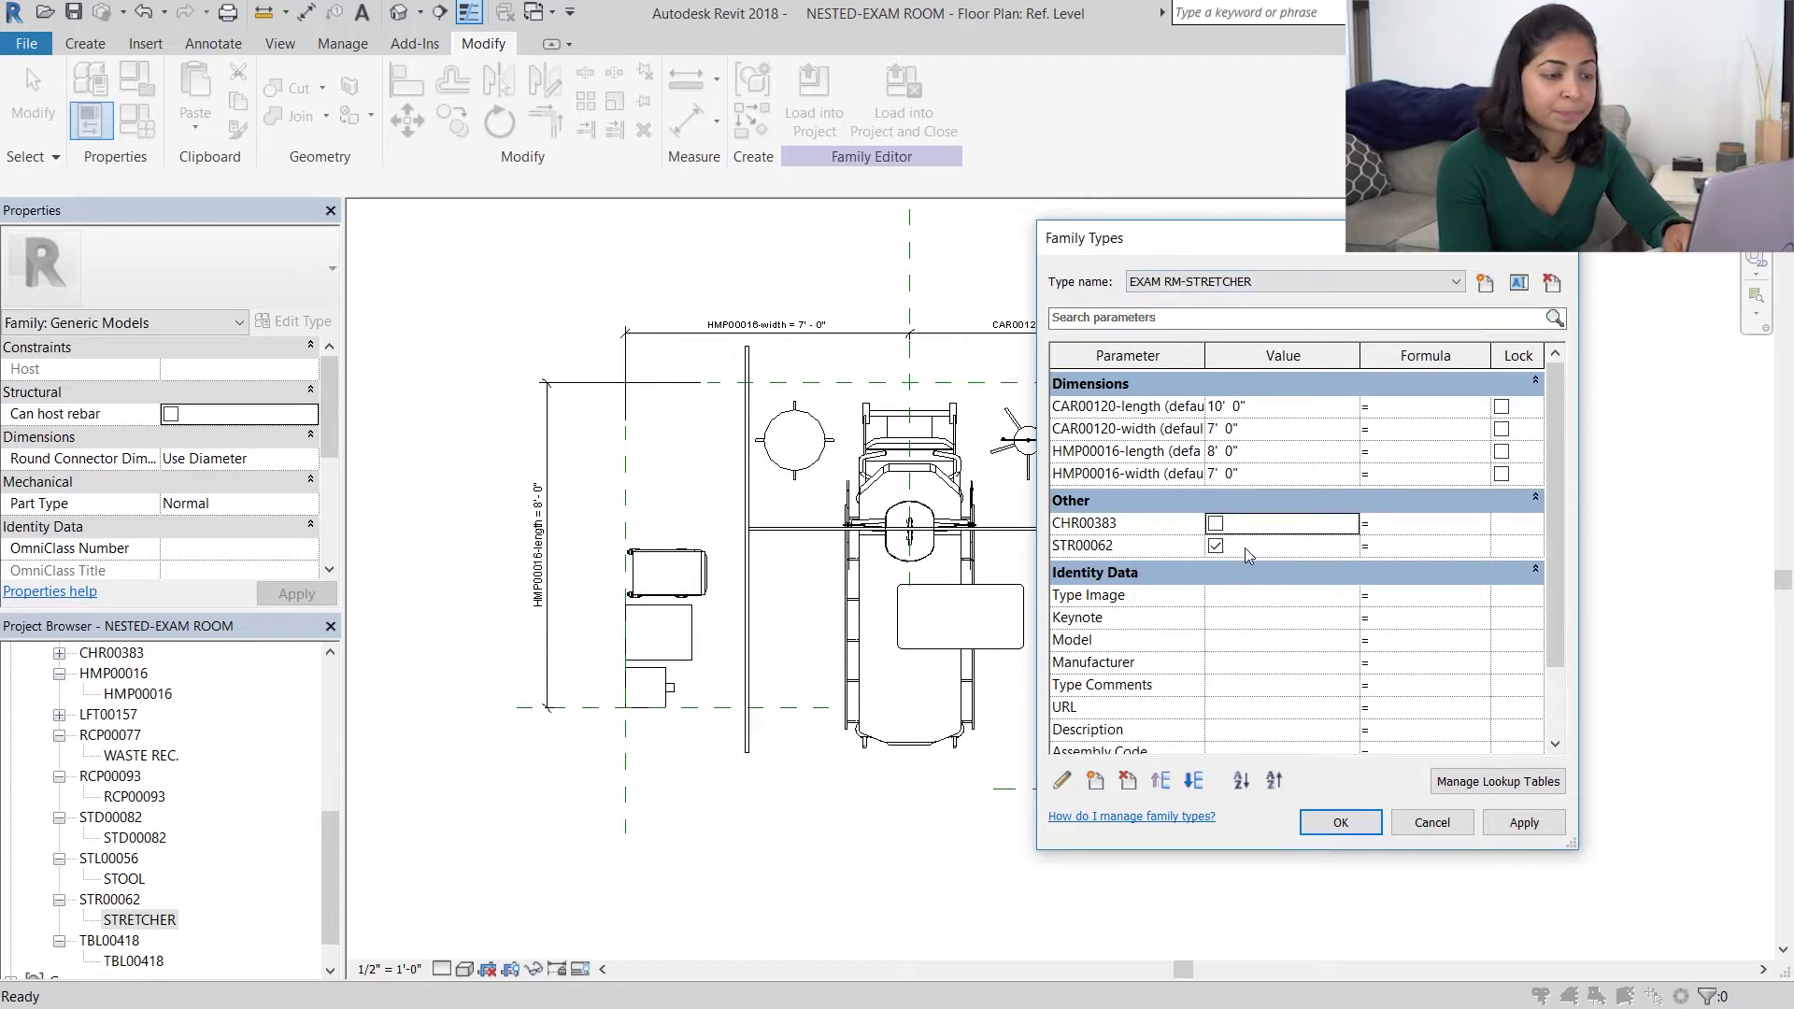
Step: Create family type EXAM RM-CHAIR with CHR00383 shown, and save the types
left_click(1485, 283)
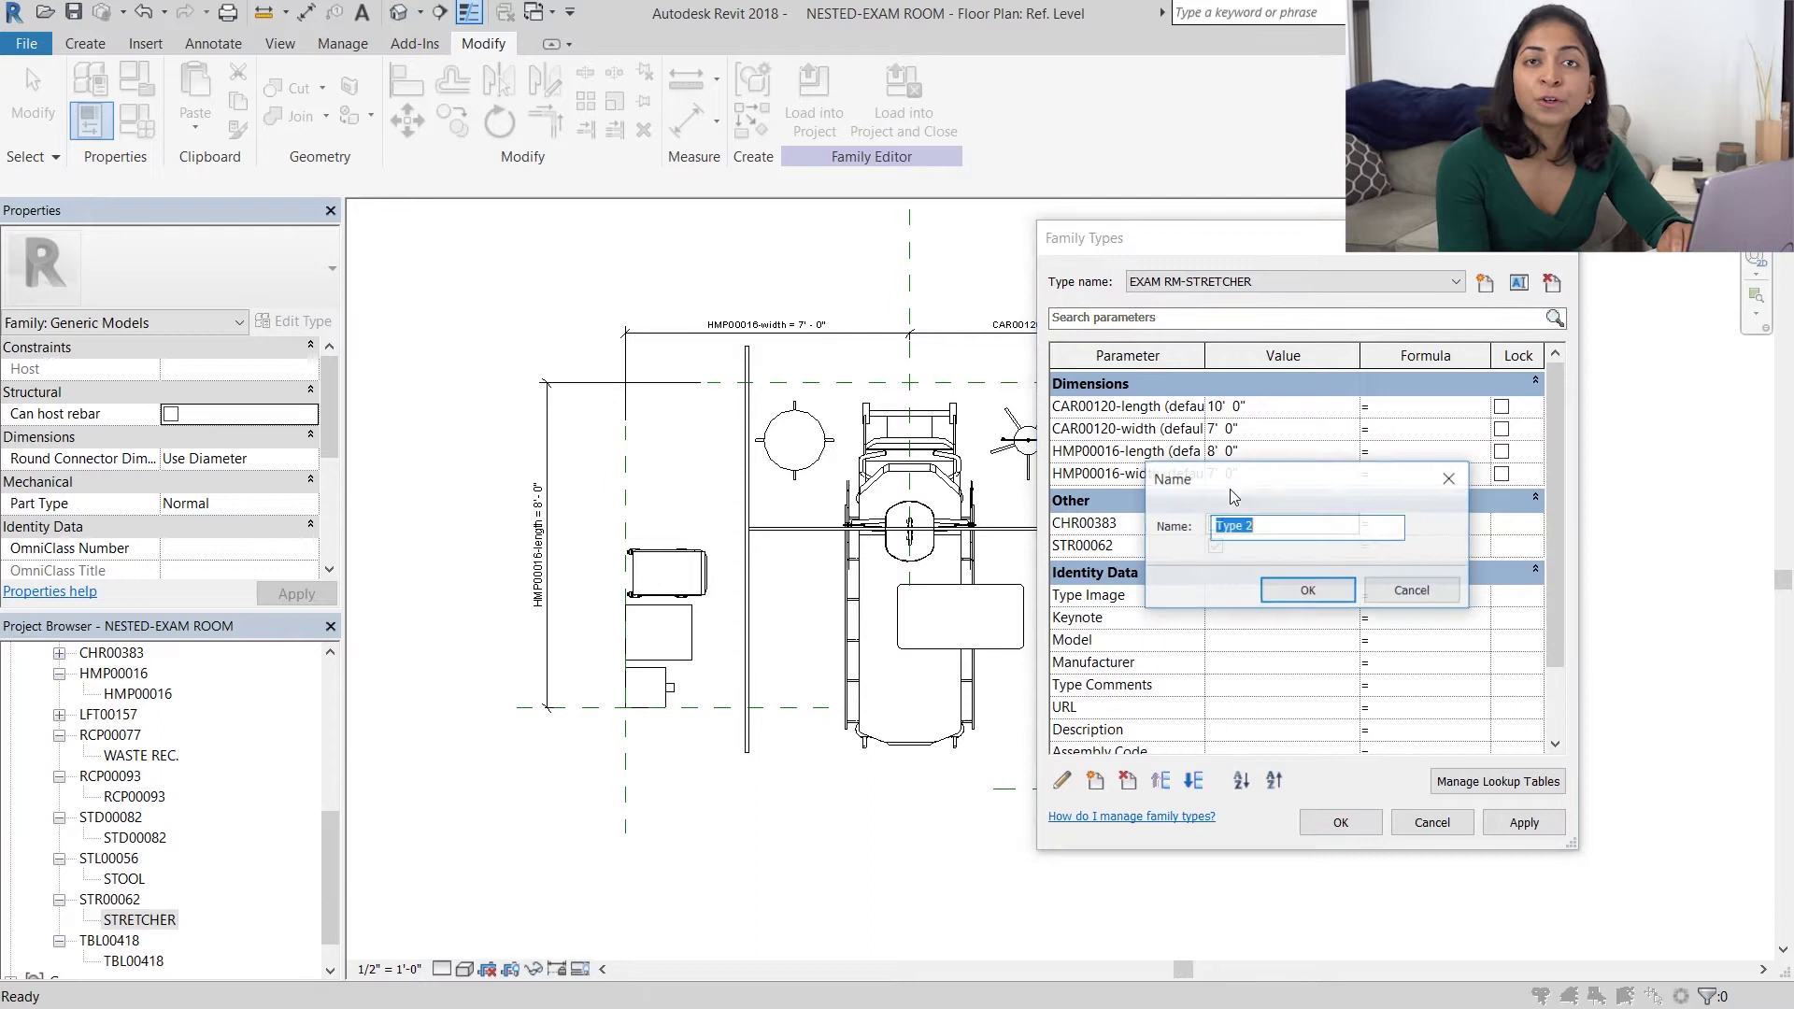
type("EXAM RM-CHAIR")
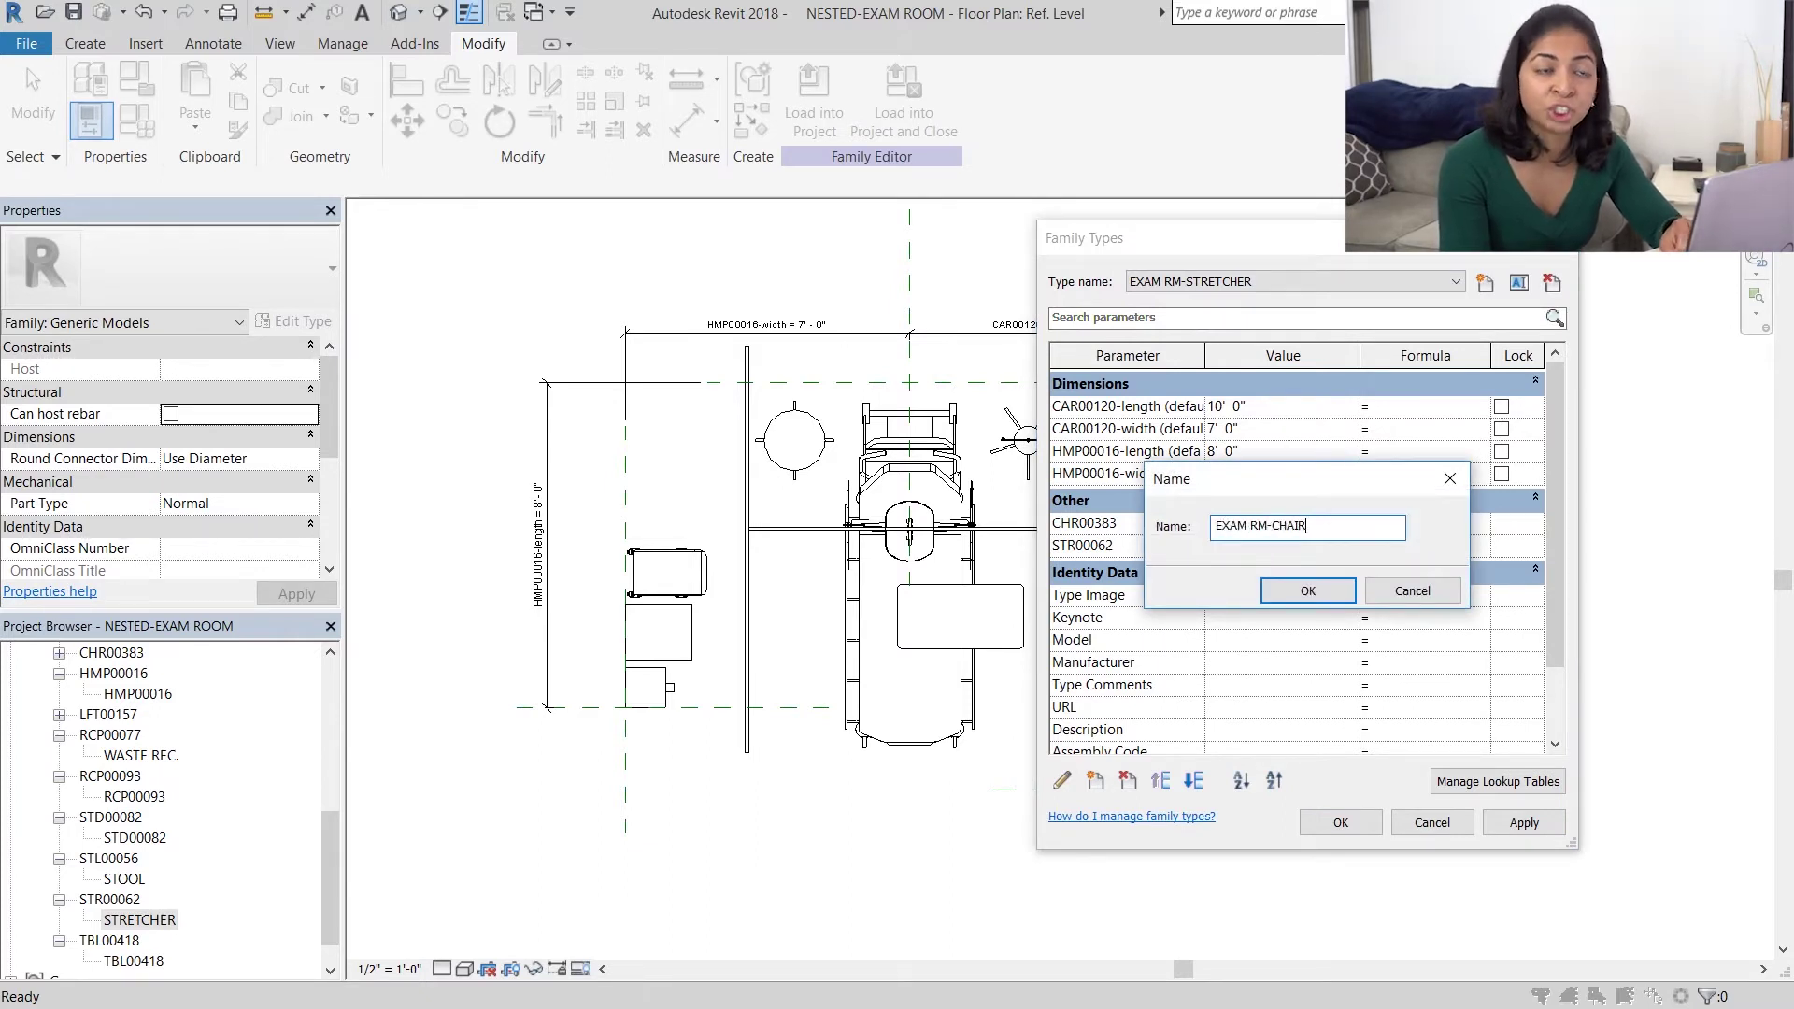
key("Return")
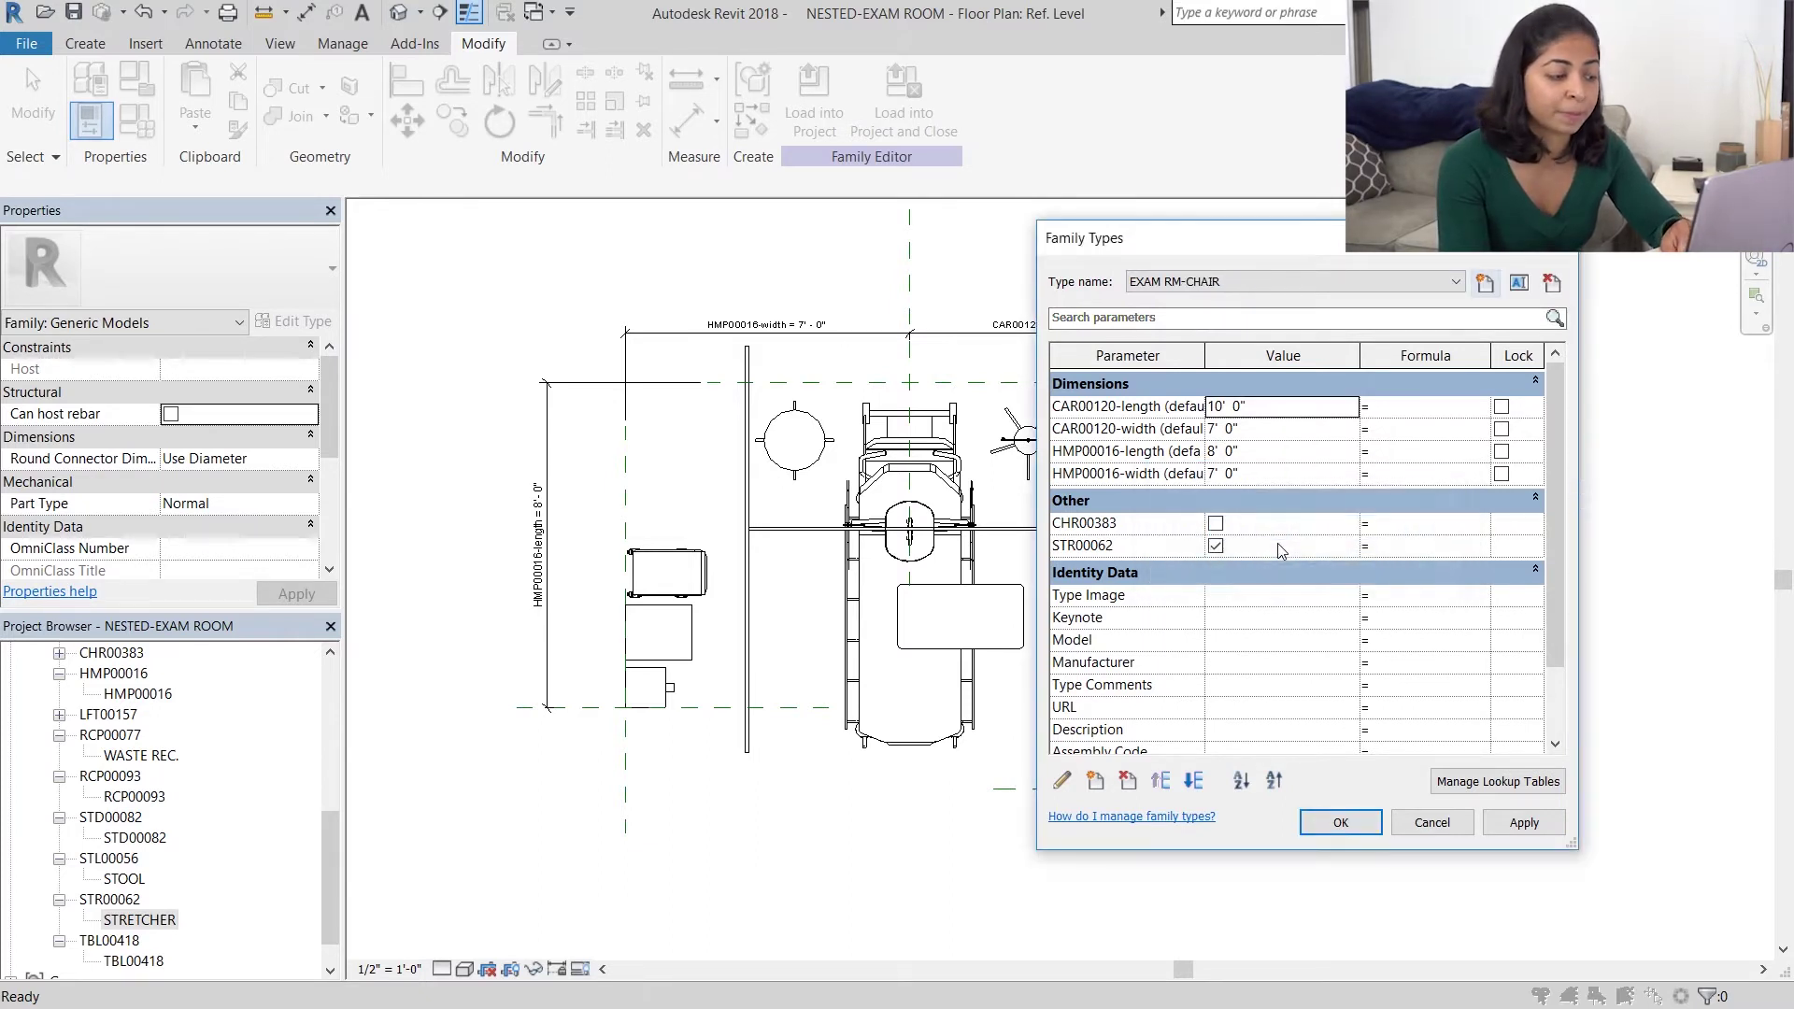
left_click(1216, 523)
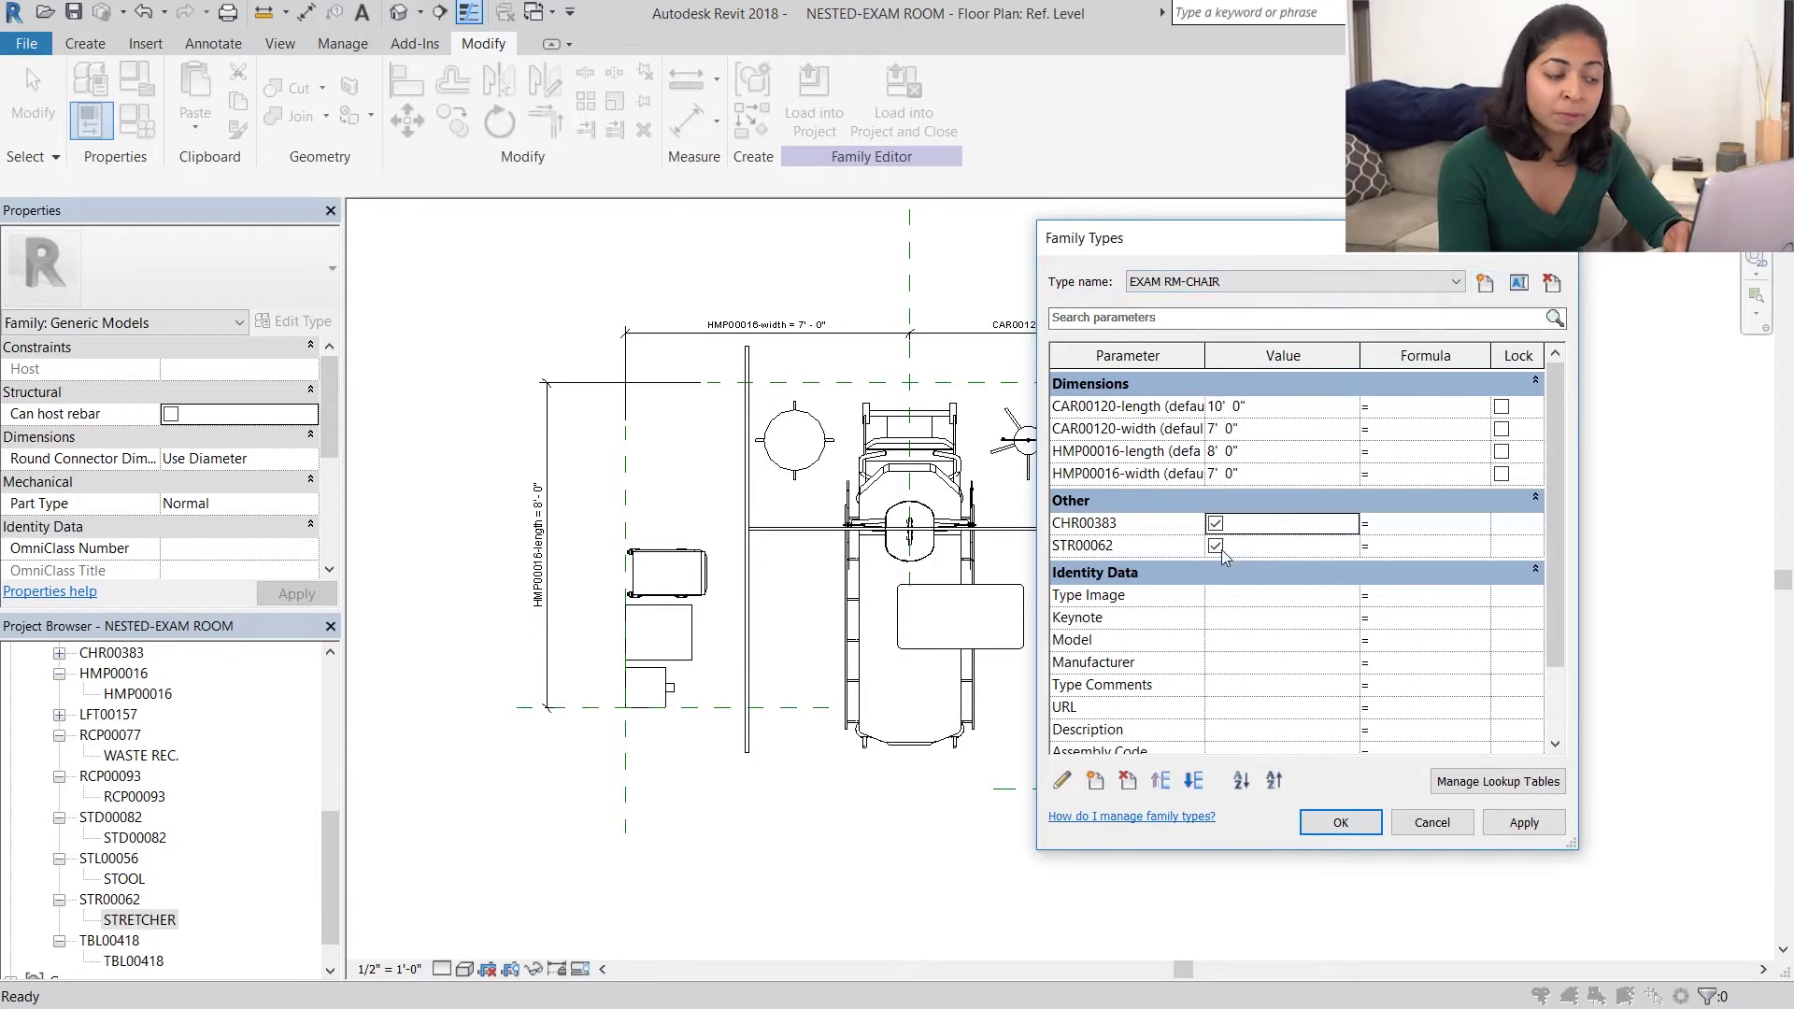
left_click(1359, 823)
Step: Tile the family and project plan views side by side
key("w")
key("t")
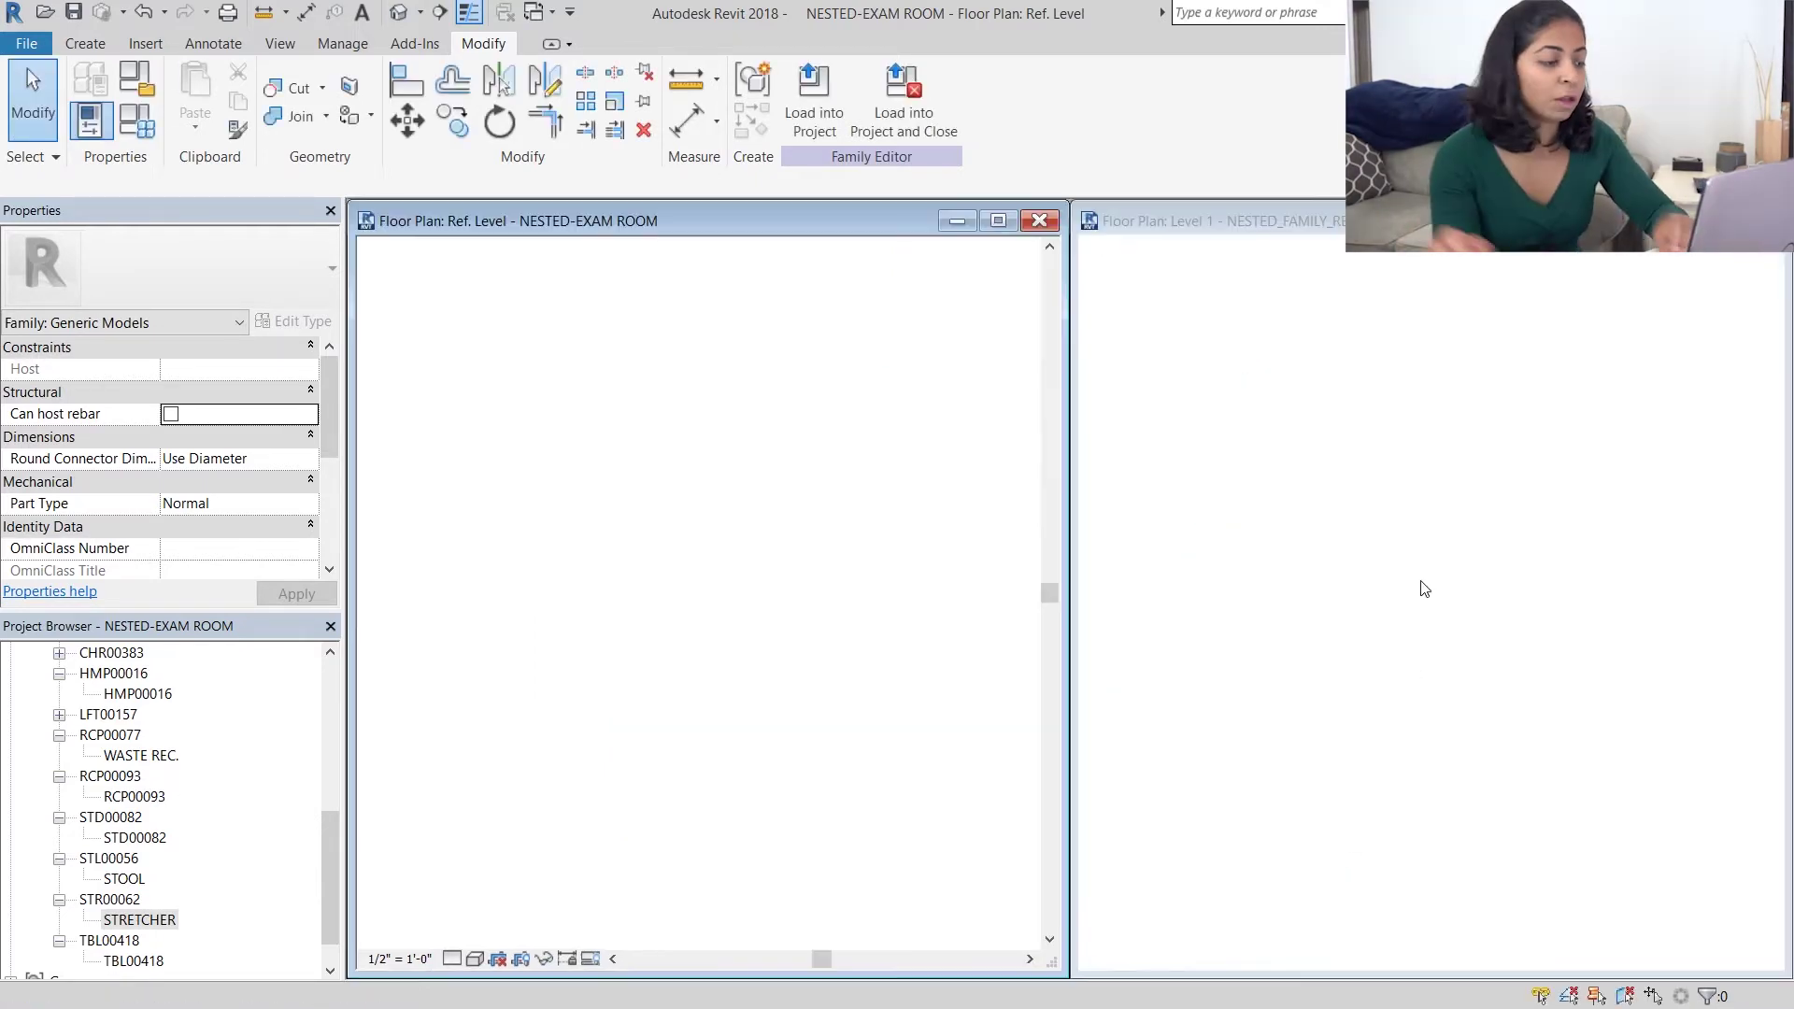
middle_click_drag(846, 885, 739, 857)
scroll(700, 895, "down", 3)
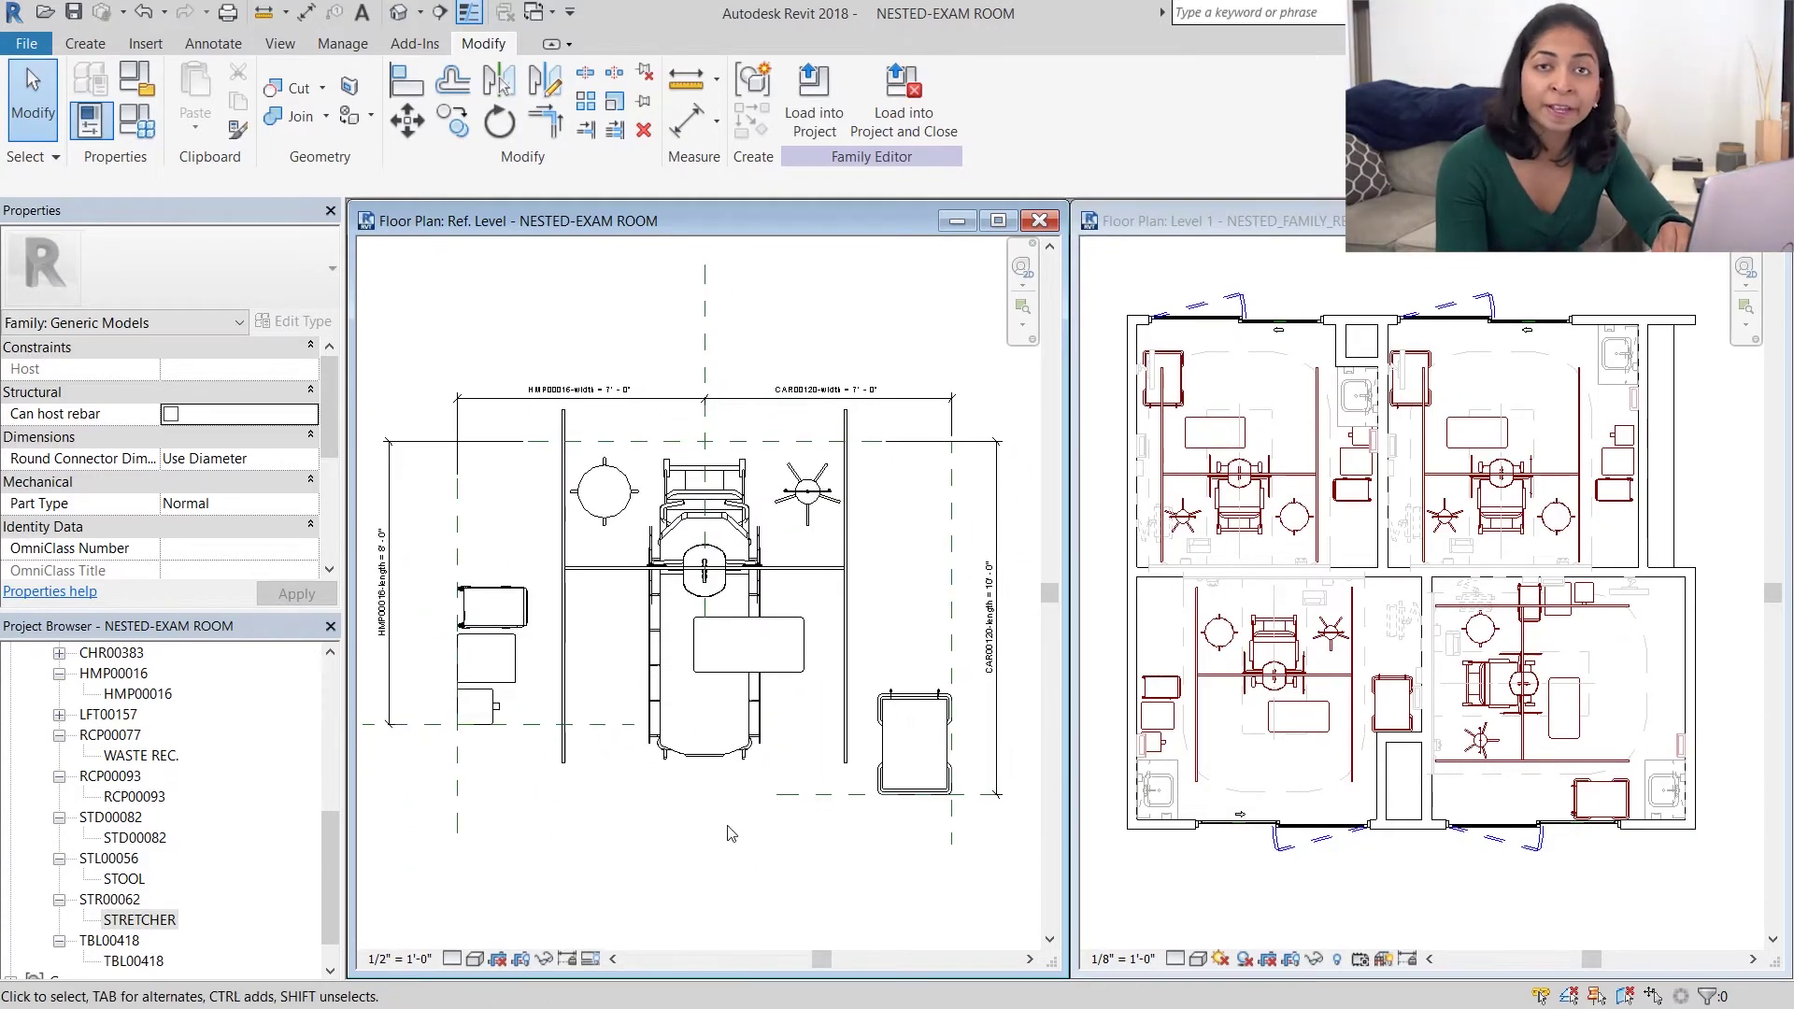
Step: Load the edited family into the project, overwriting the existing version
left_click(812, 89)
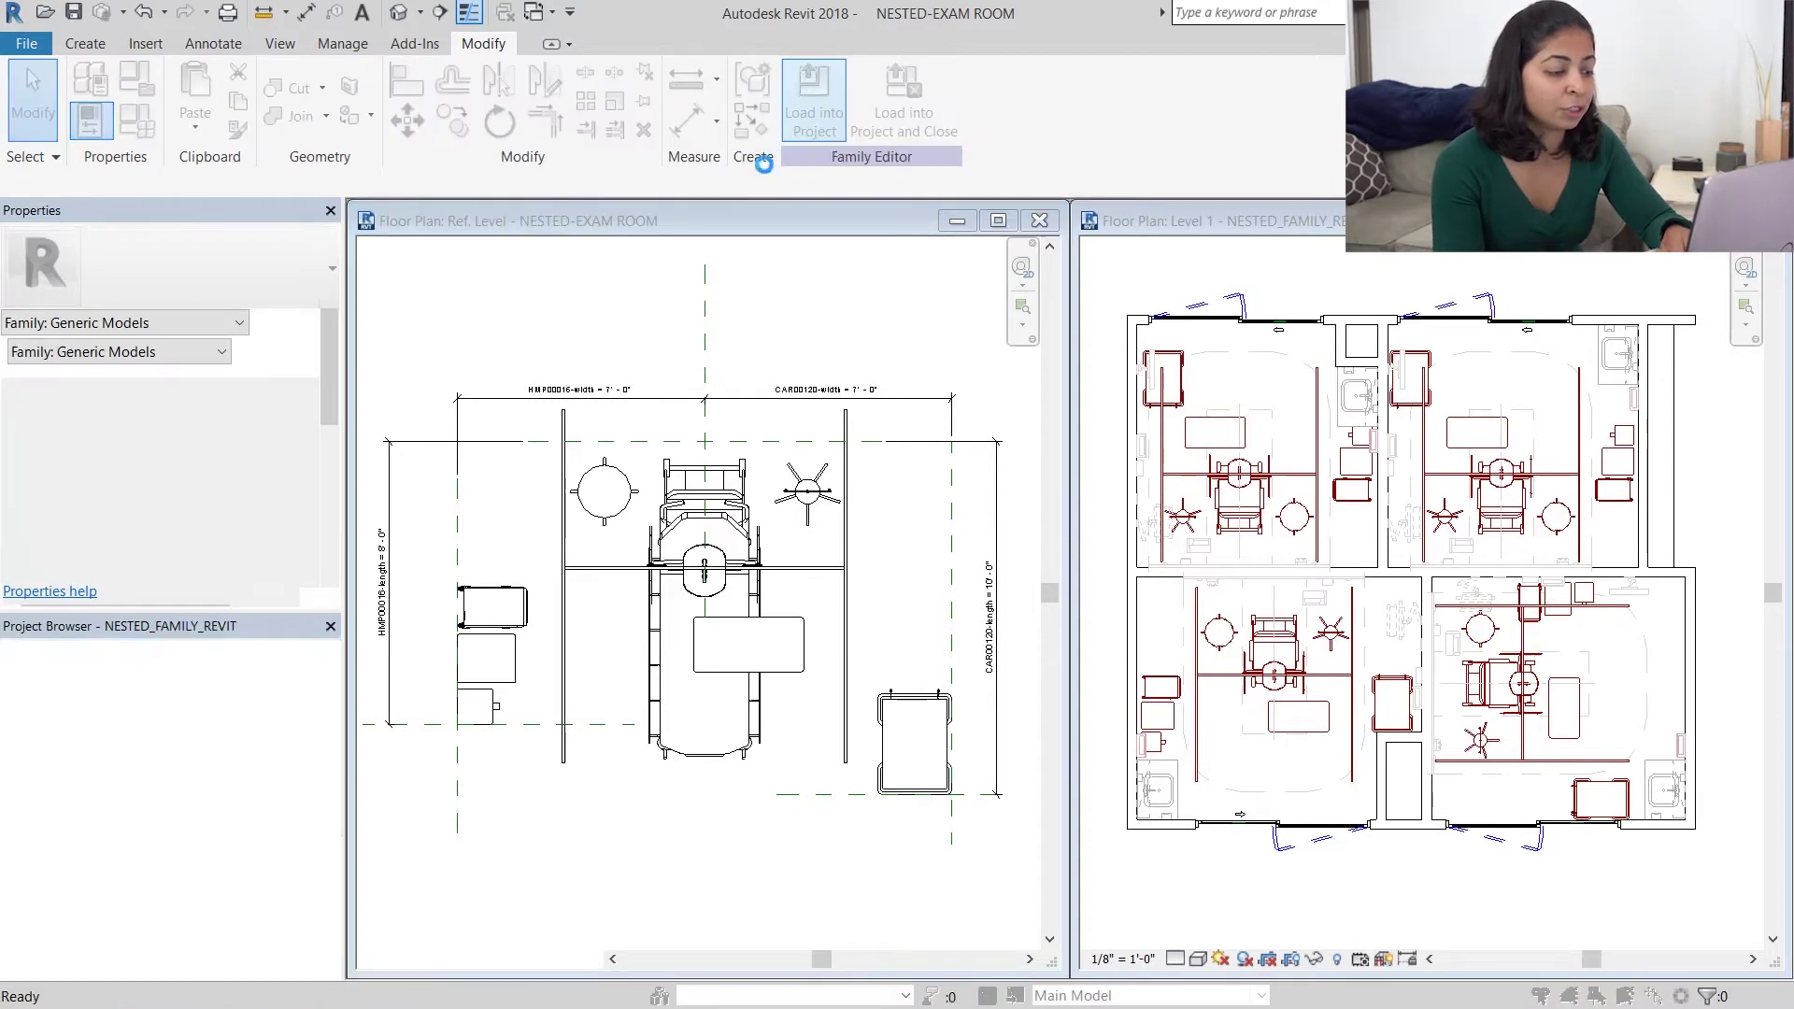
left_click(861, 531)
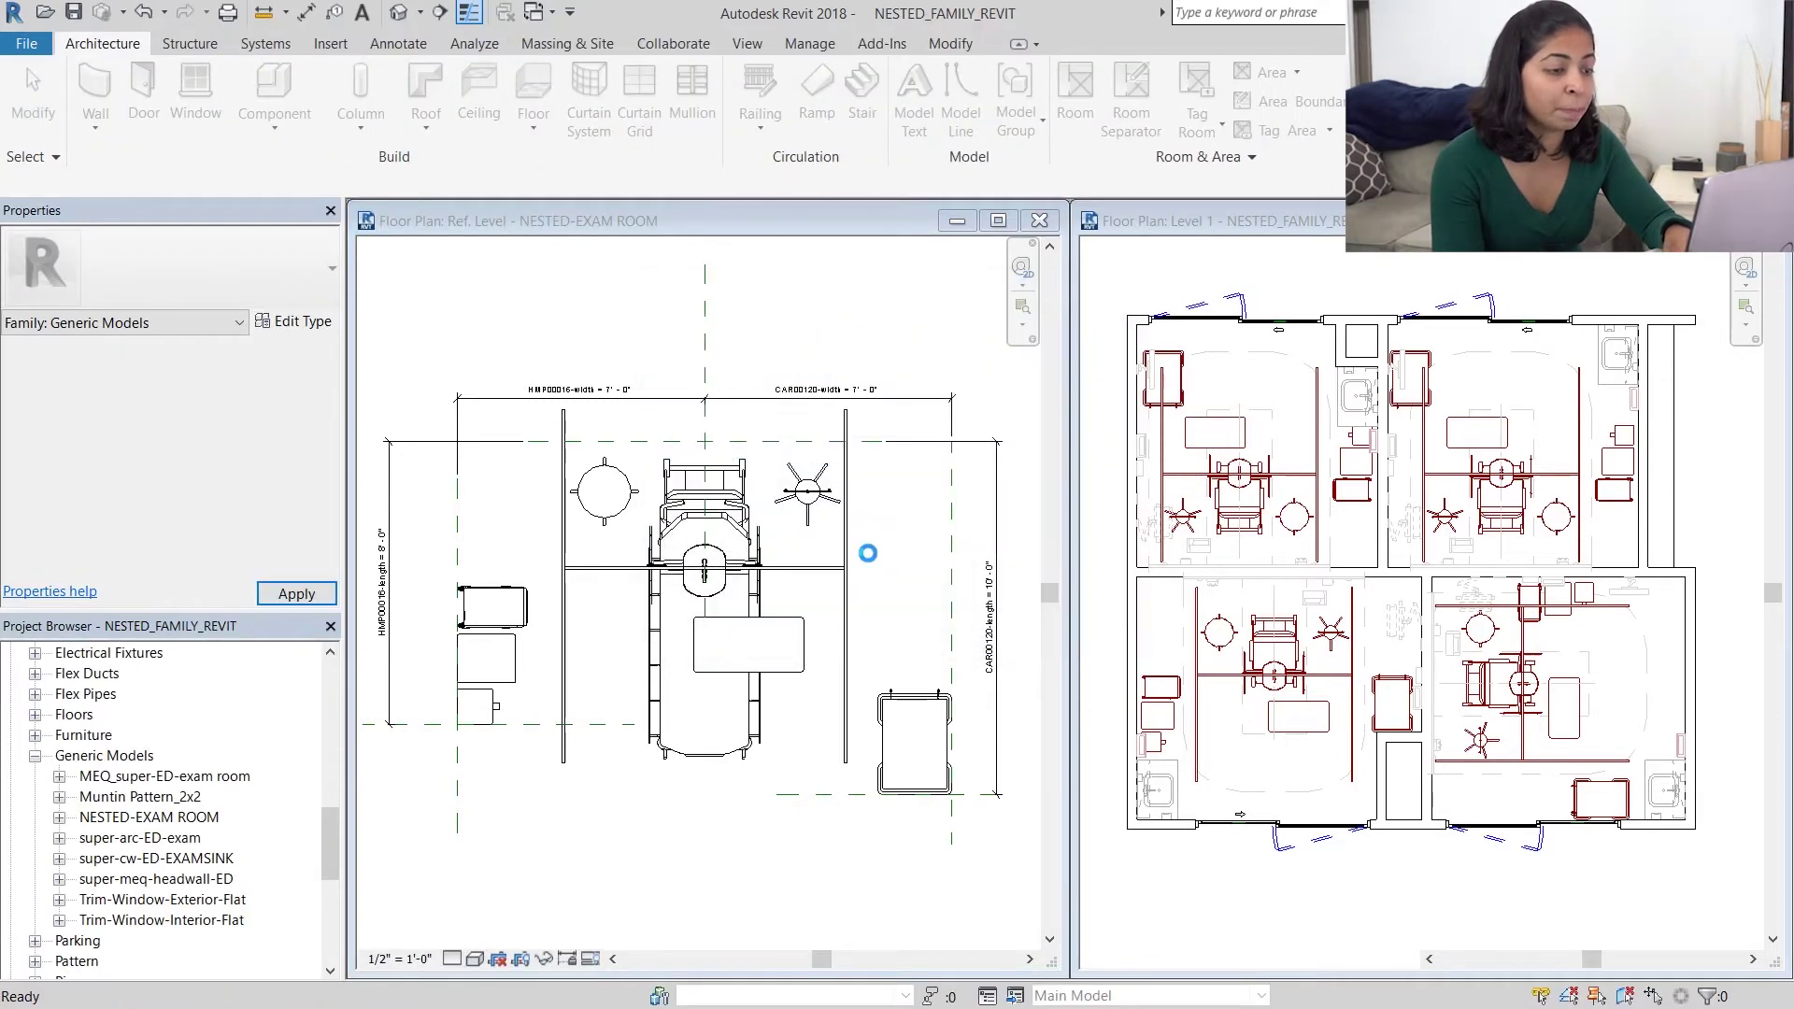
left_click(332, 268)
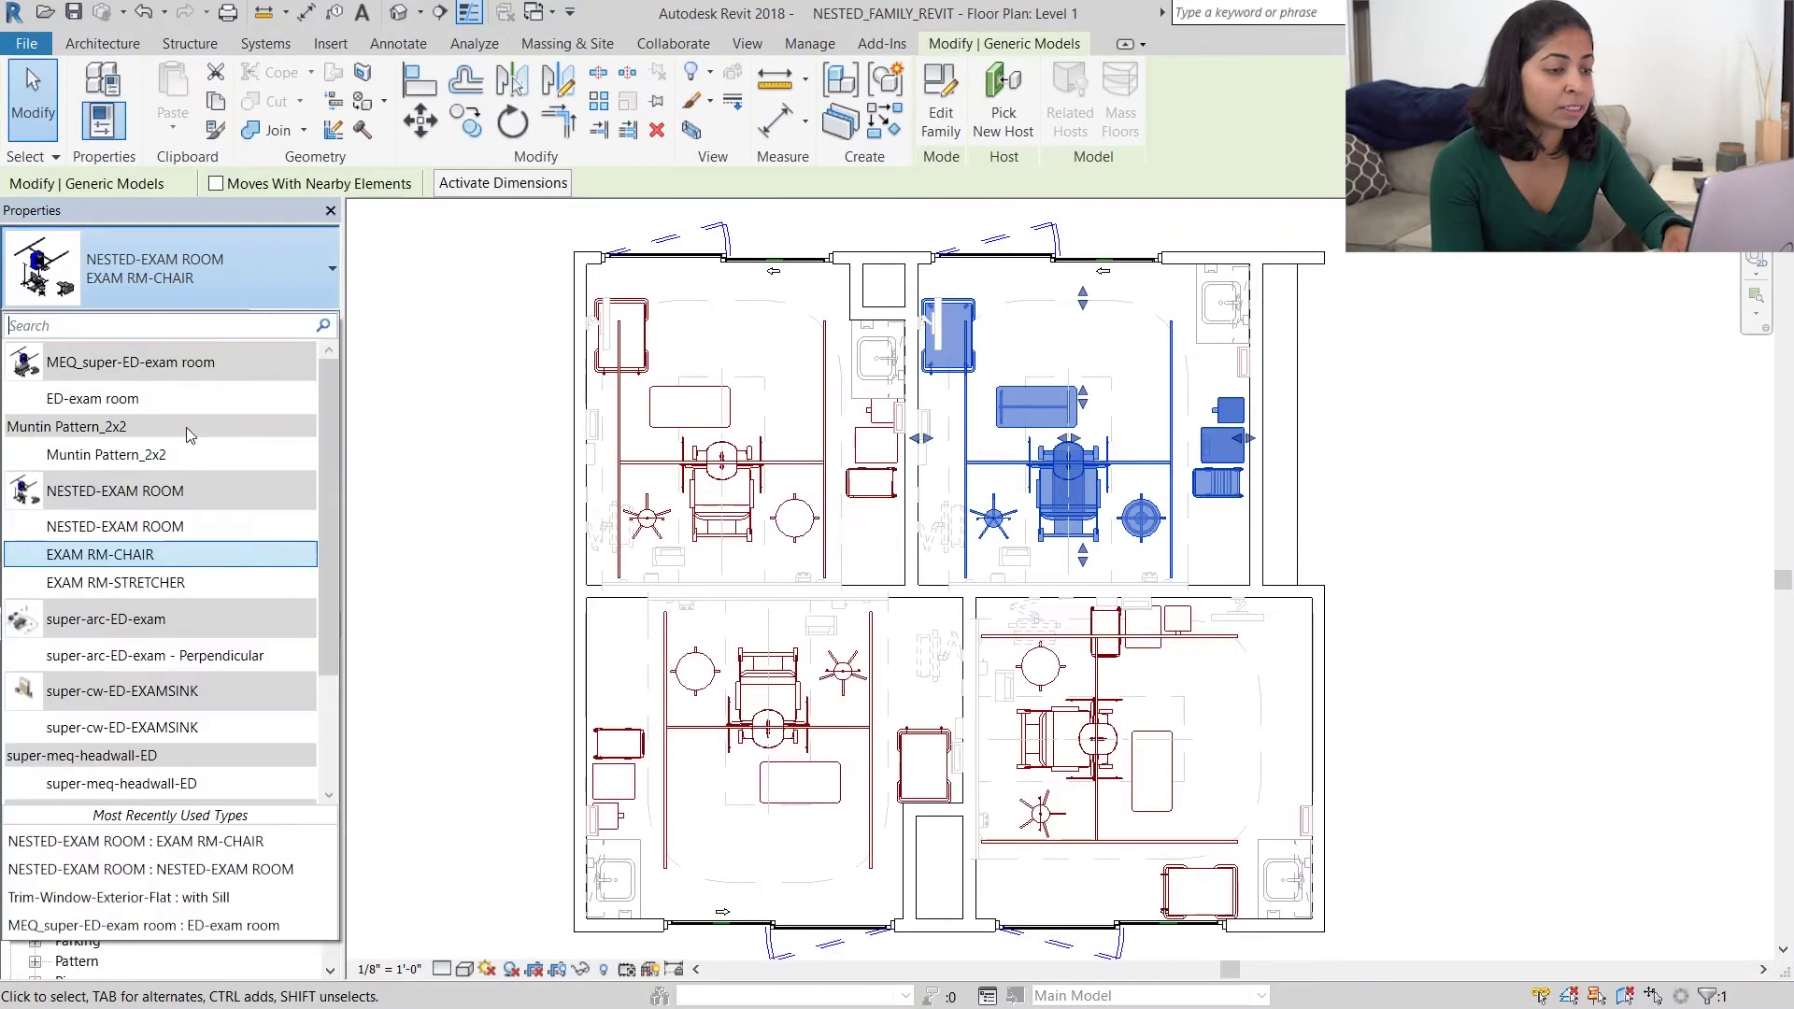
left_click(159, 599)
left_click(1559, 489)
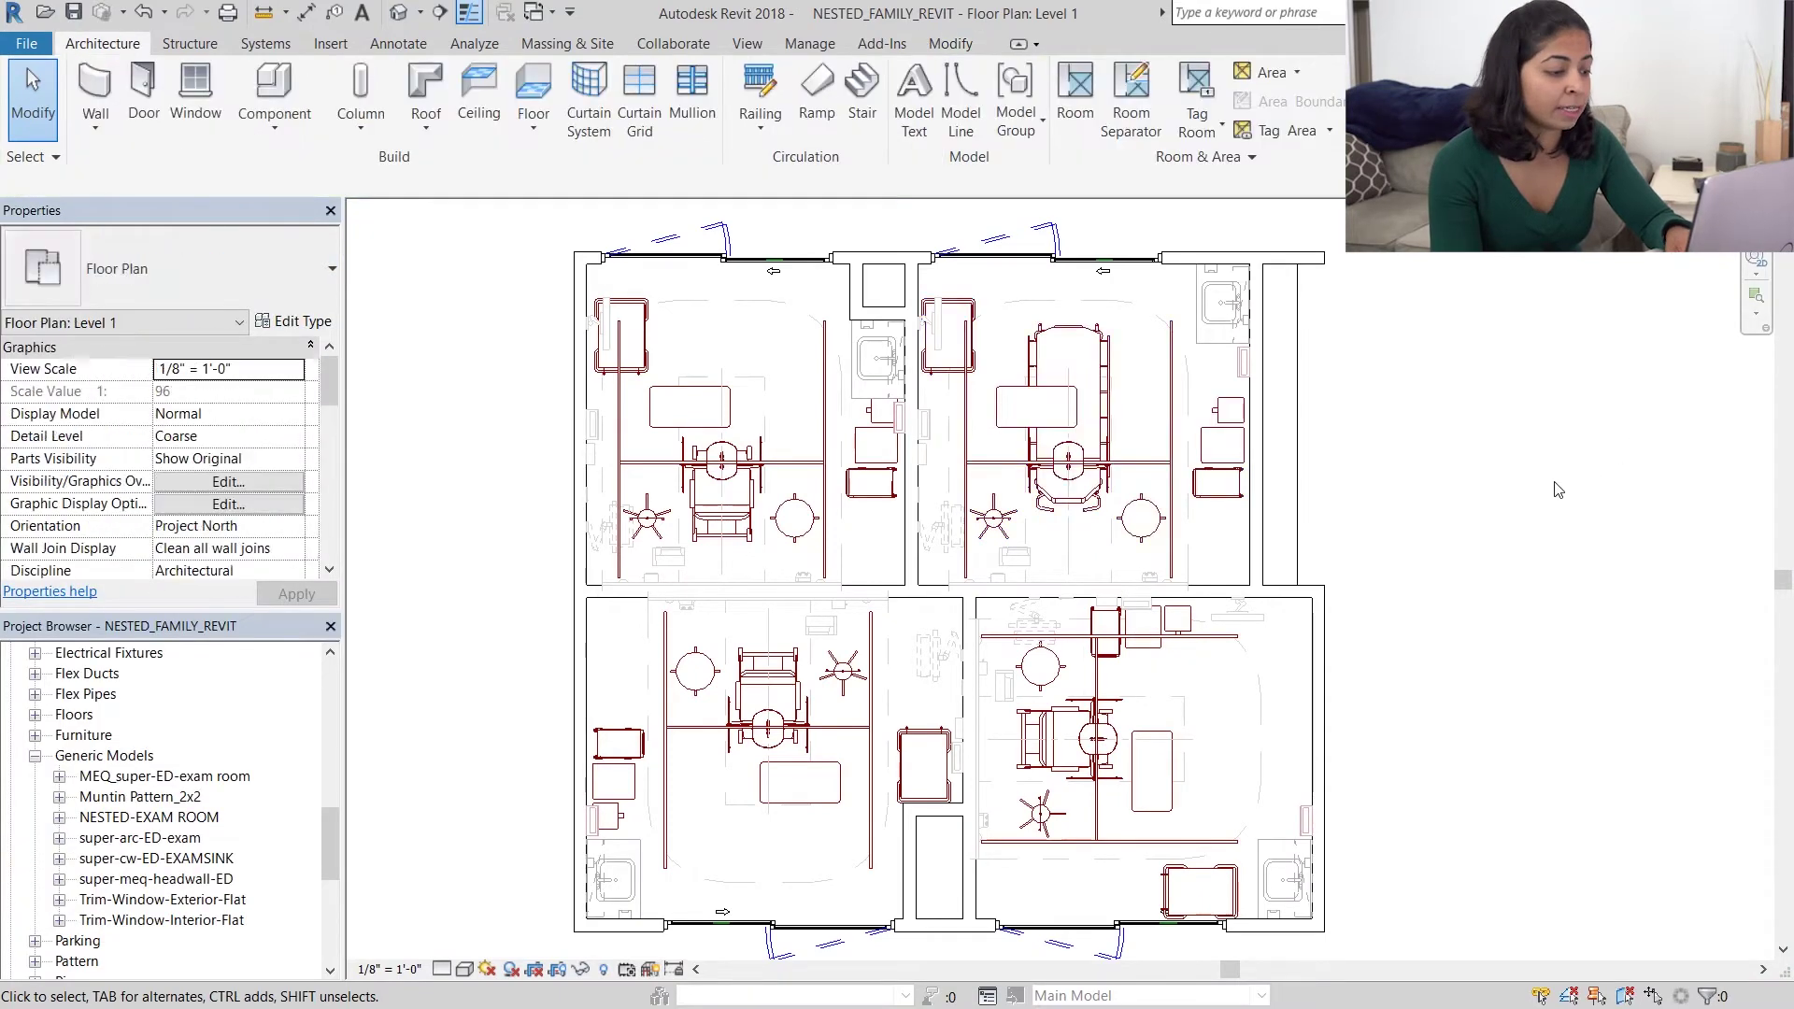
Step: Switch the top-left and bottom-right exam rooms to EXAM RM-STRETCHER, then tile the views
left_click(805, 459)
left_click(177, 268)
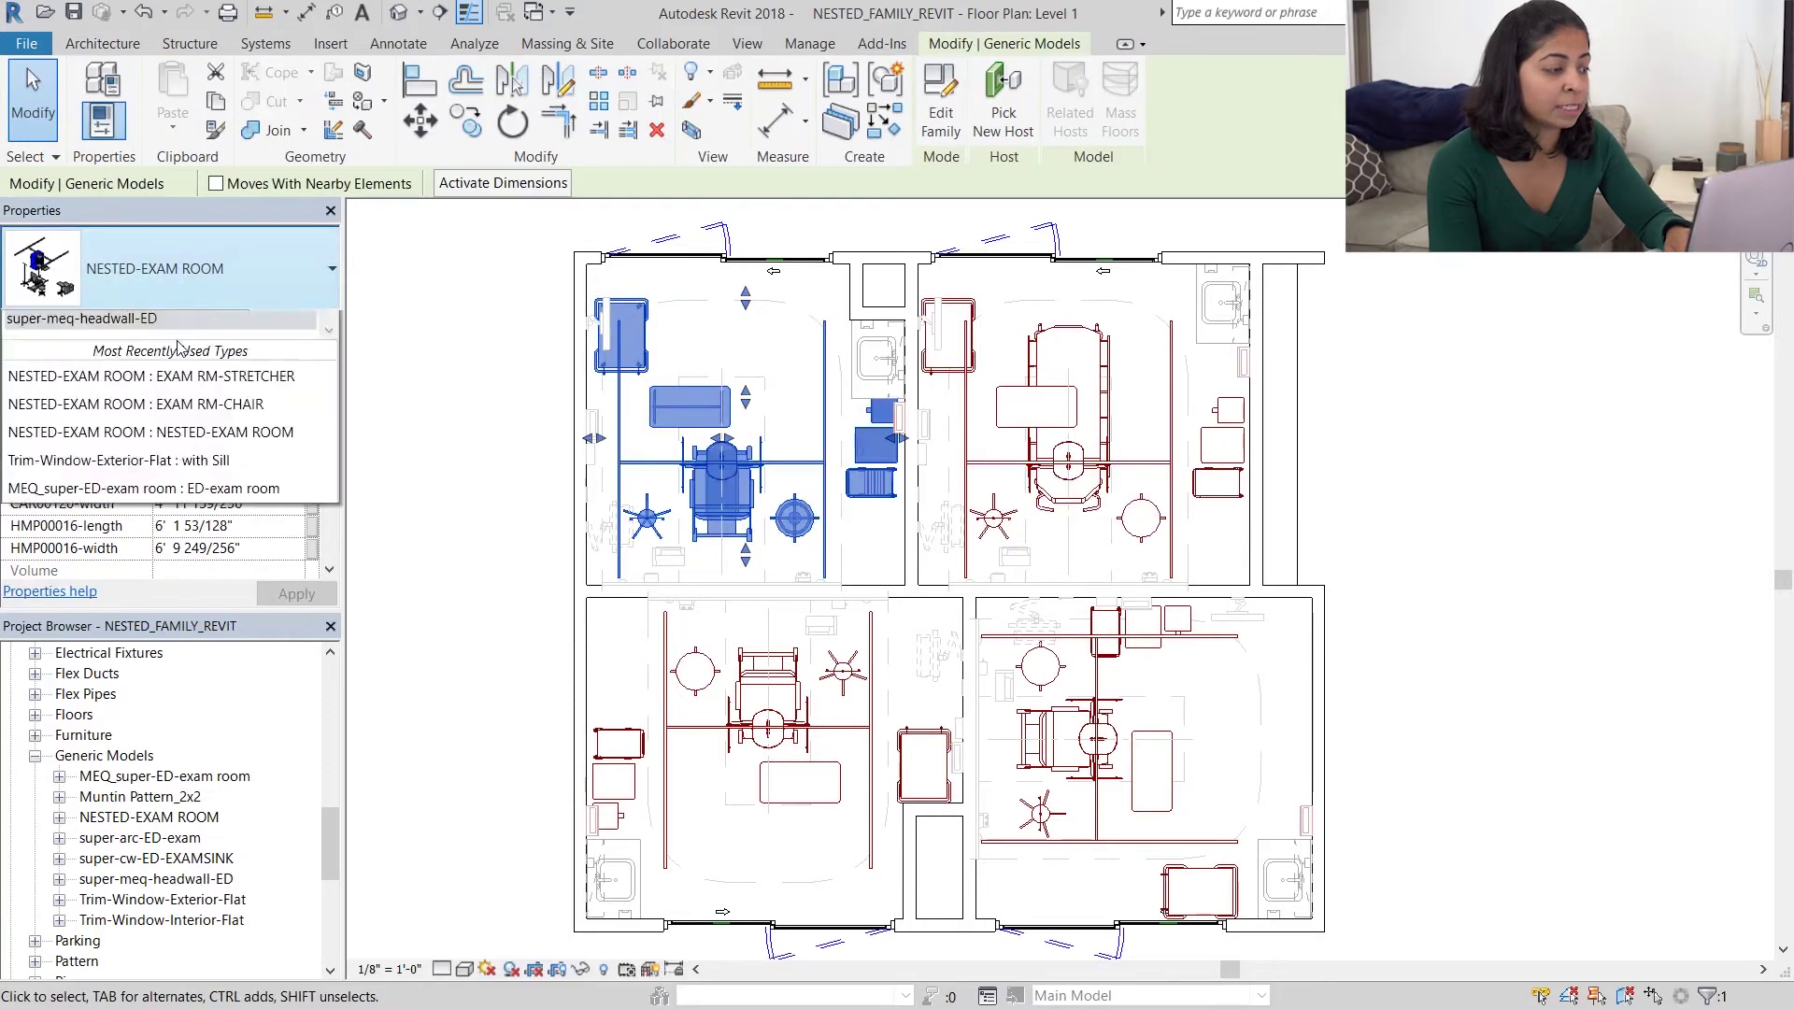
left_click(183, 582)
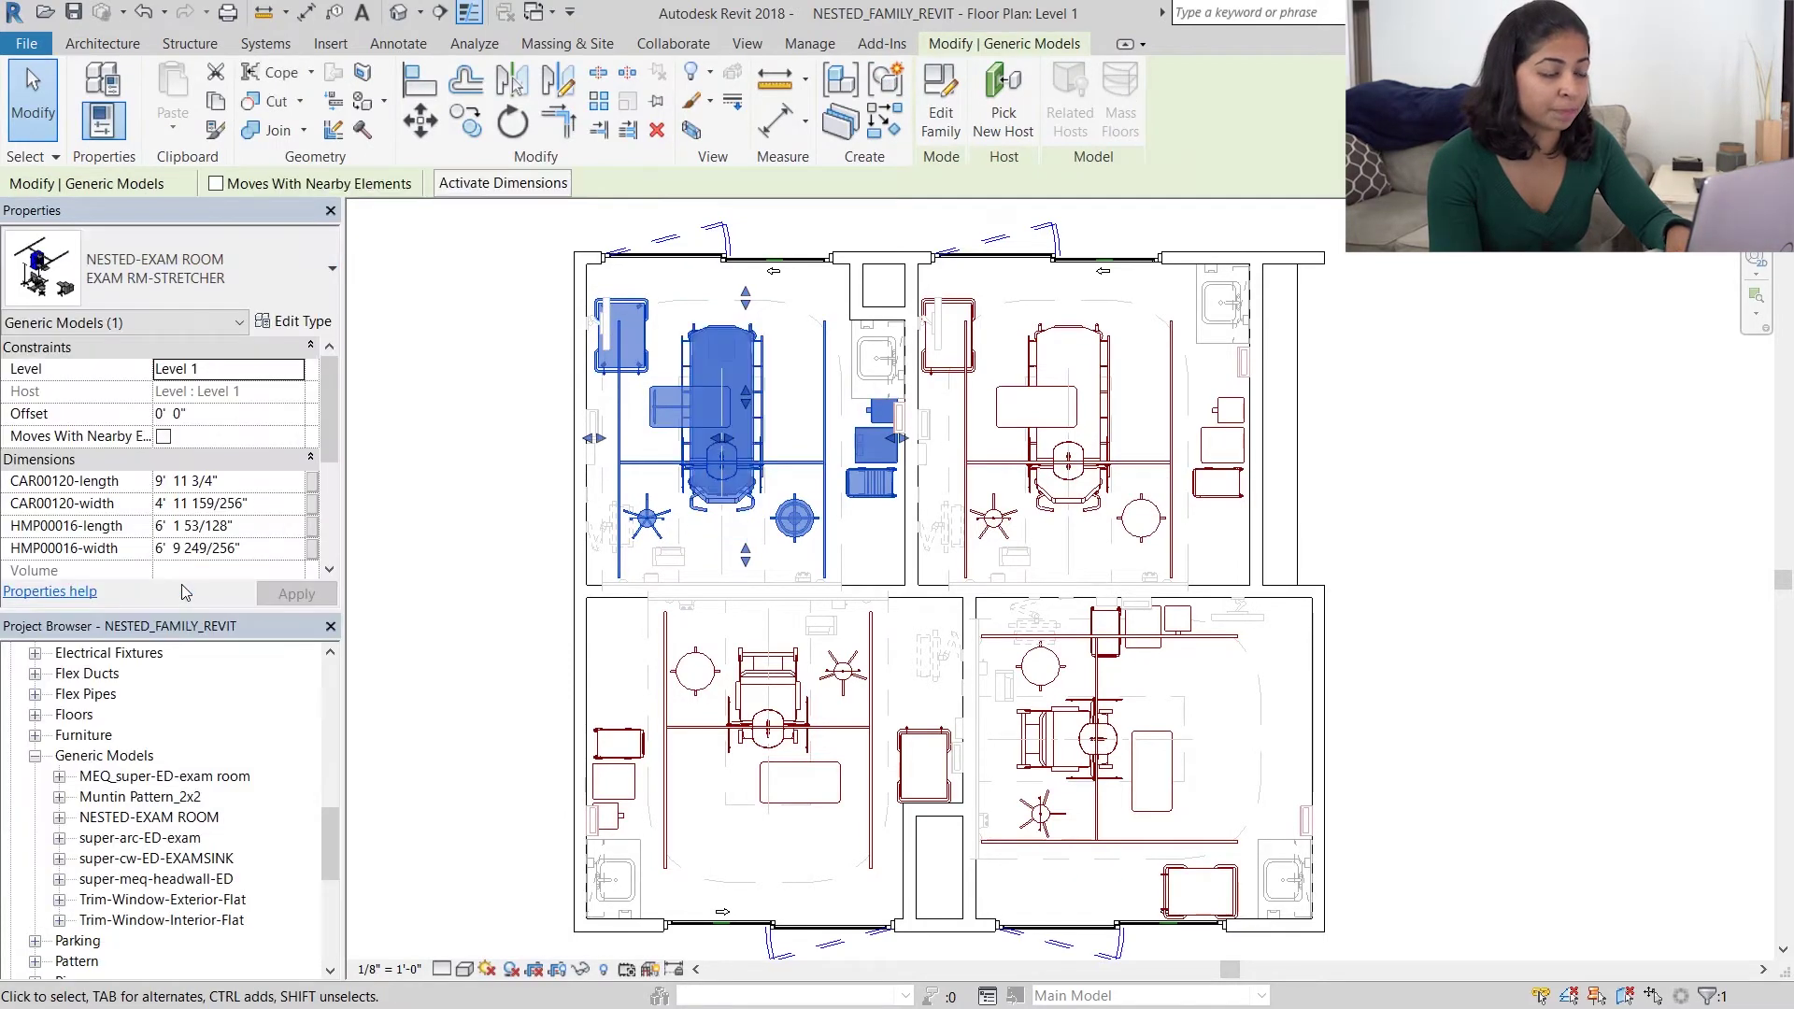
left_click(1532, 587)
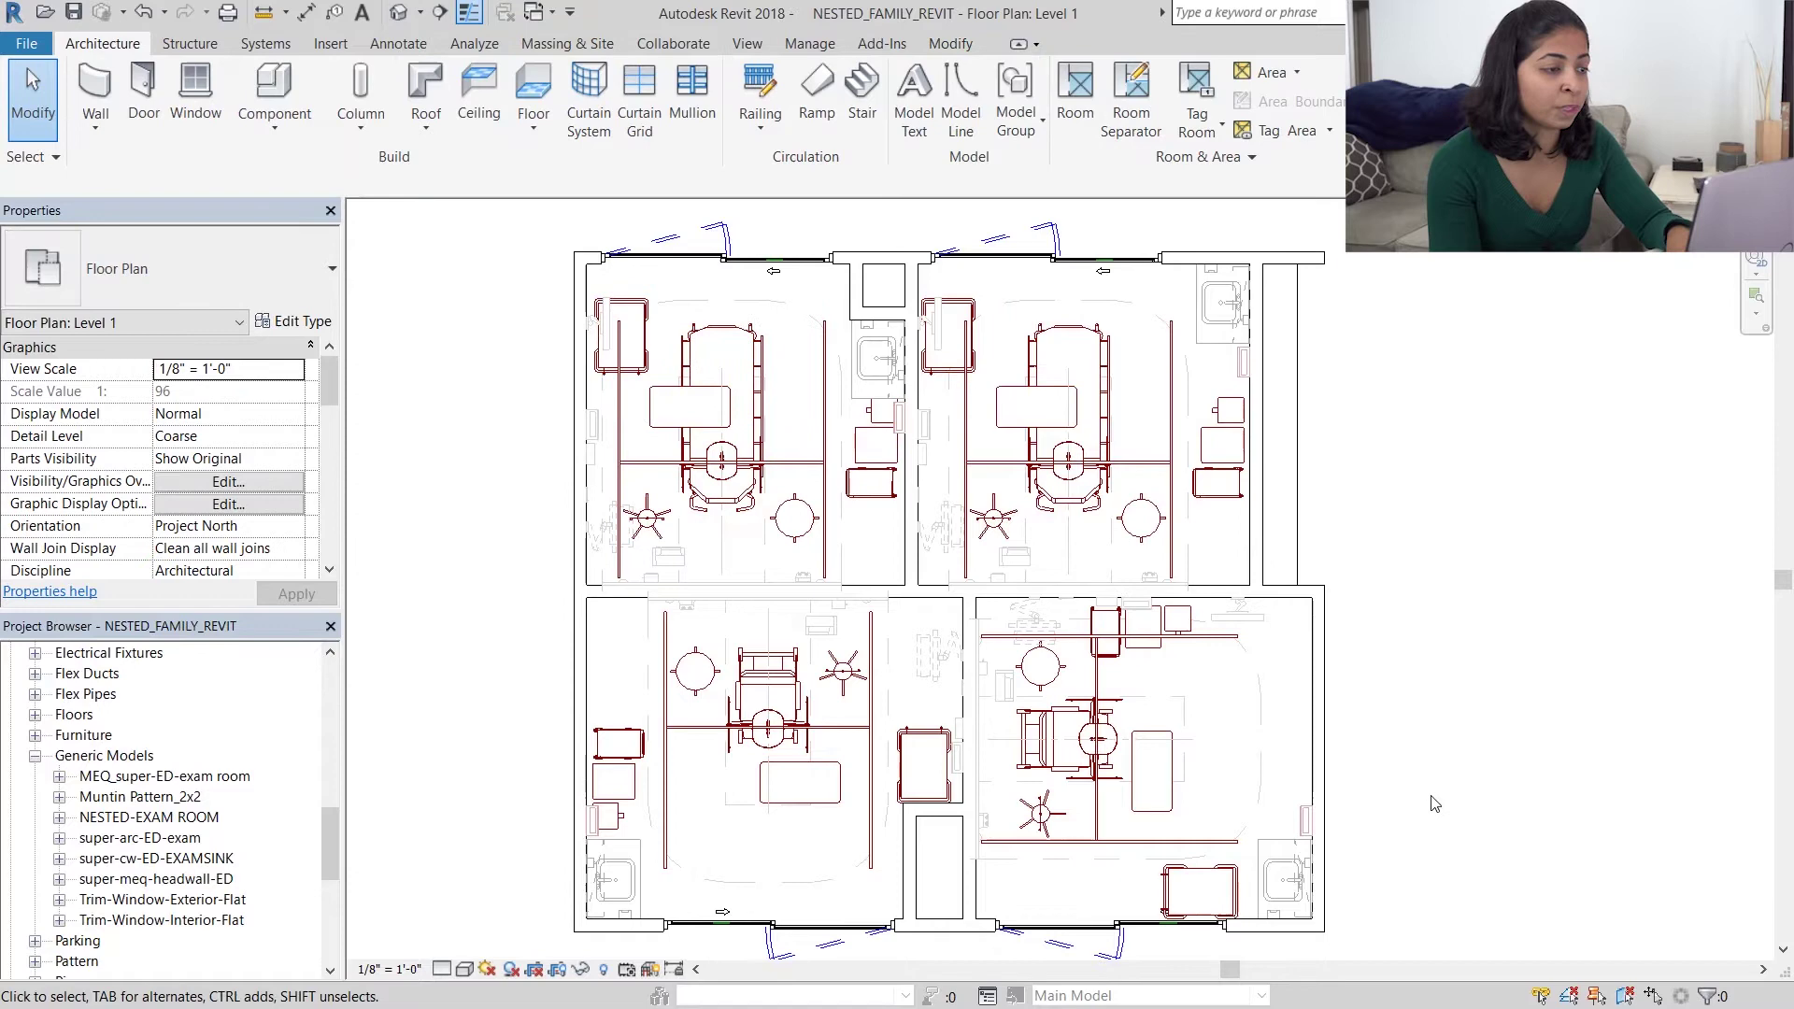
middle_click_drag(1436, 803, 1458, 629)
scroll(1126, 514, "up", 1)
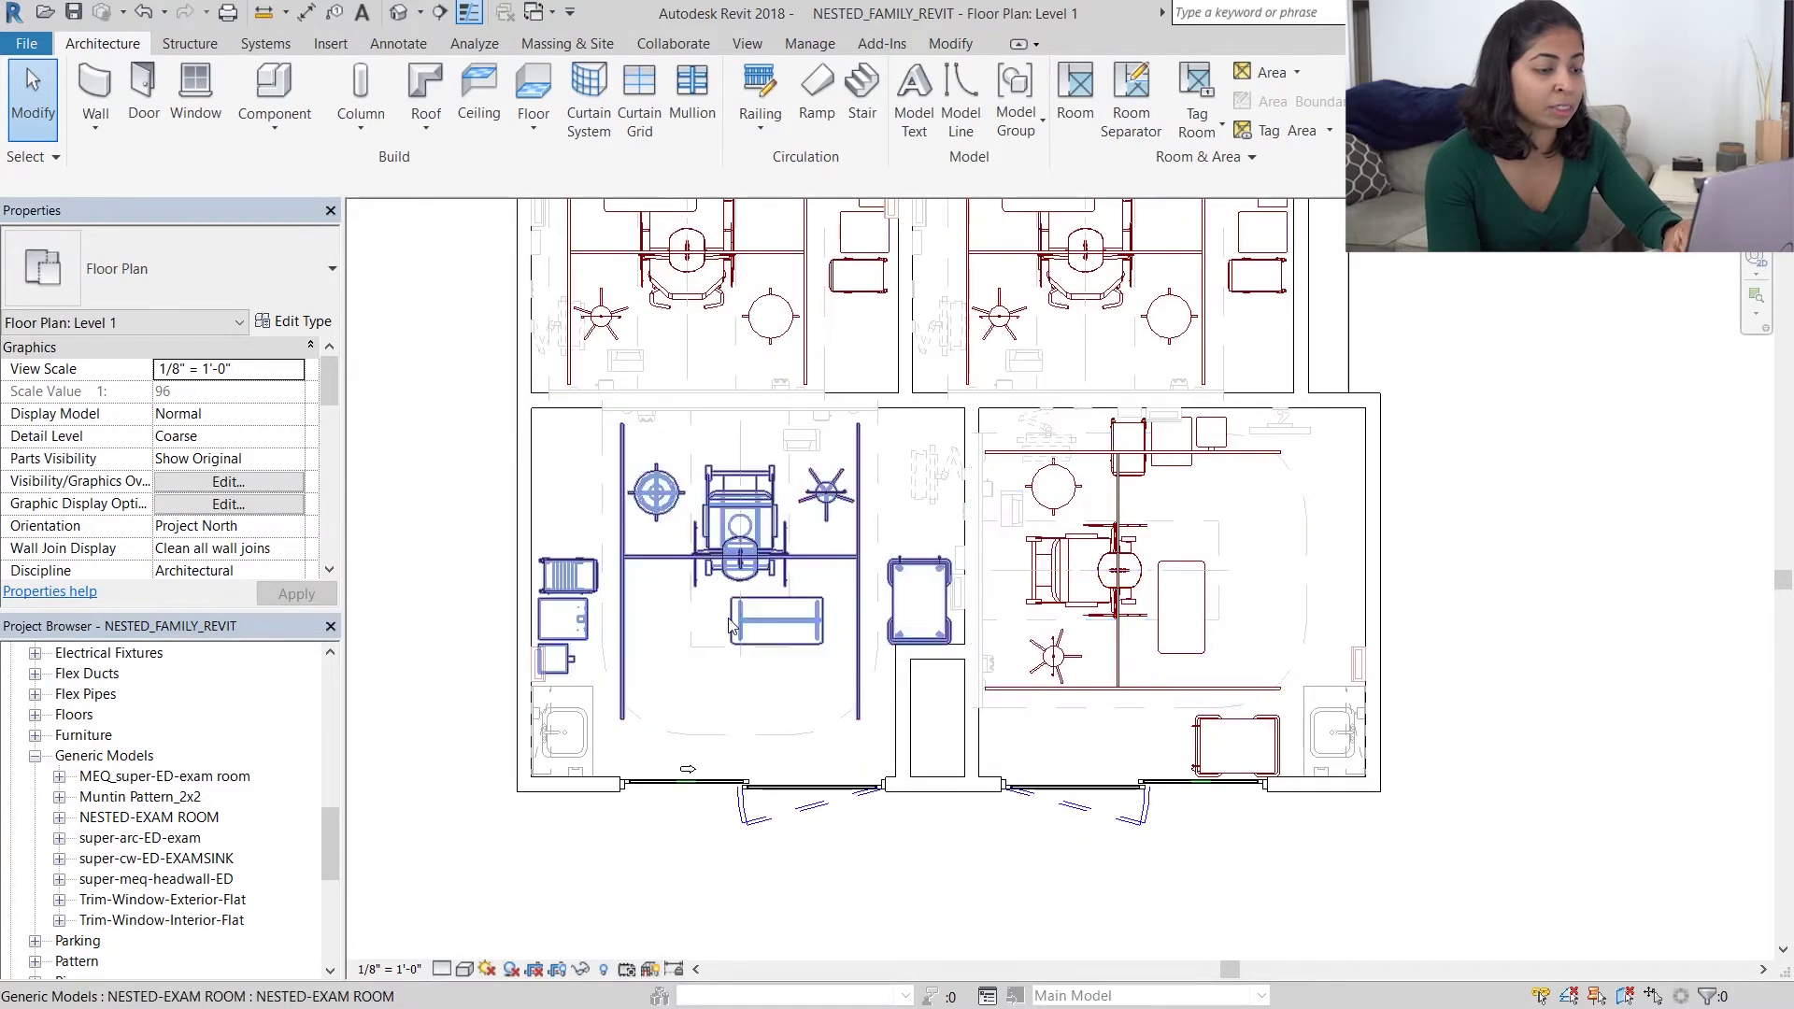
left_click(1145, 701)
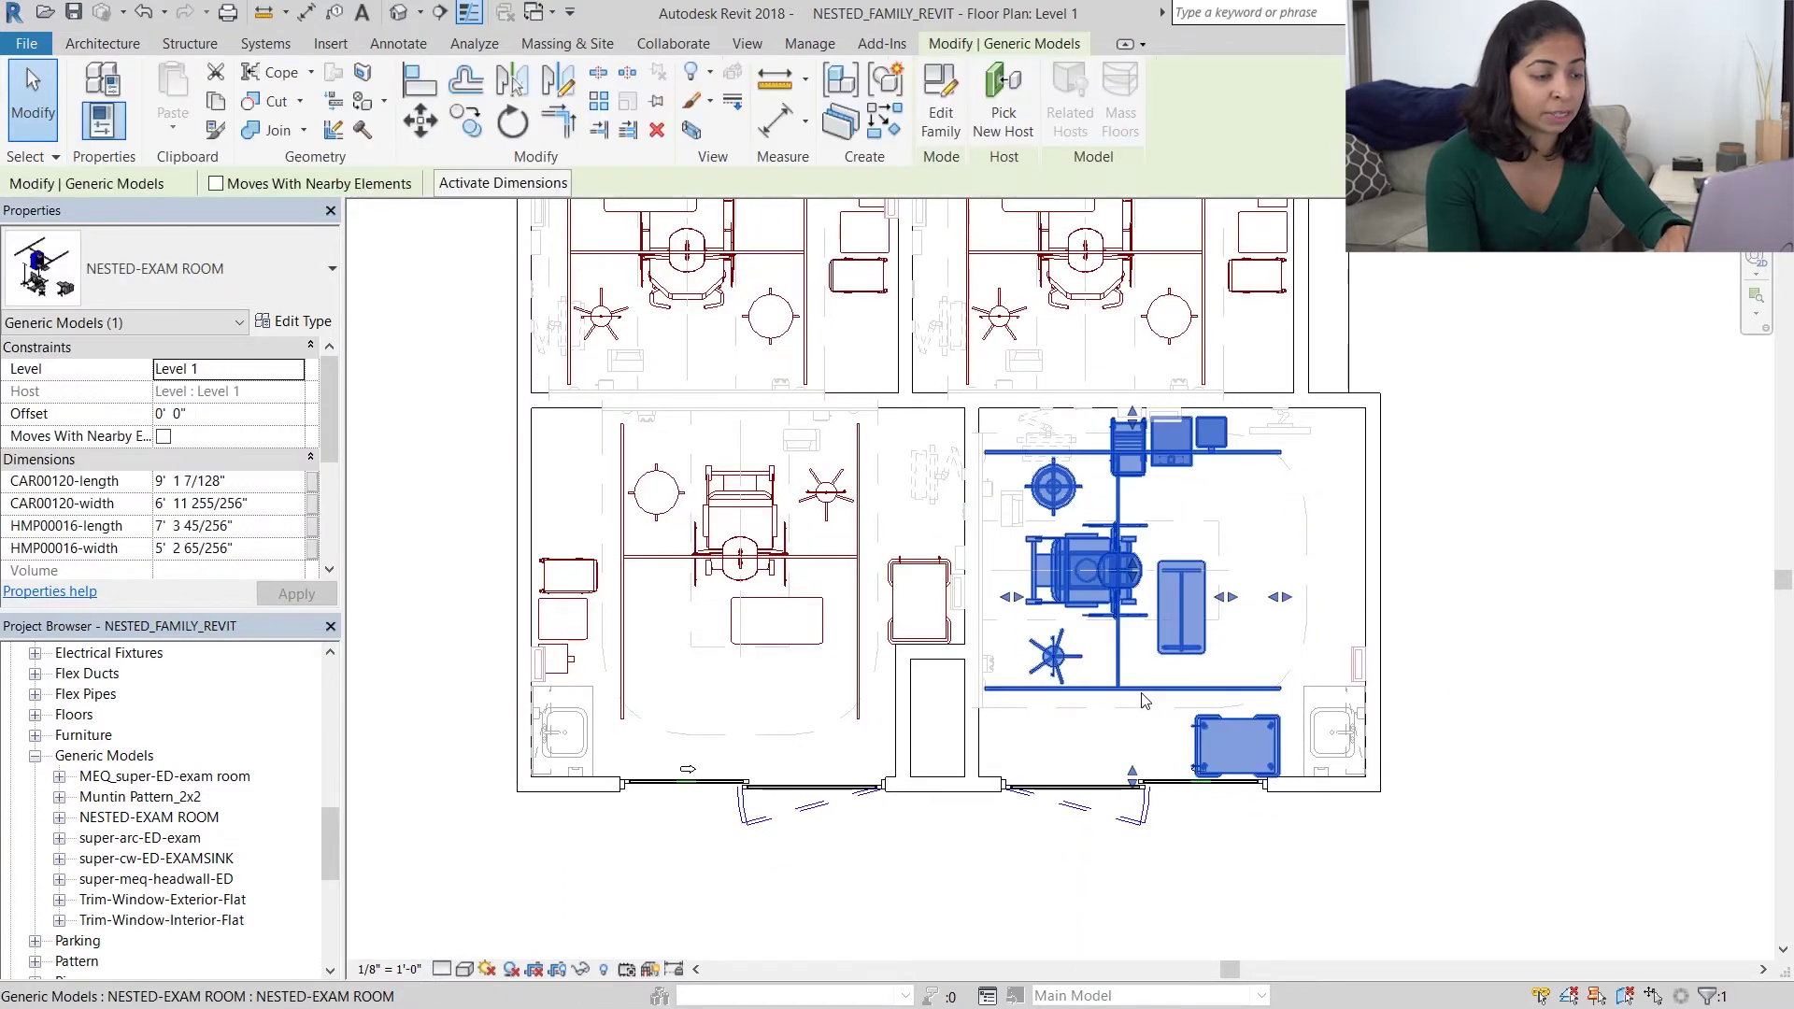
left_click(187, 270)
left_click(116, 582)
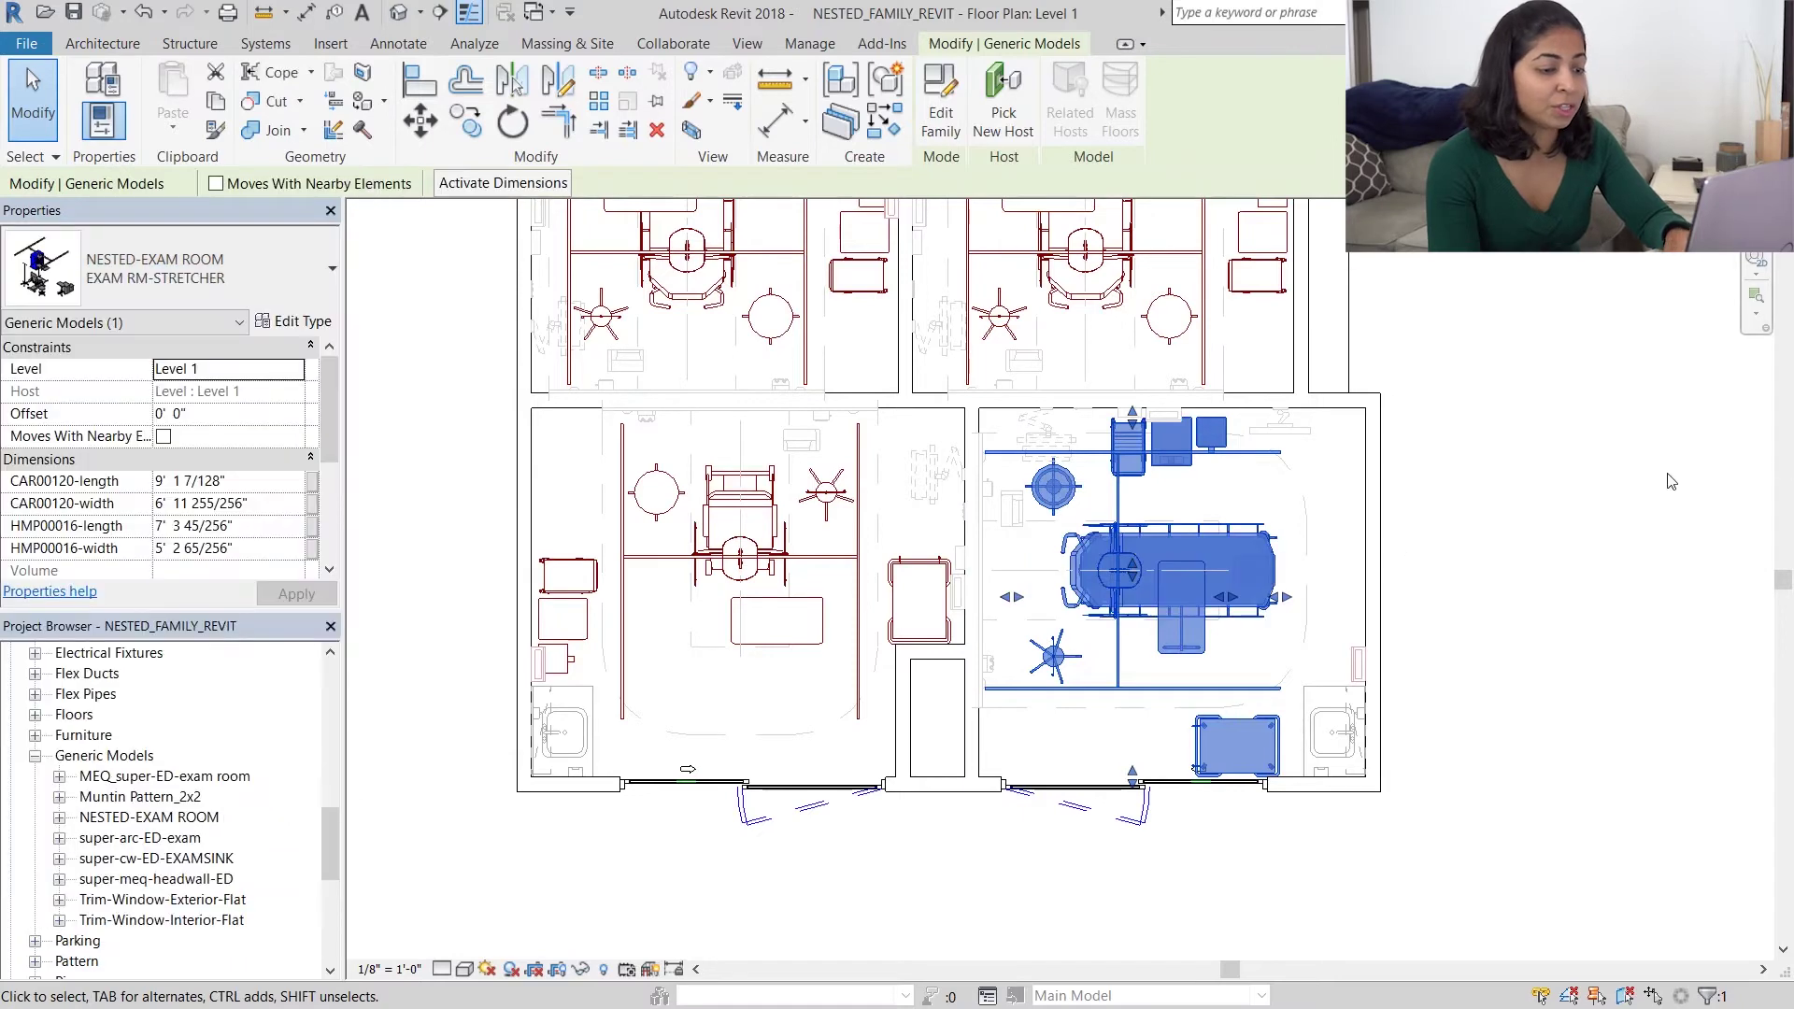
left_click(1589, 487)
key("w")
key("t")
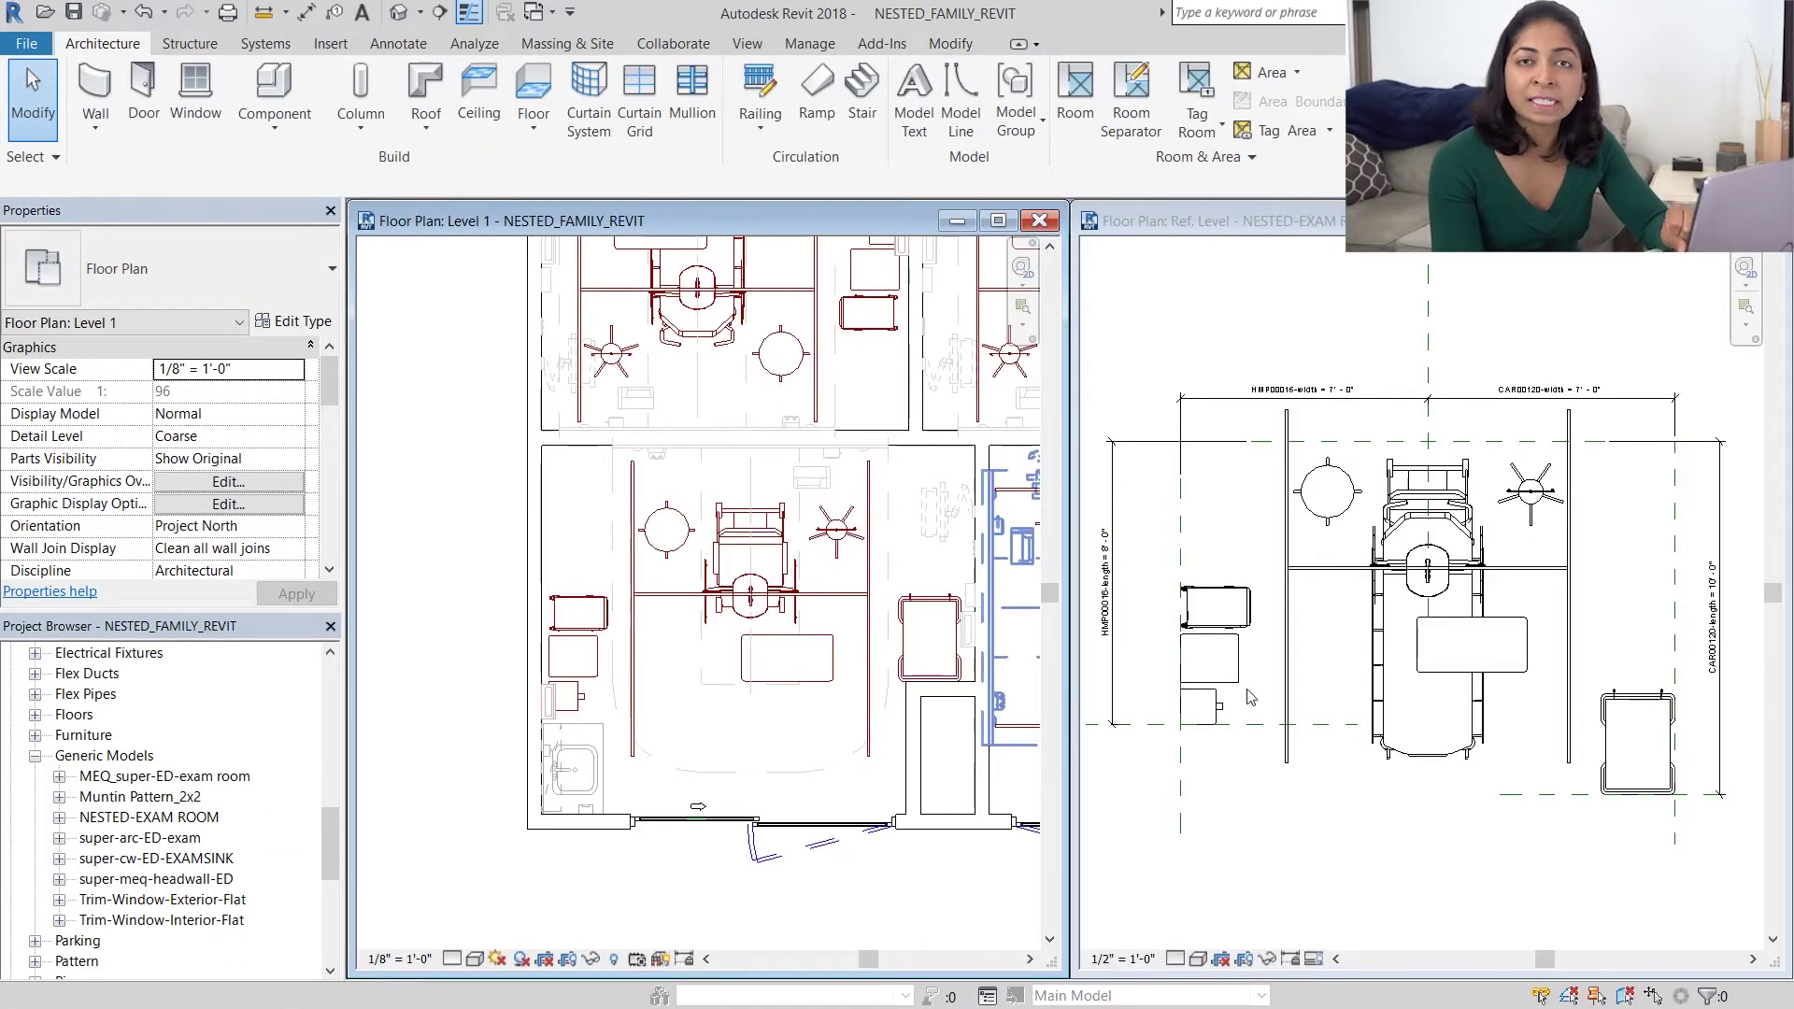
Step: Activate the family's Ref. Level plan and shift the STR00062 stretcher slightly
left_click(1291, 221)
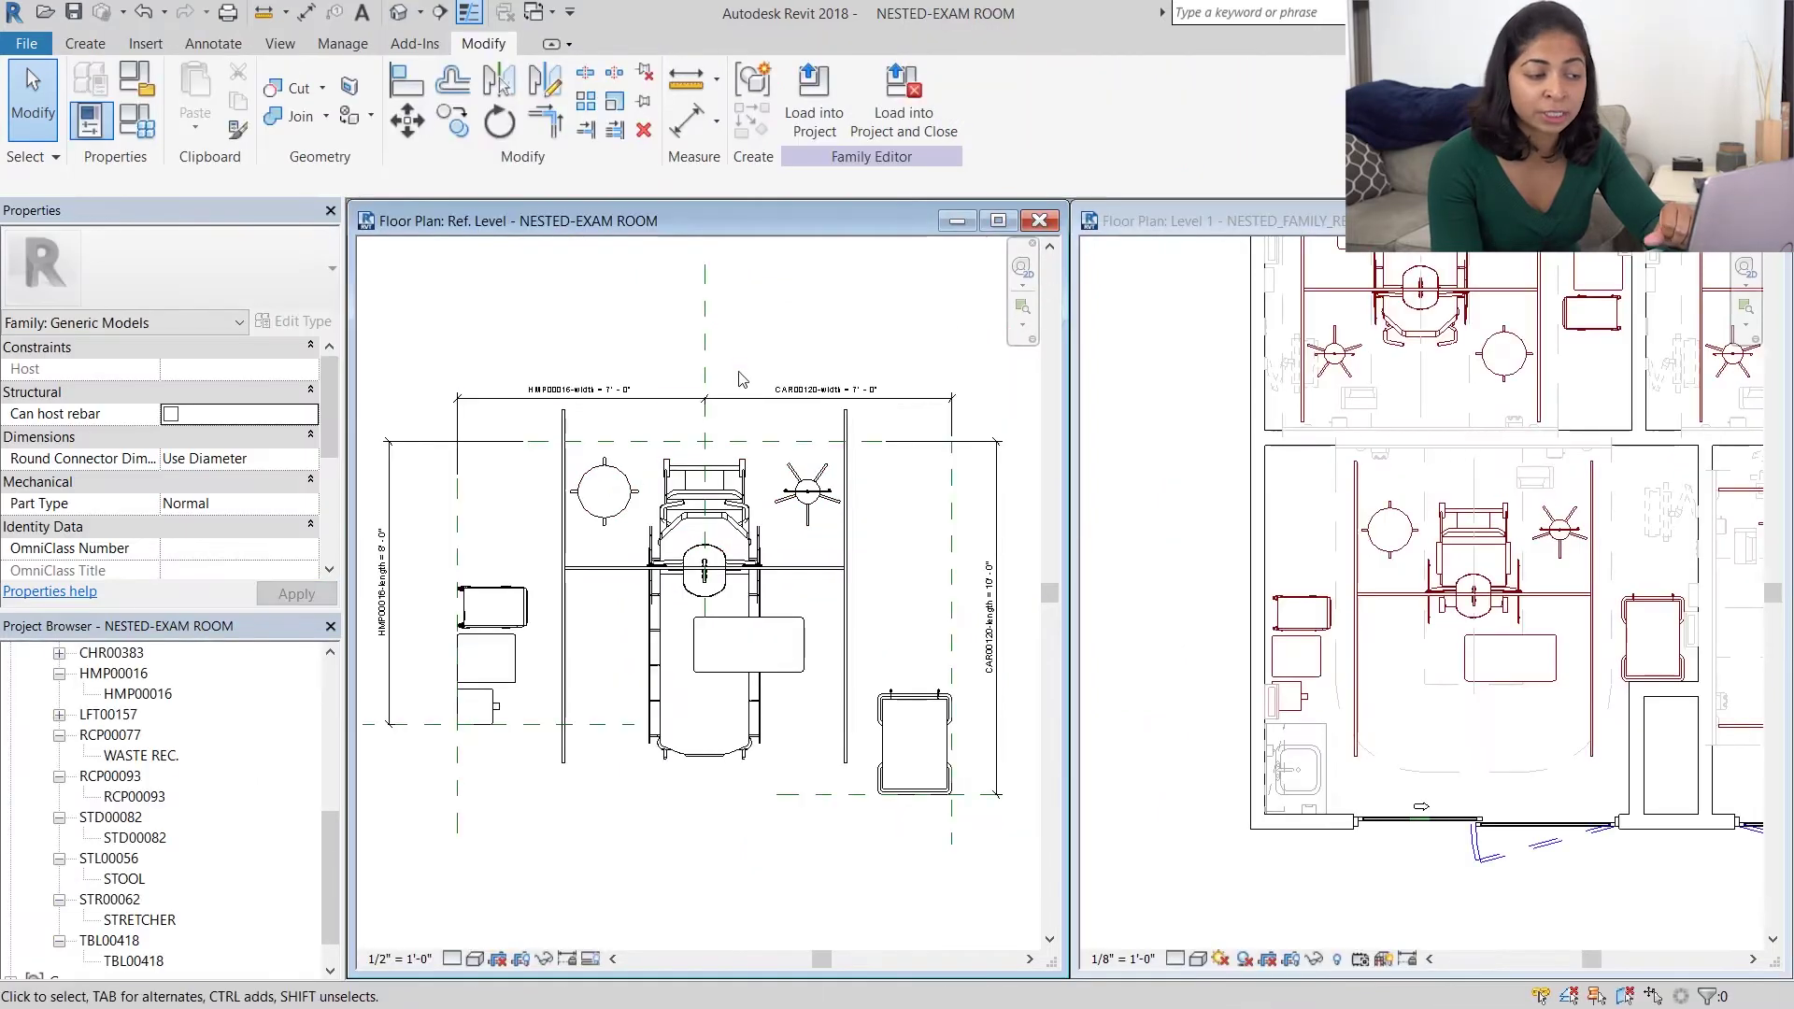
left_click(1250, 520)
scroll(1251, 520, "down", 3)
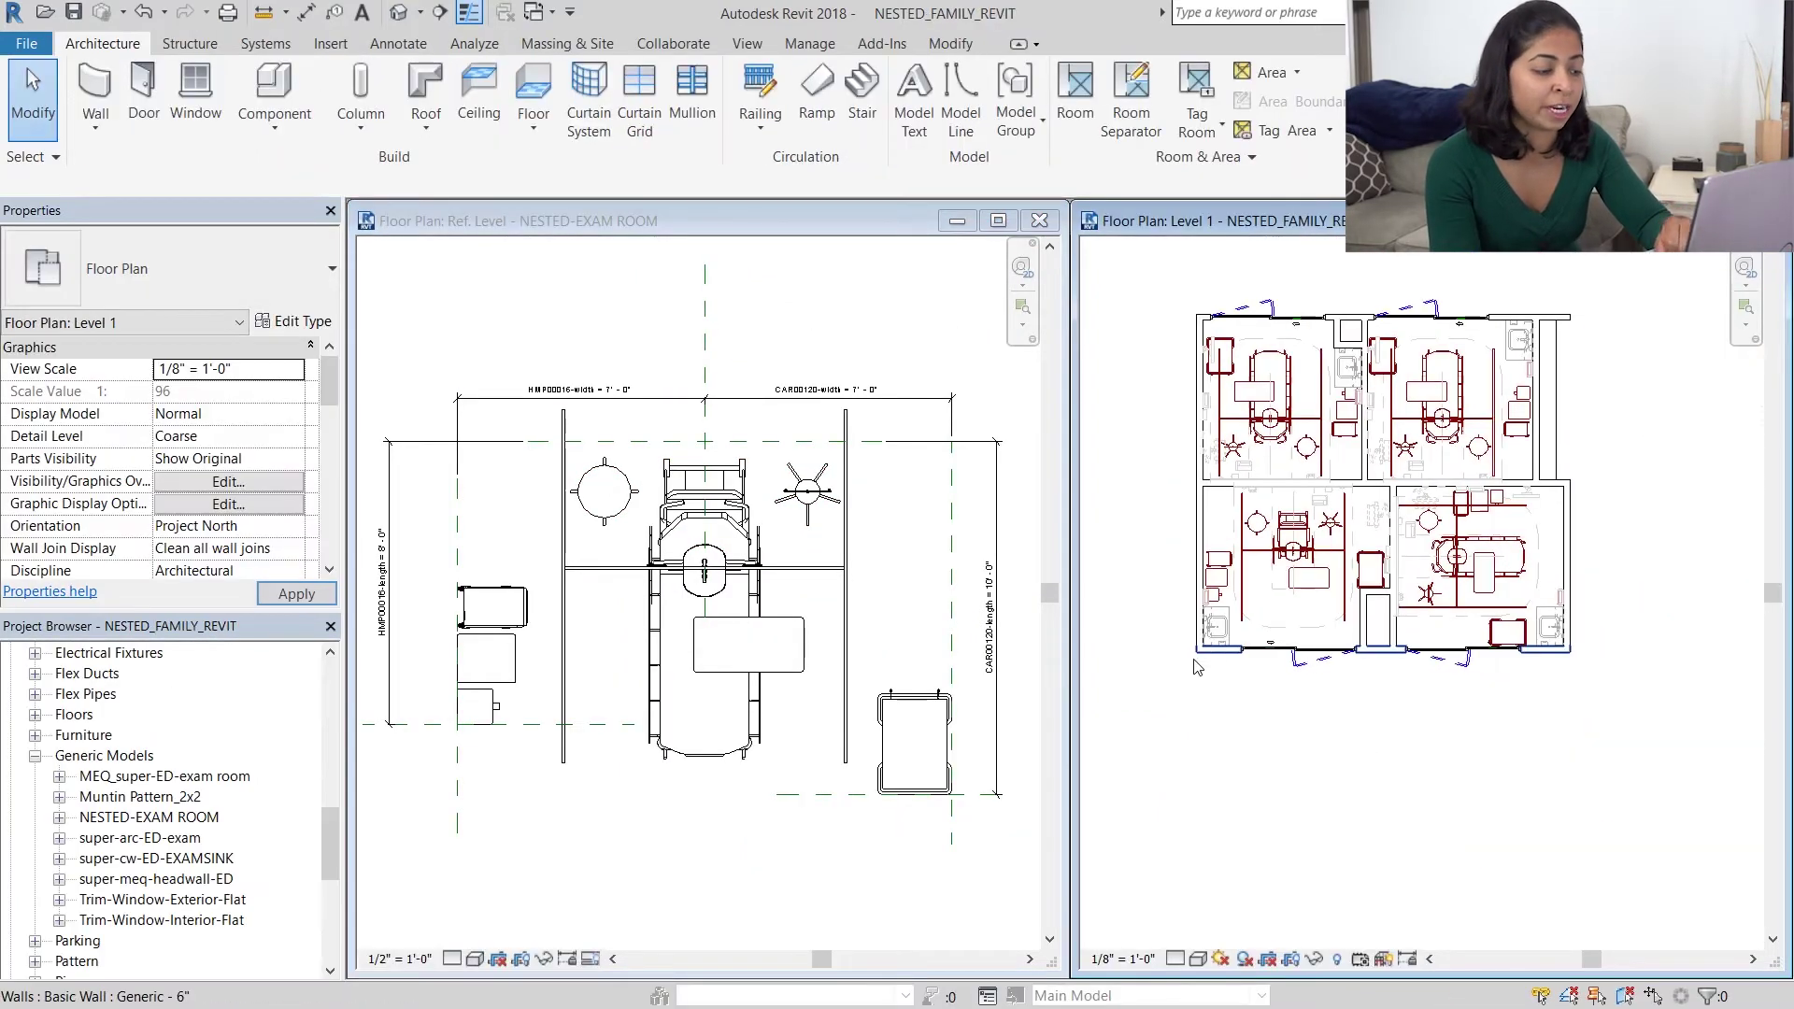
middle_click_drag(1250, 520, 1231, 581)
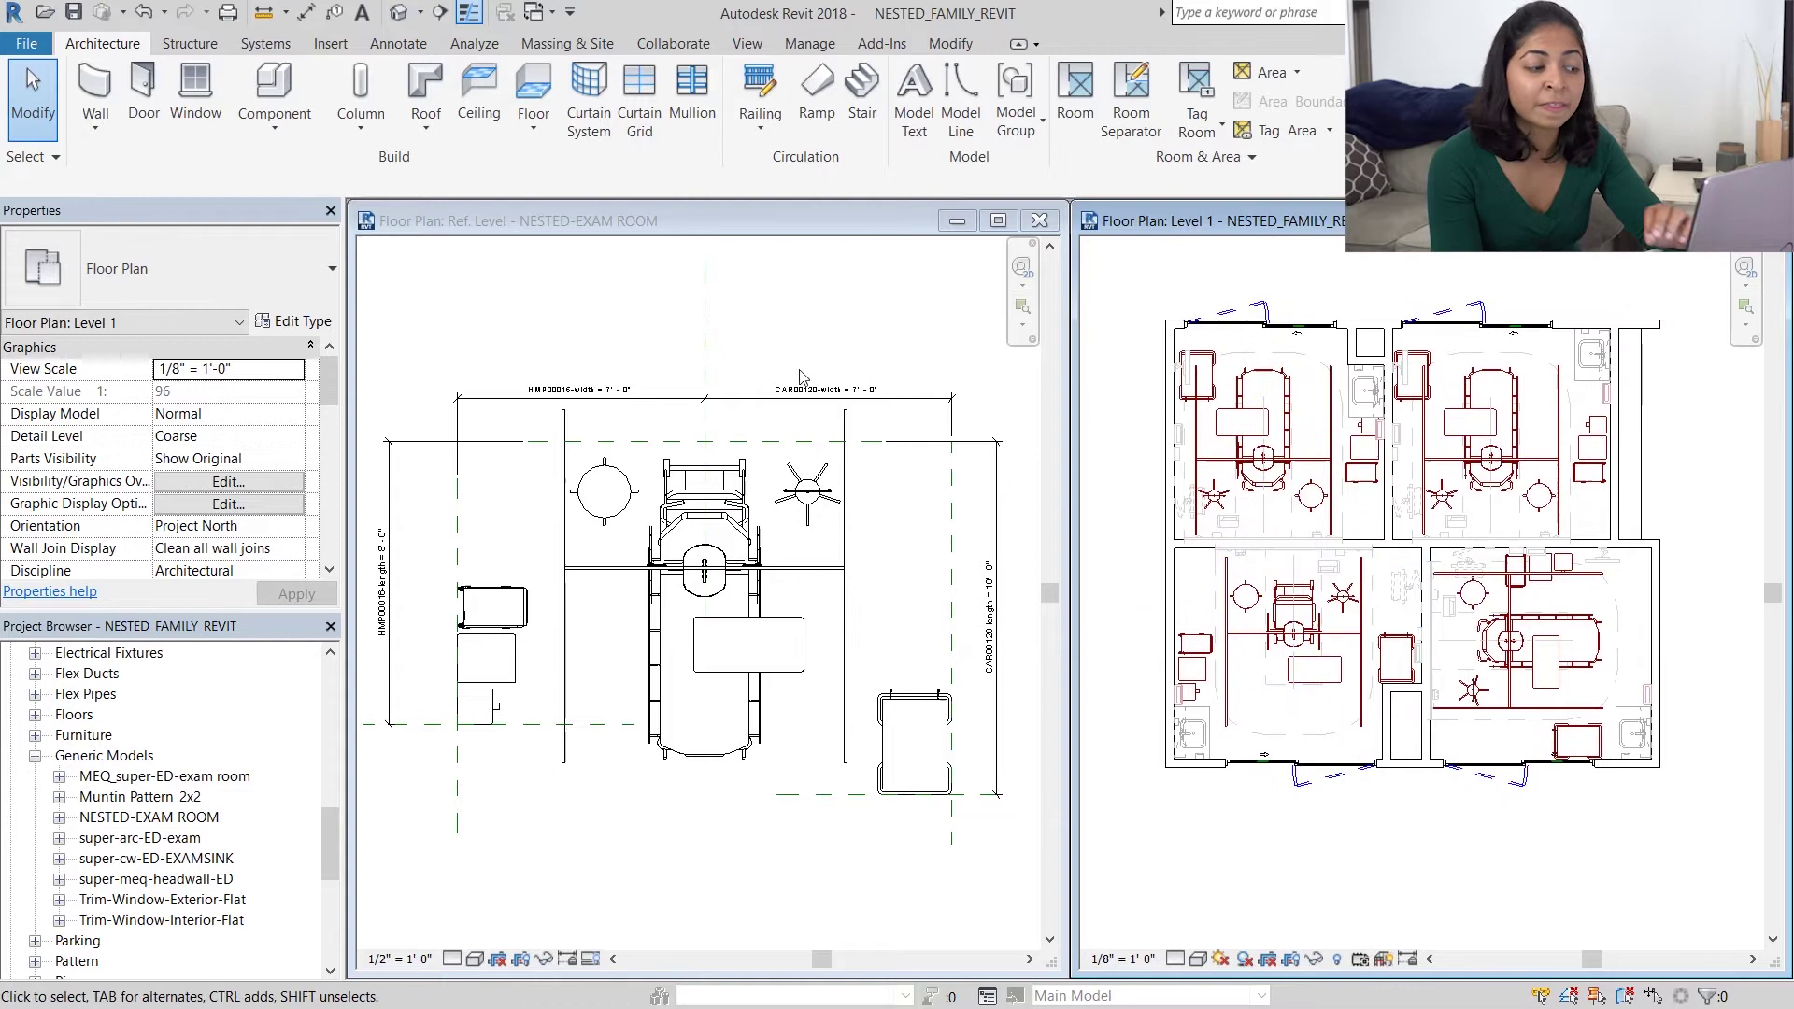
left_click(768, 539)
scroll(769, 538, "up", 2)
left_click(768, 538)
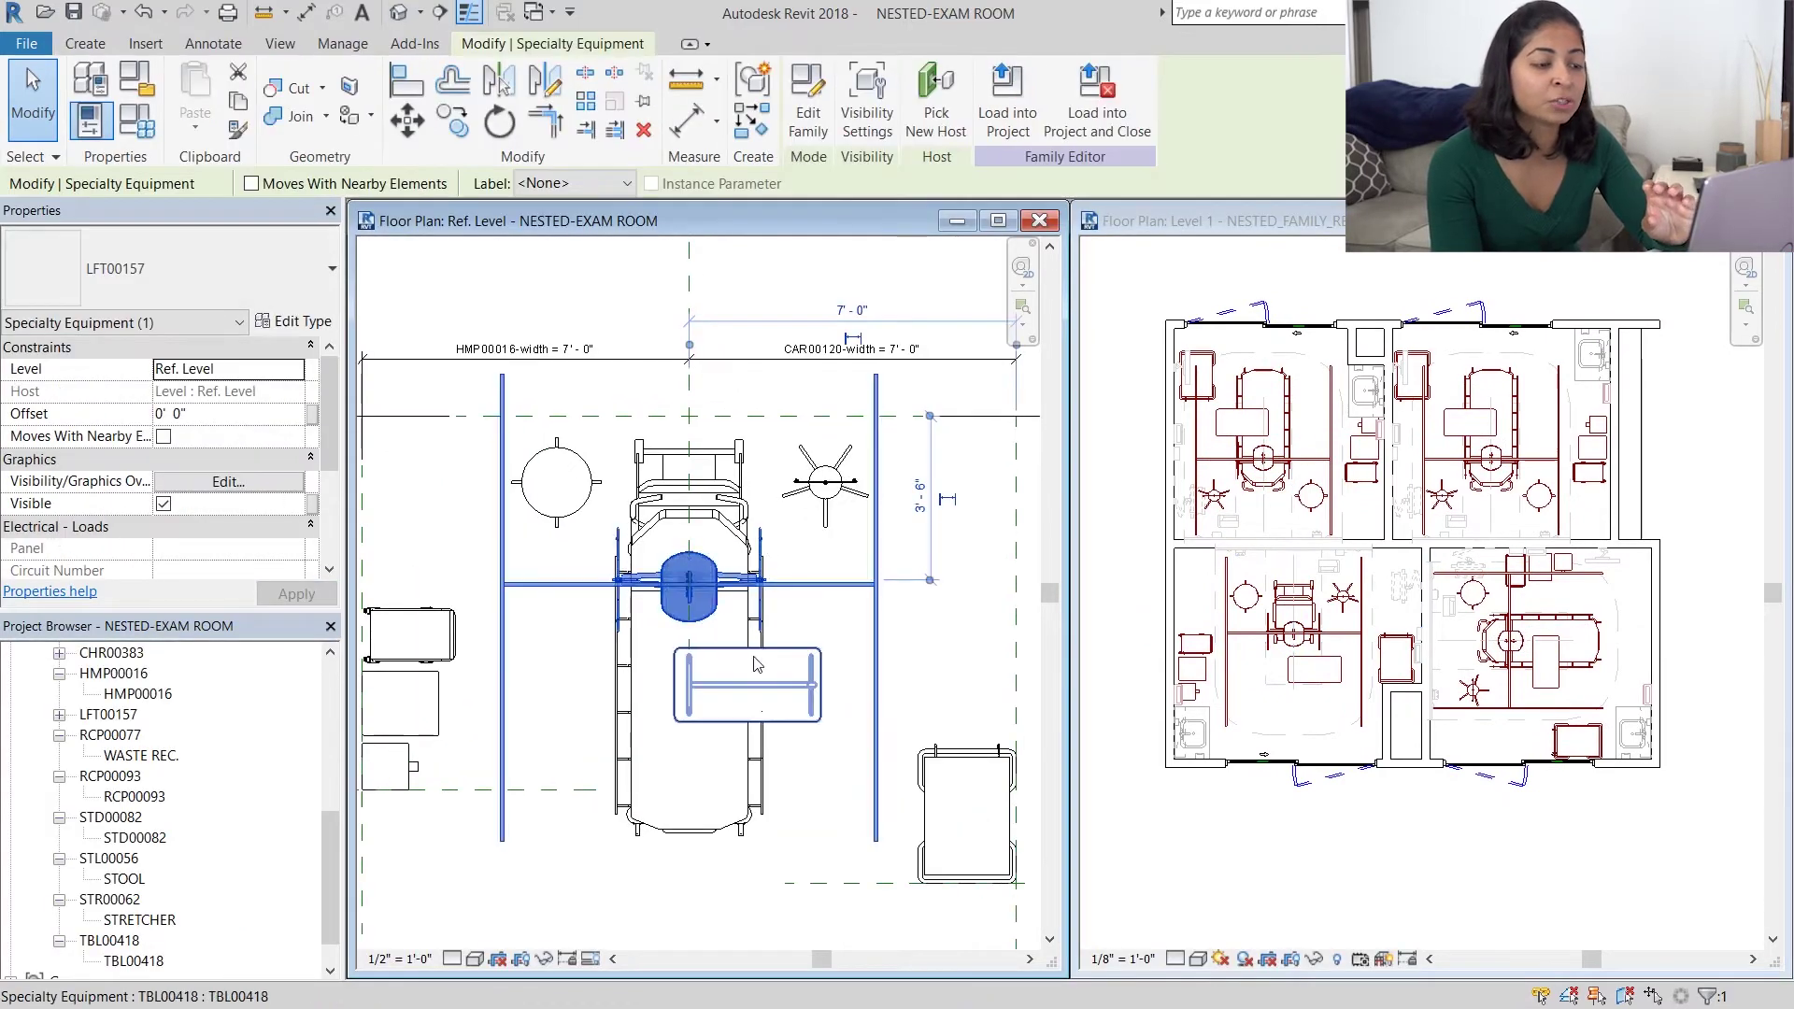
left_click(768, 759)
left_click_drag(769, 759, 768, 757)
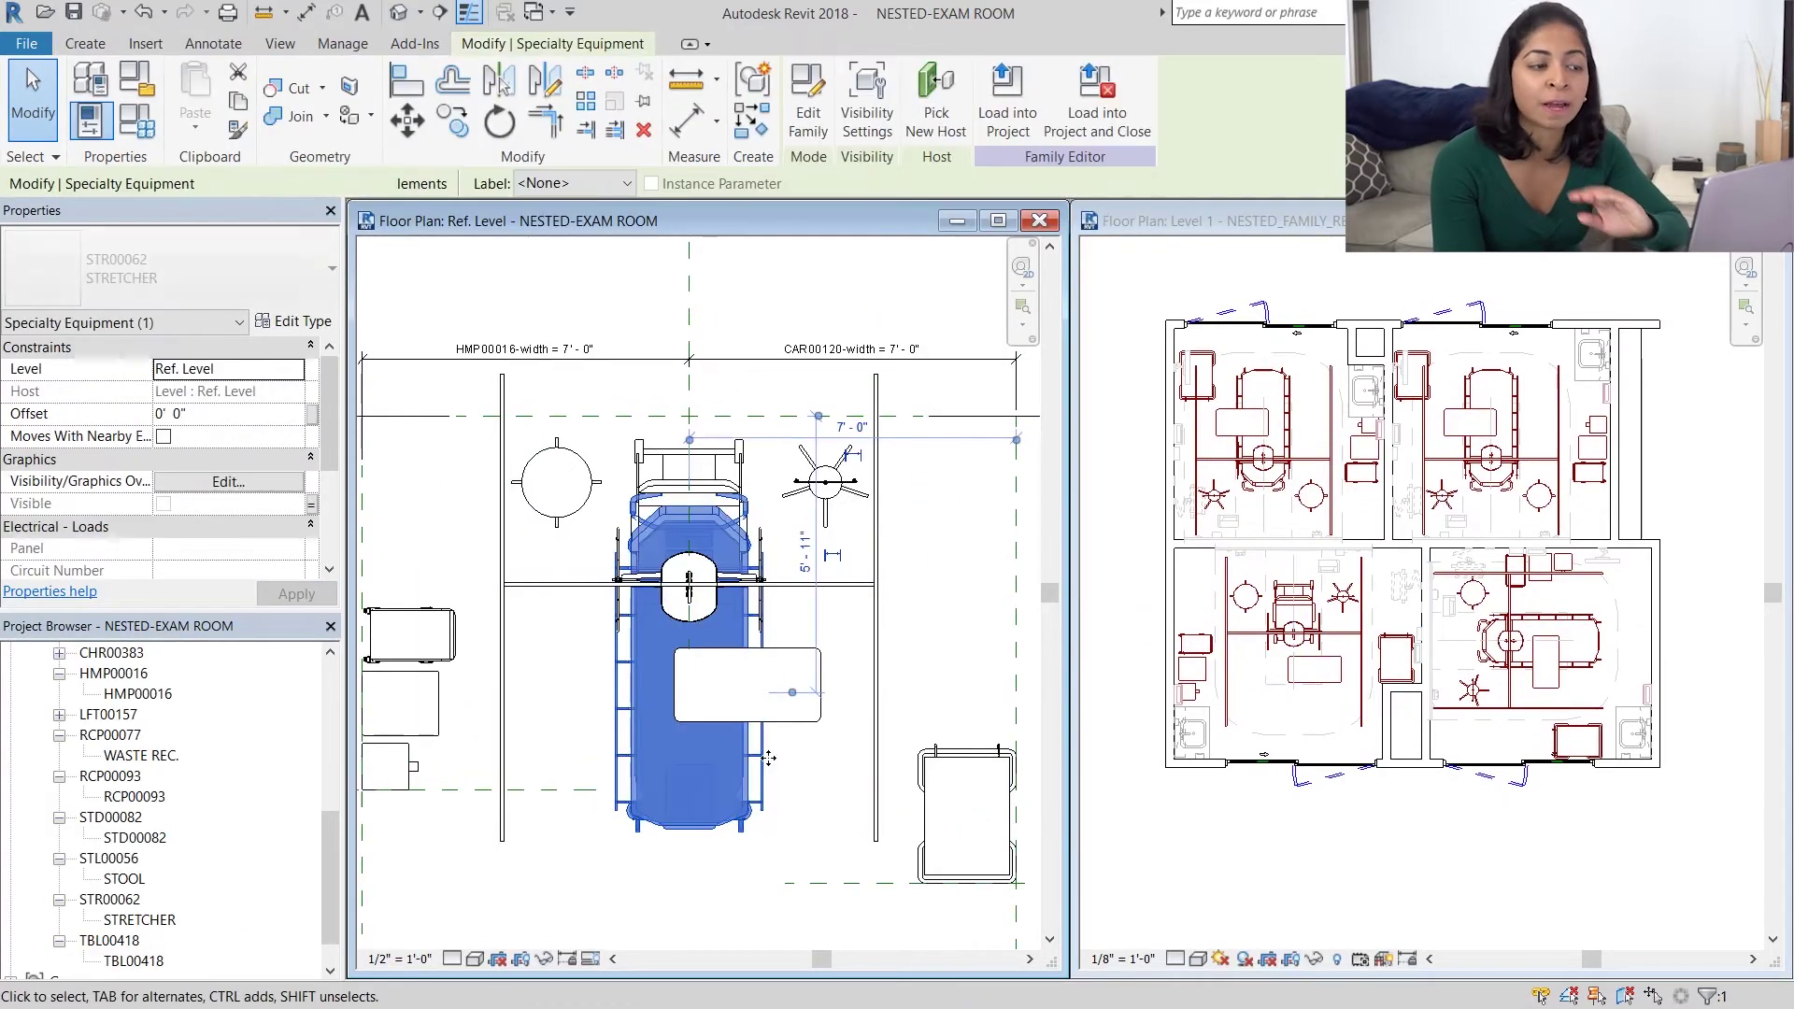
key("Escape")
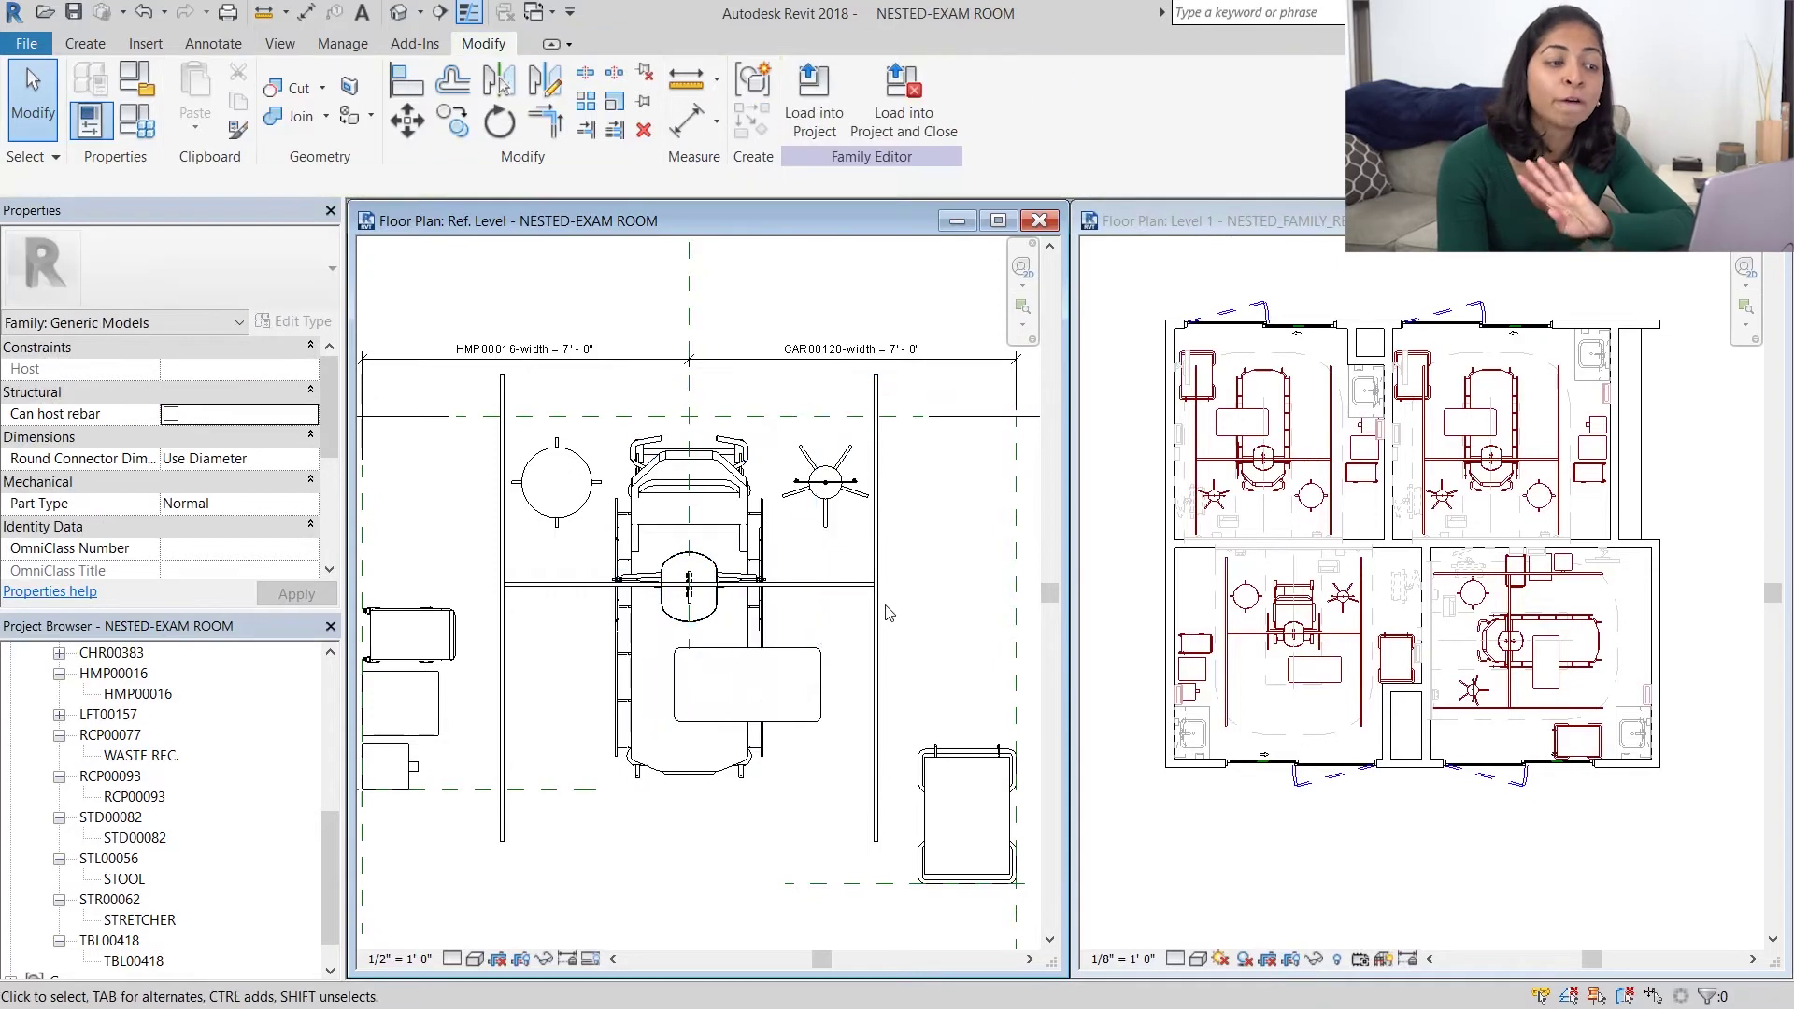
Step: Nudge LFT00157 down slightly with the arrow key
left_click(875, 598)
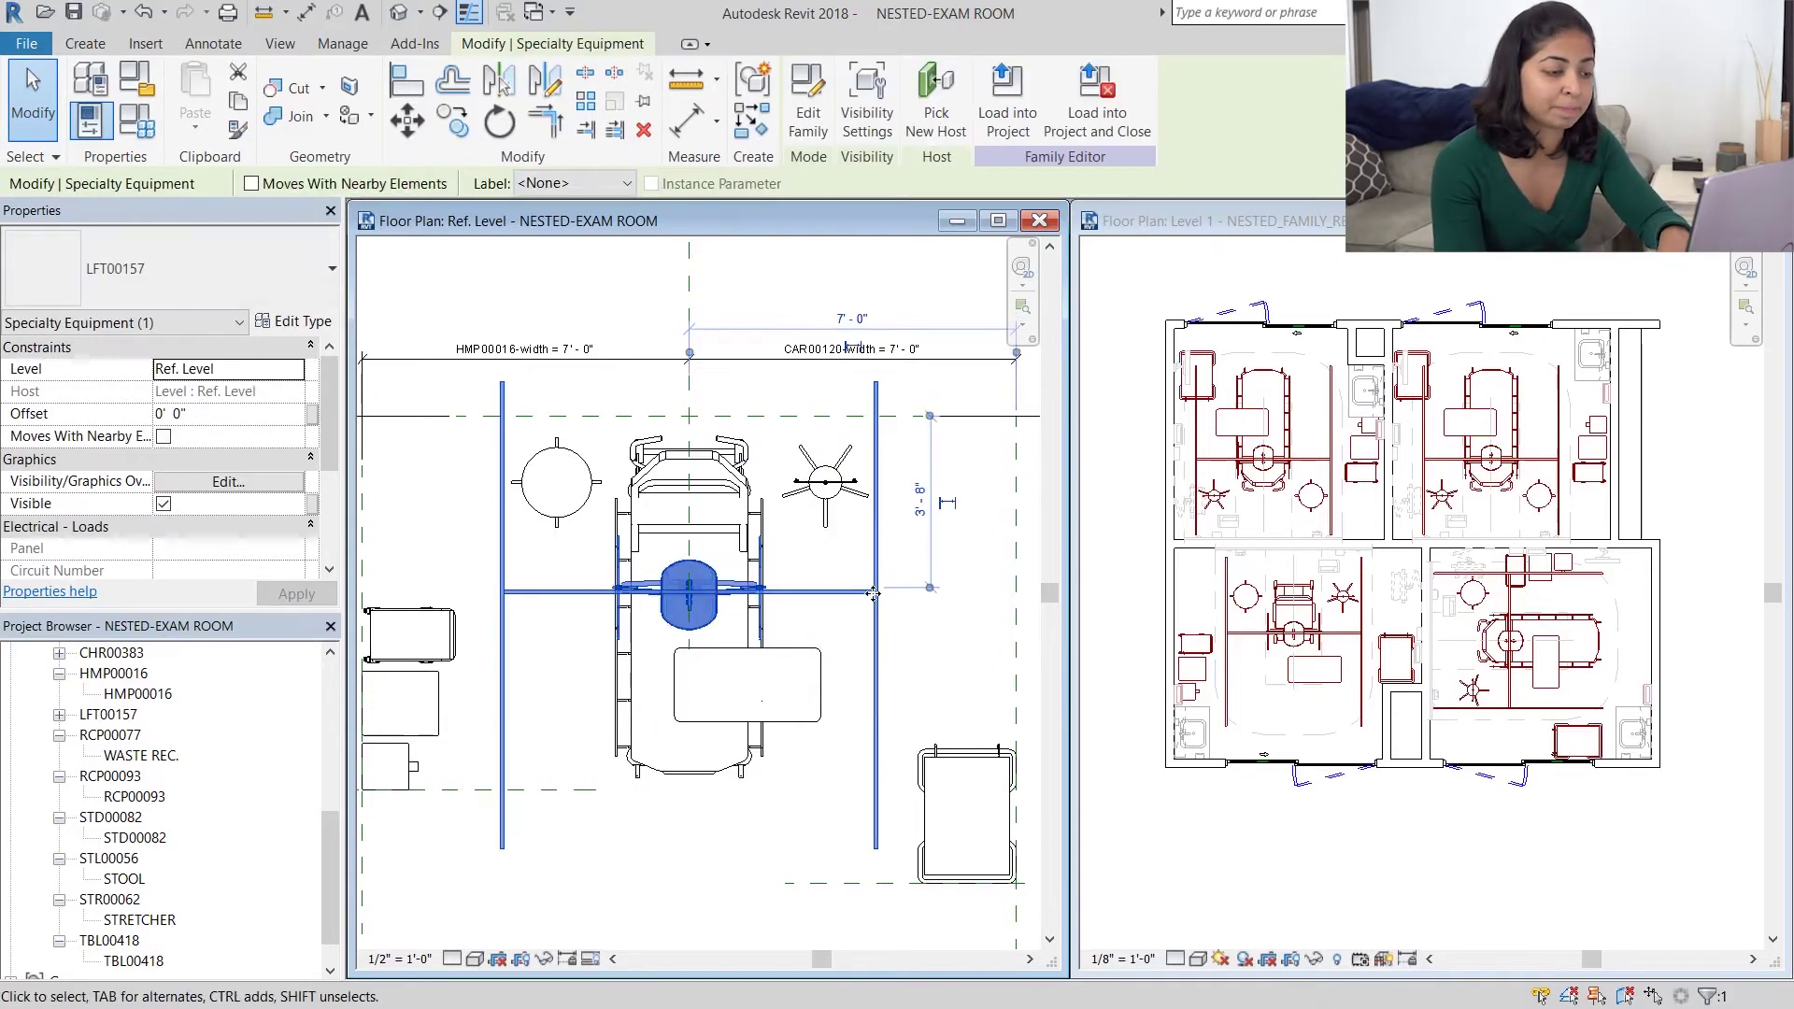
key("Down")
key("Down")
key("Down")
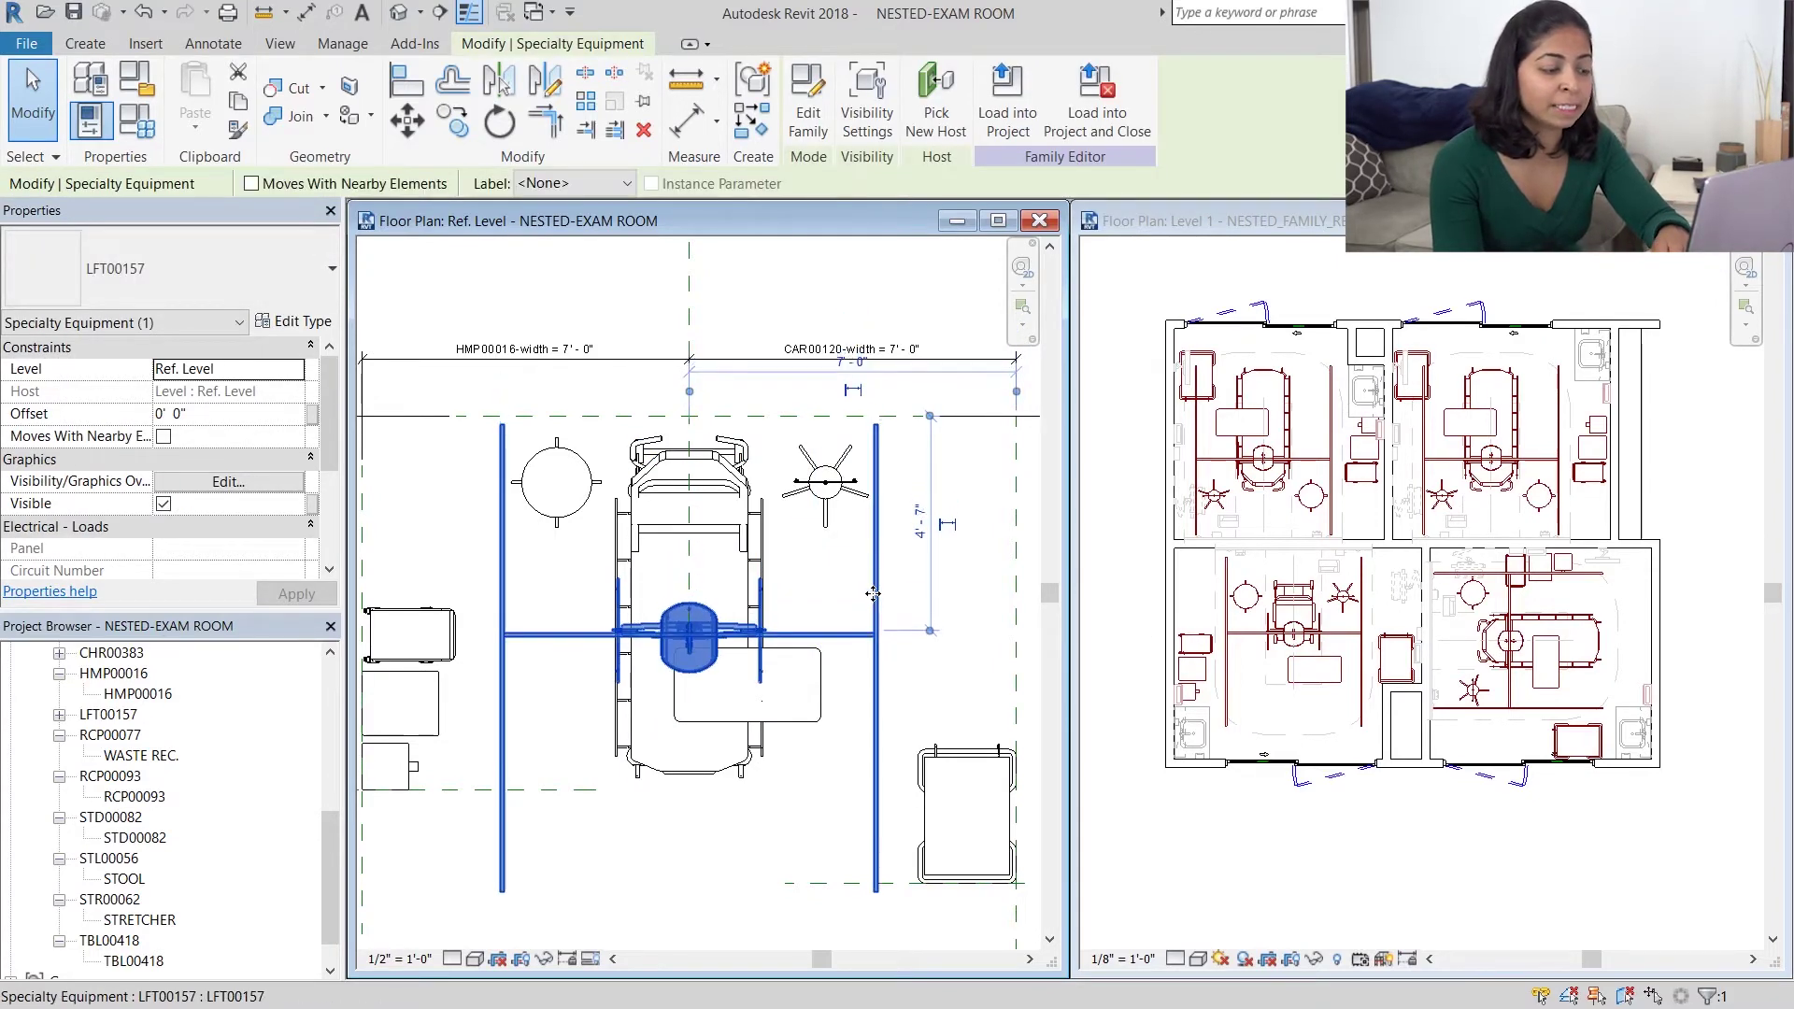
key("Escape")
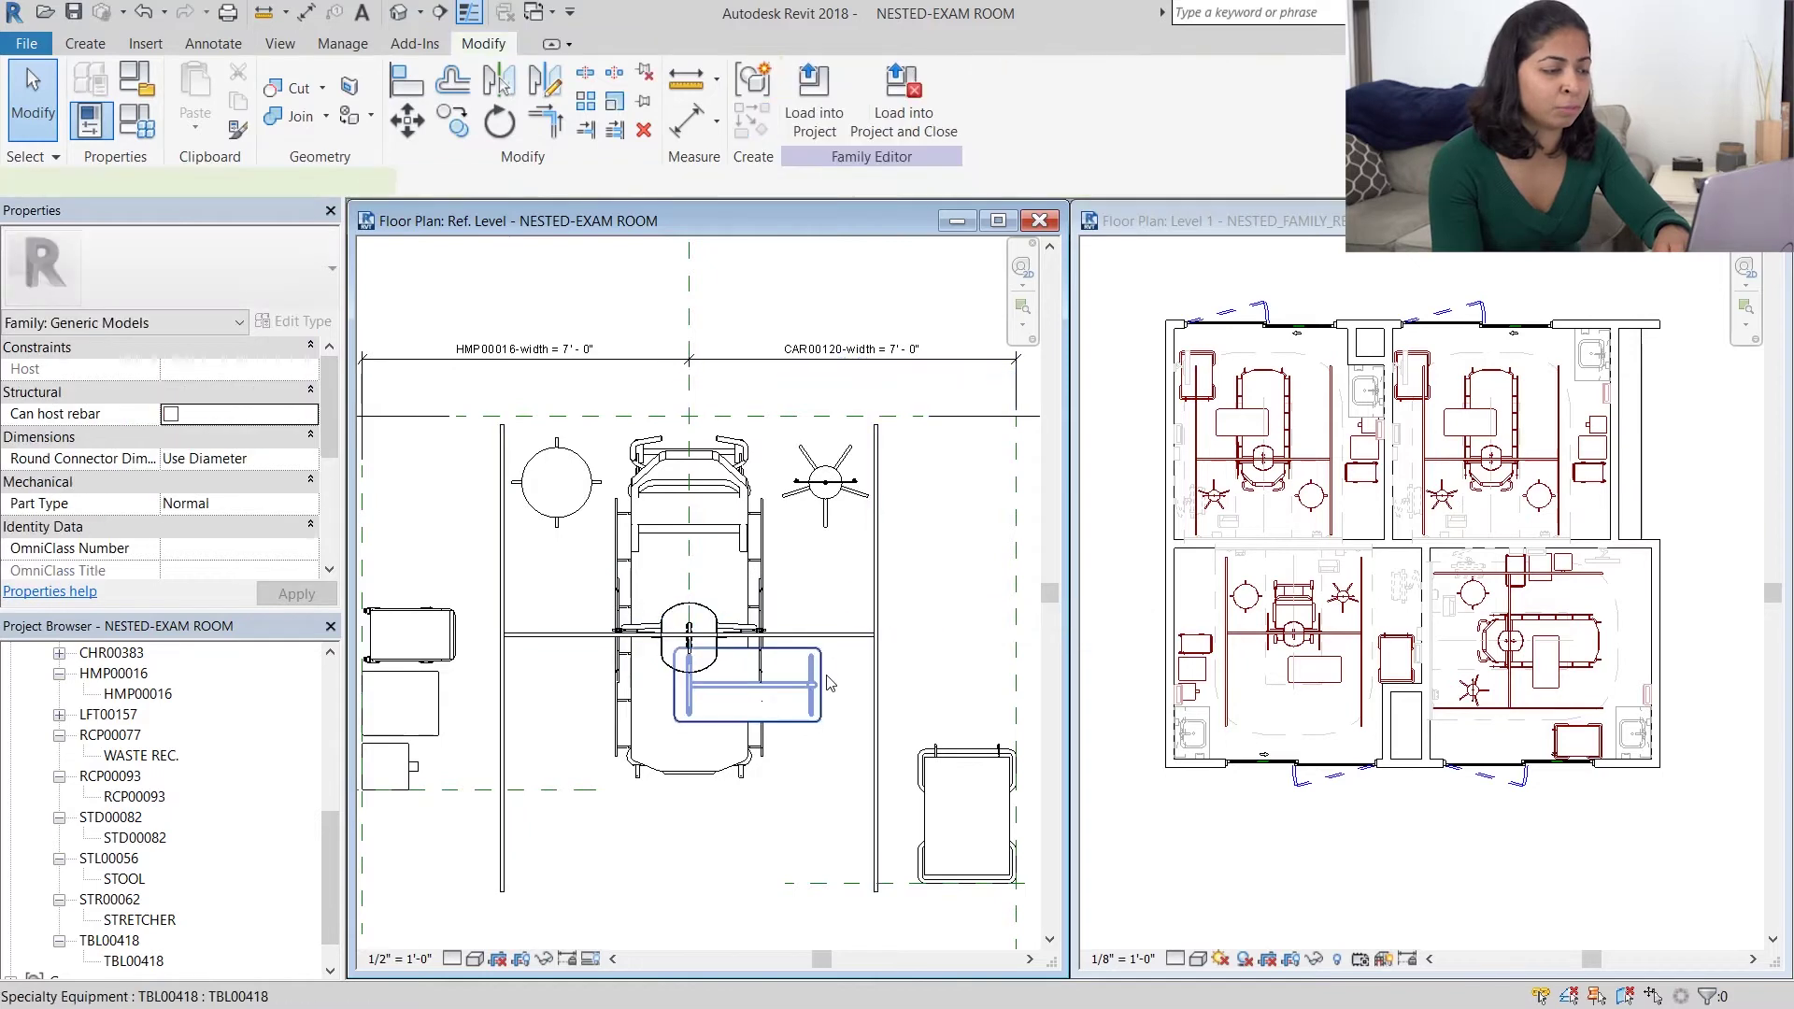
left_click(813, 686)
key("Escape")
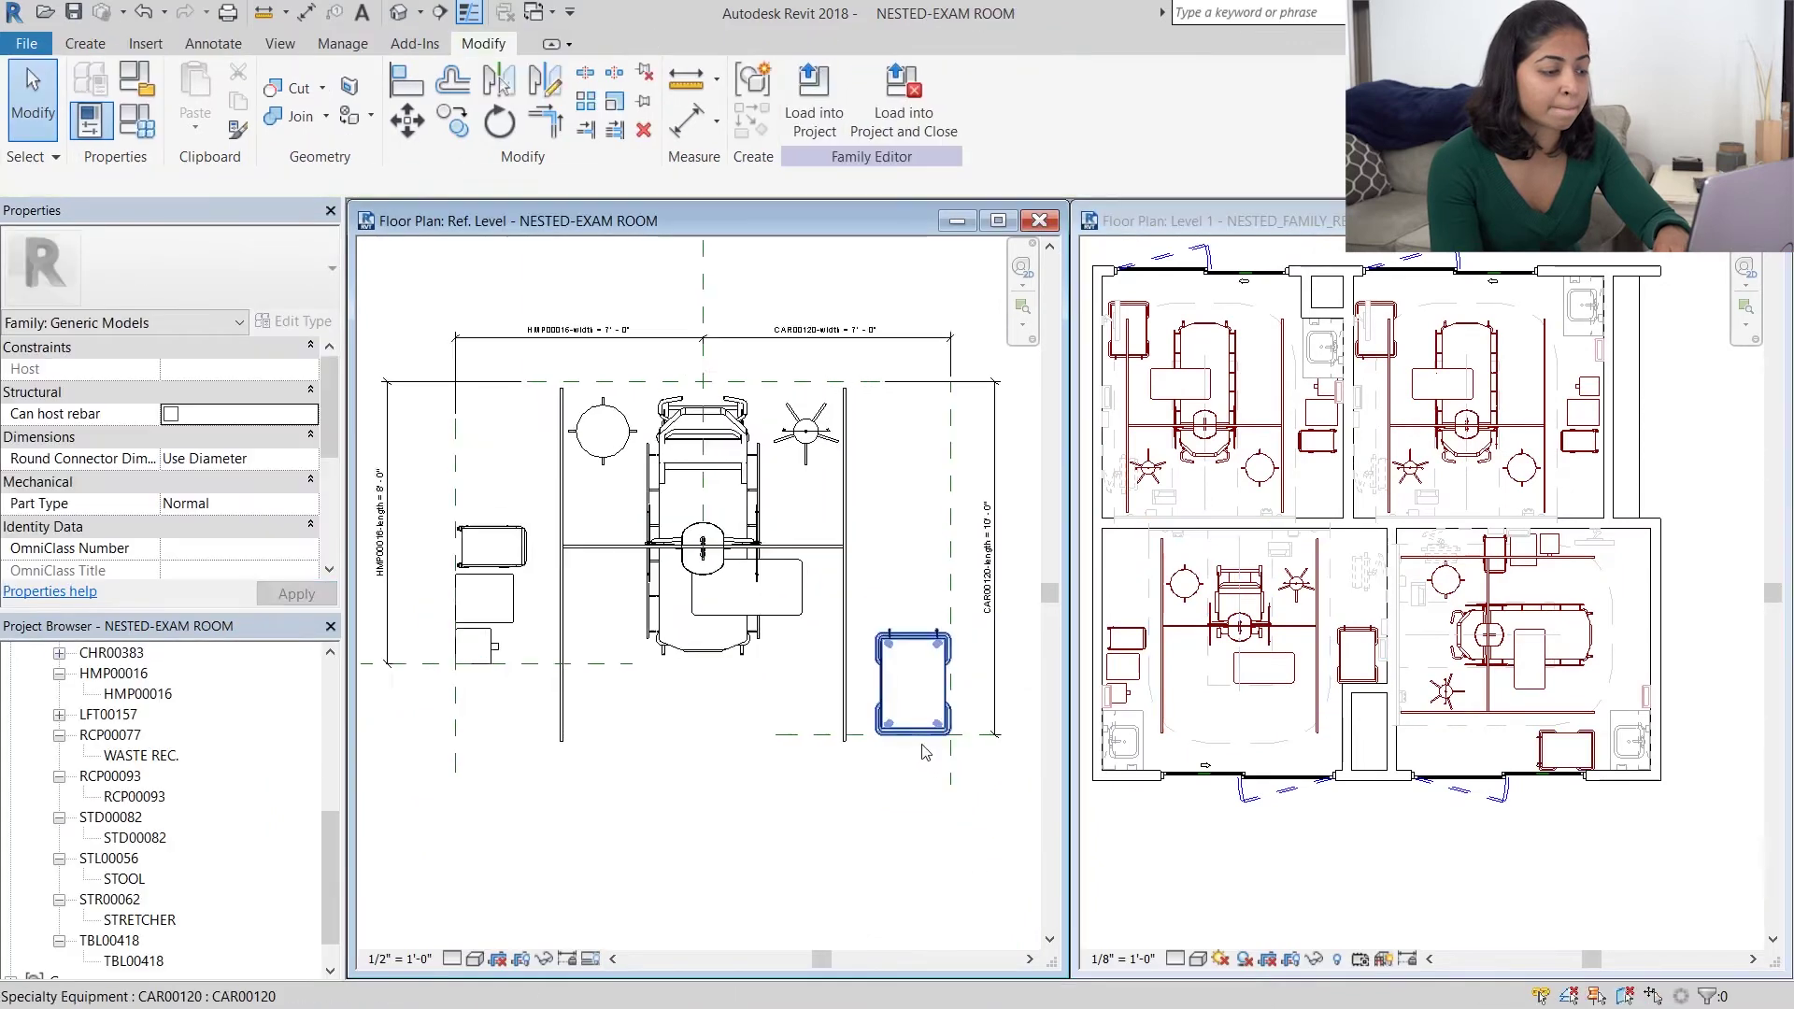
Step: Copy the CAR00120 cart to a spot below the stretcher
scroll(925, 752, "up", 2)
left_click(916, 710)
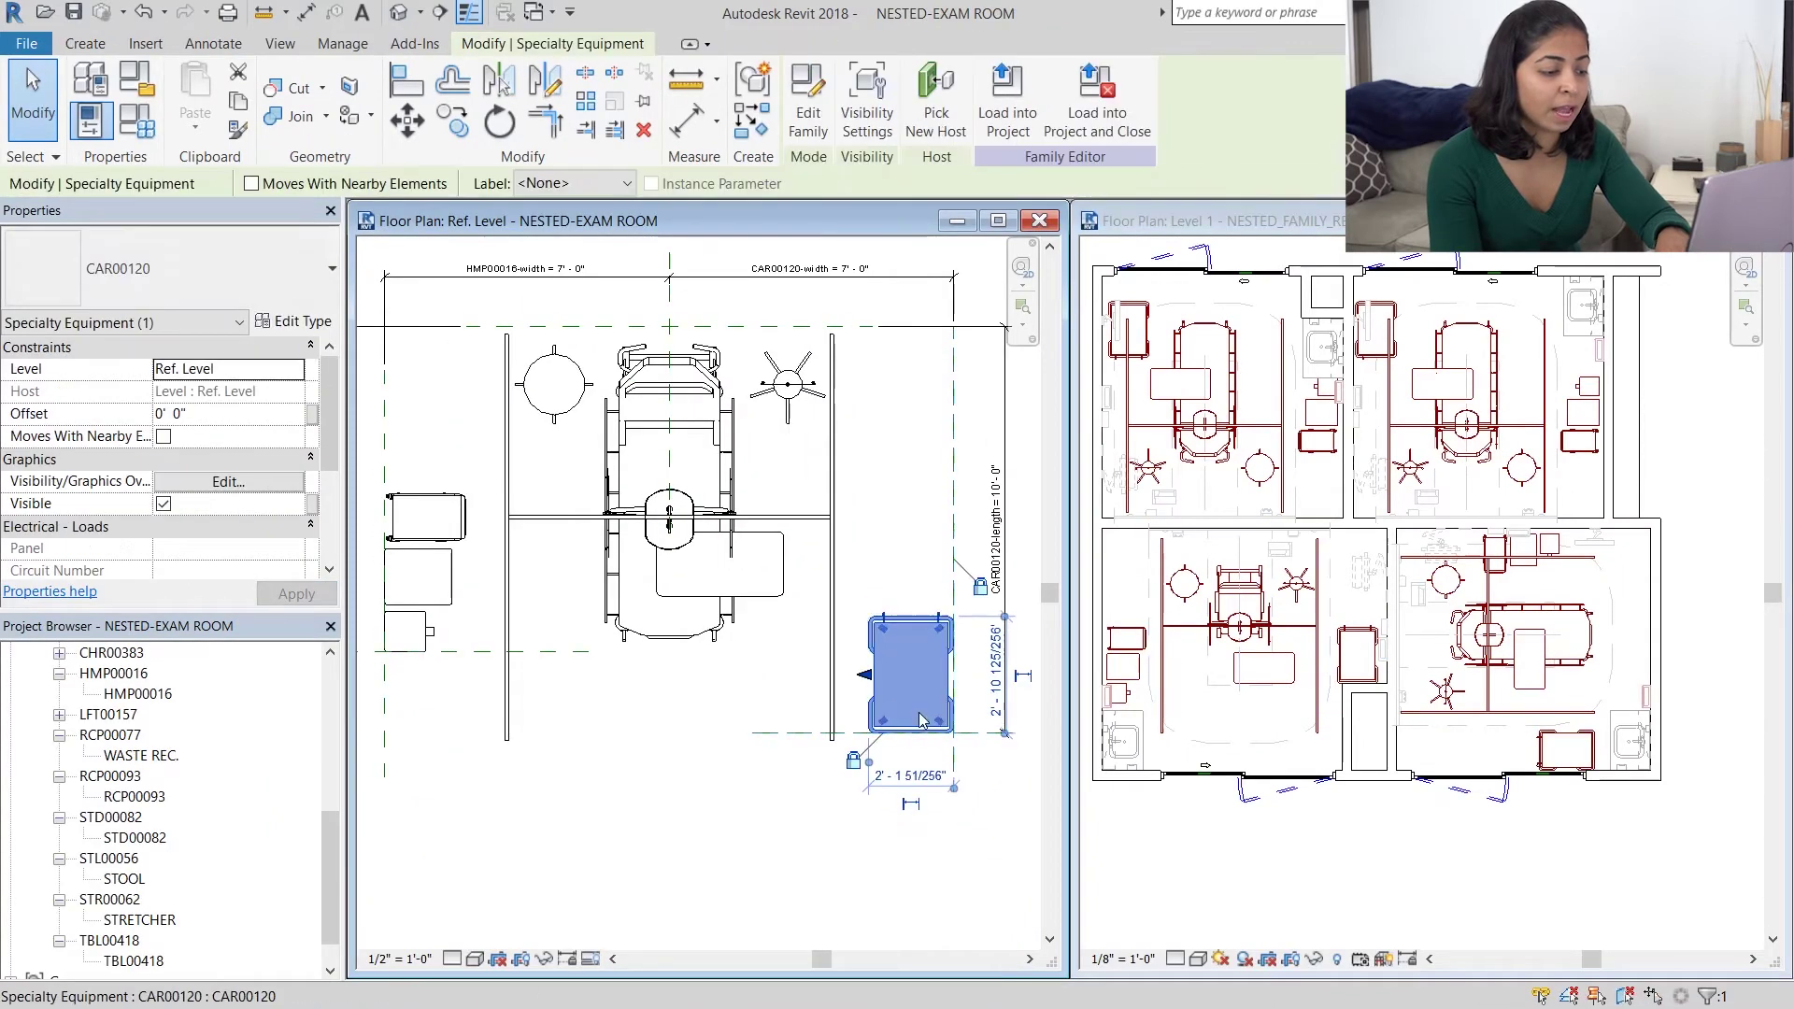
left_click_drag(916, 710, 801, 841)
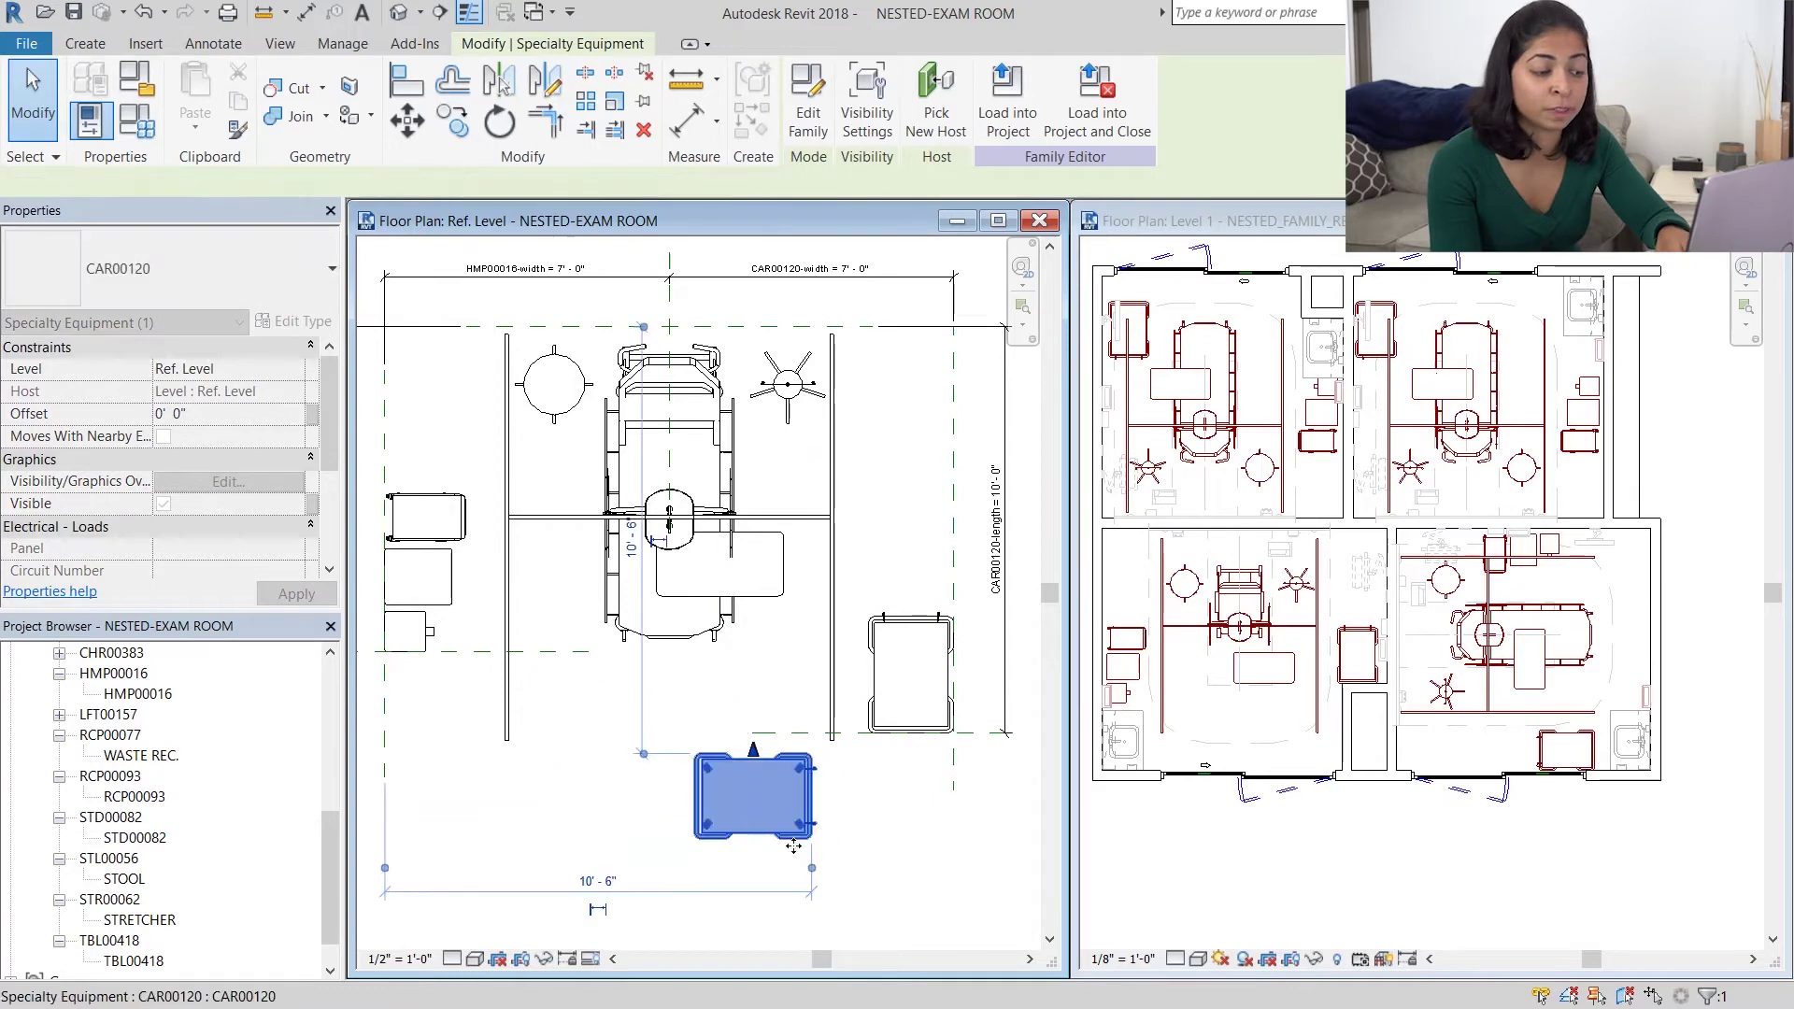
scroll(826, 846, "down", 2)
left_click(652, 801)
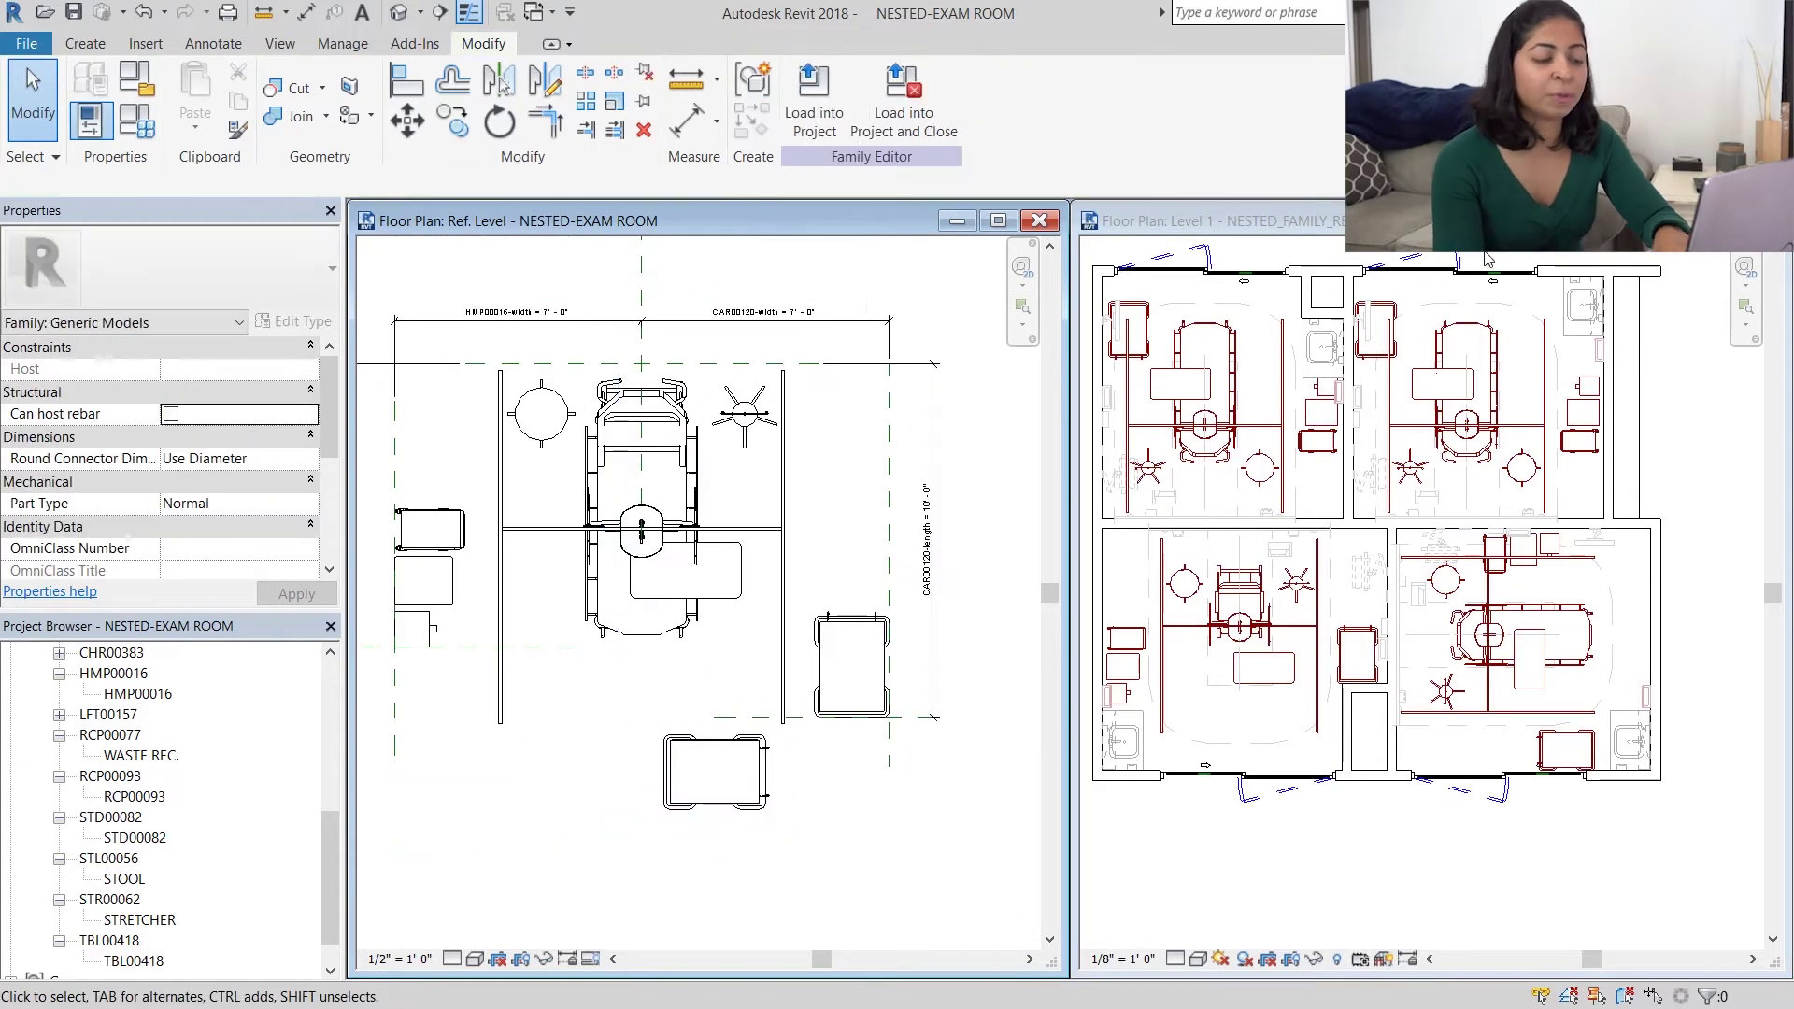
Step: Draw a horizontal reference plane below and a vertical one beside the lower cart
left_click(999, 221)
scroll(962, 650, "up", 3)
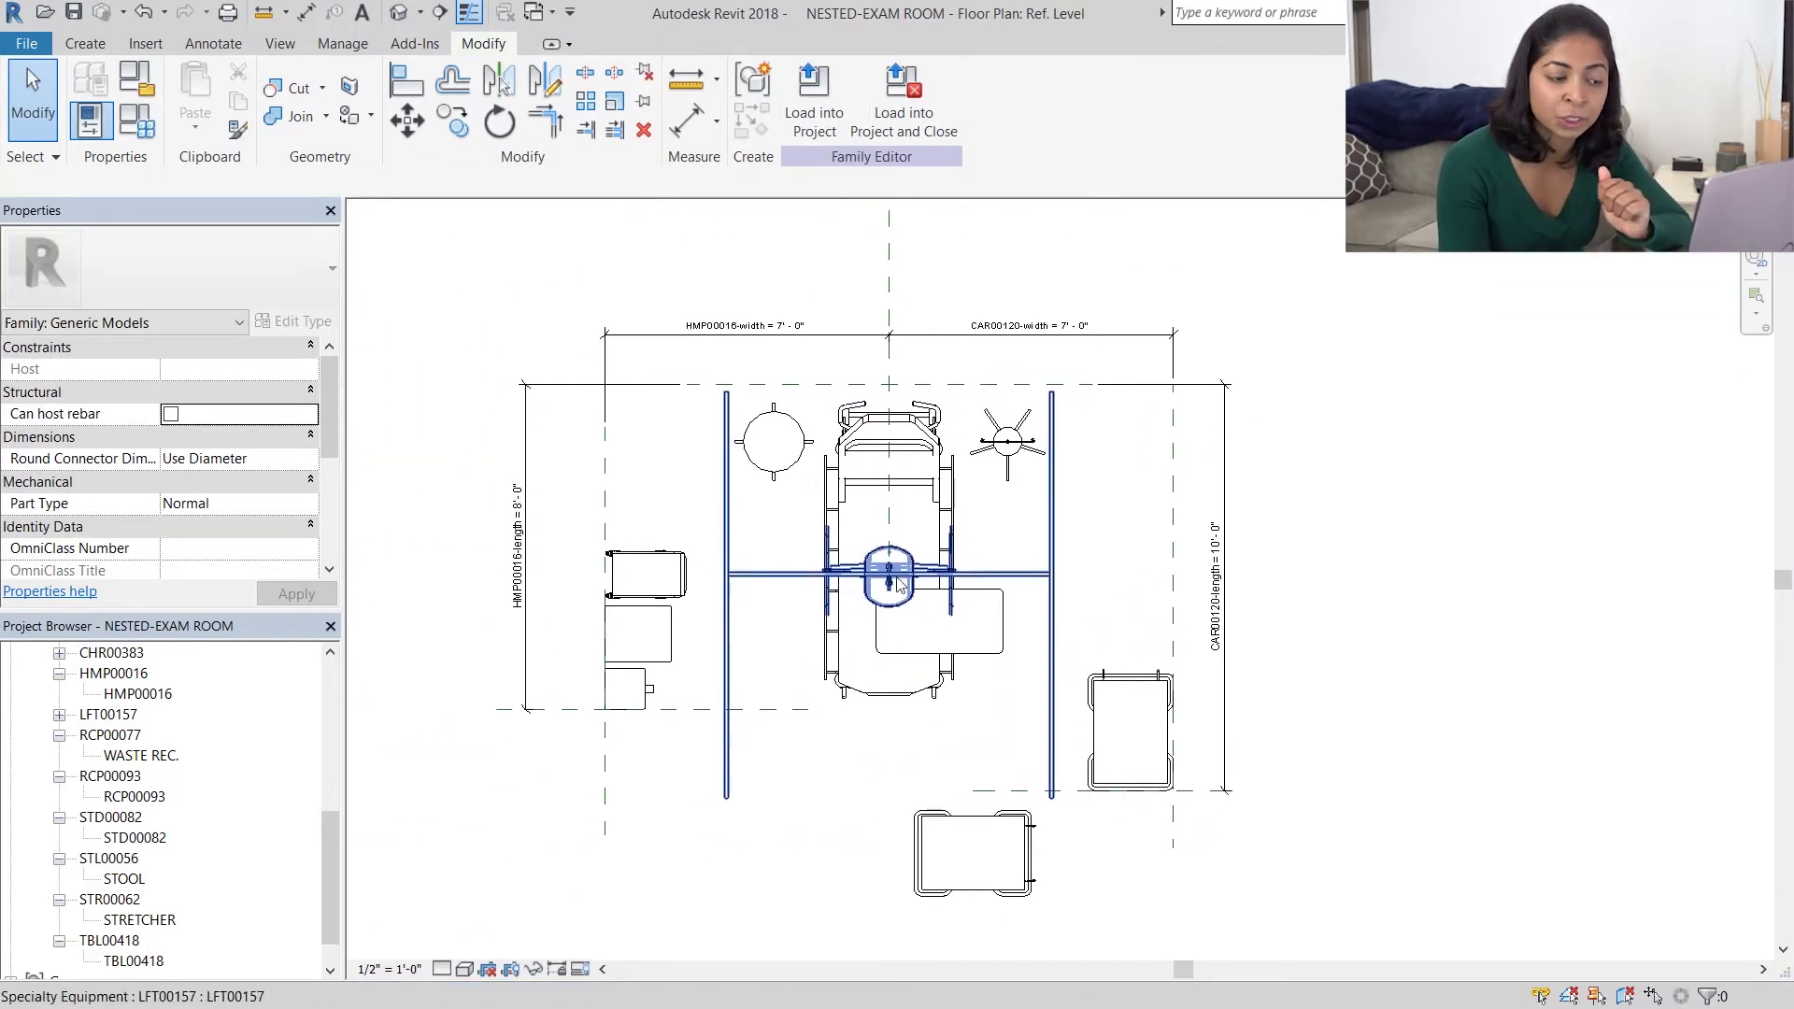
left_click(1010, 785)
left_click(520, 220)
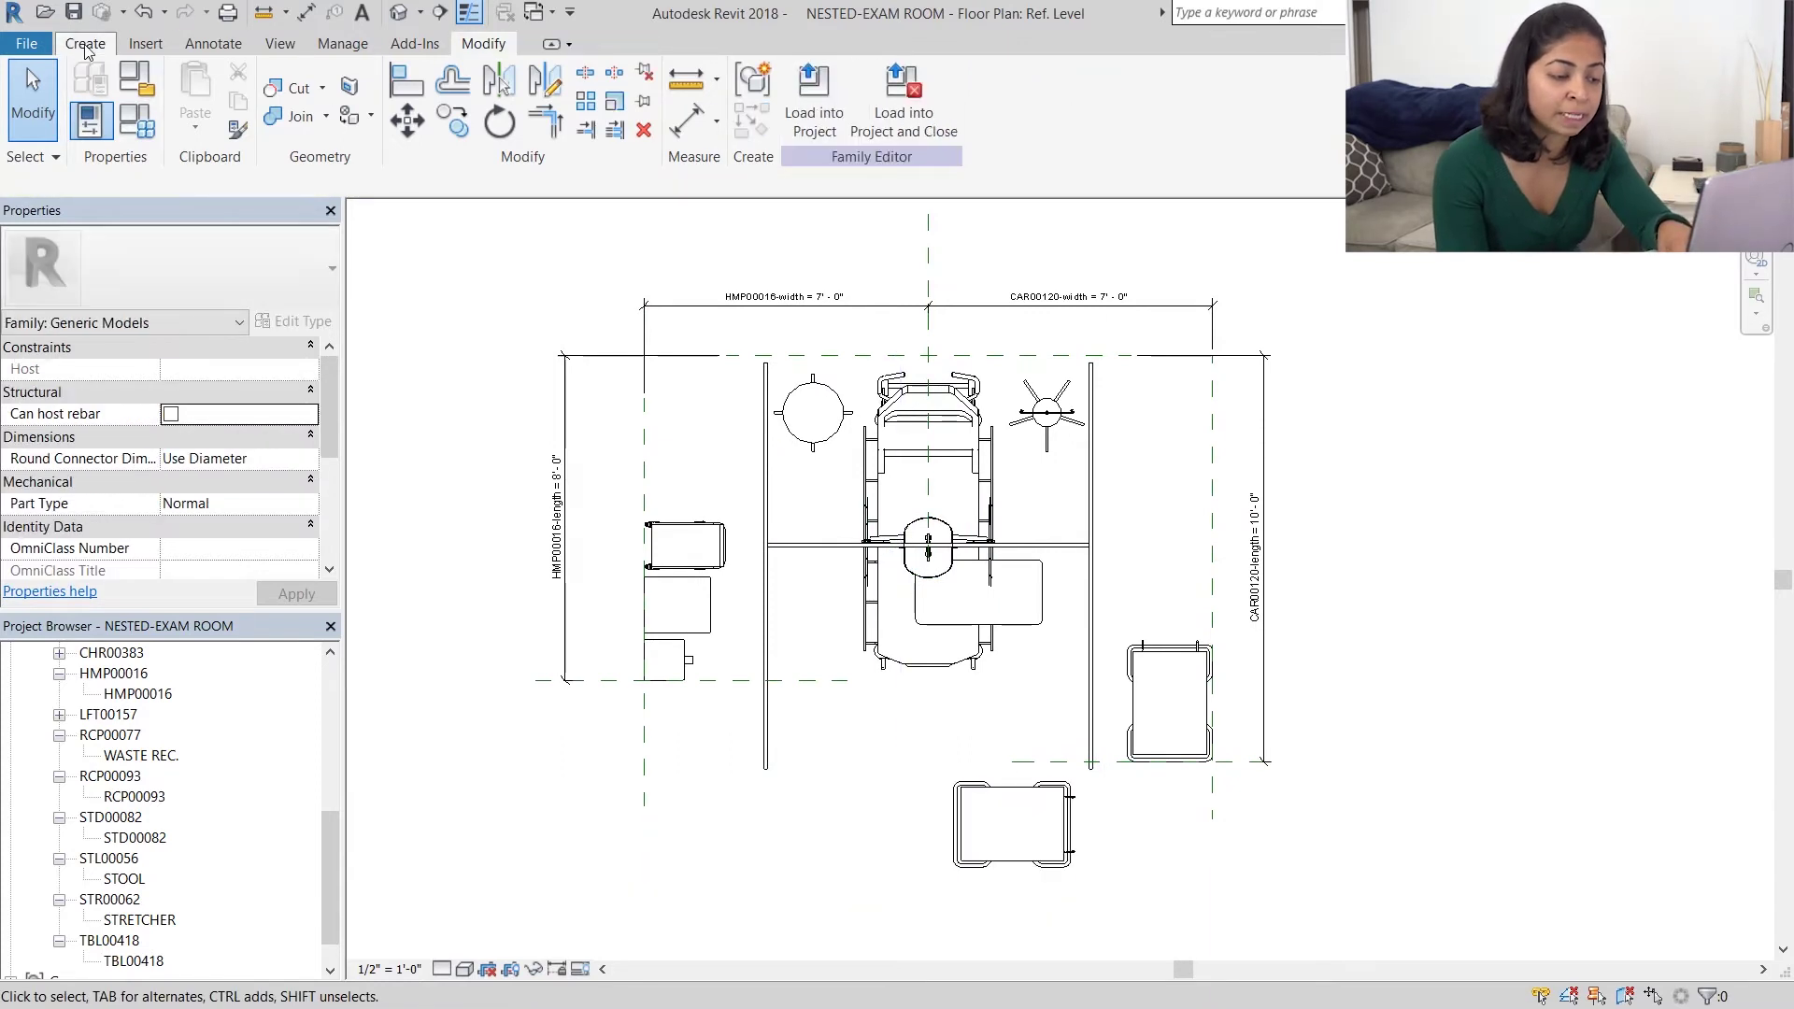
left_click(86, 43)
left_click(1325, 89)
left_click(906, 873)
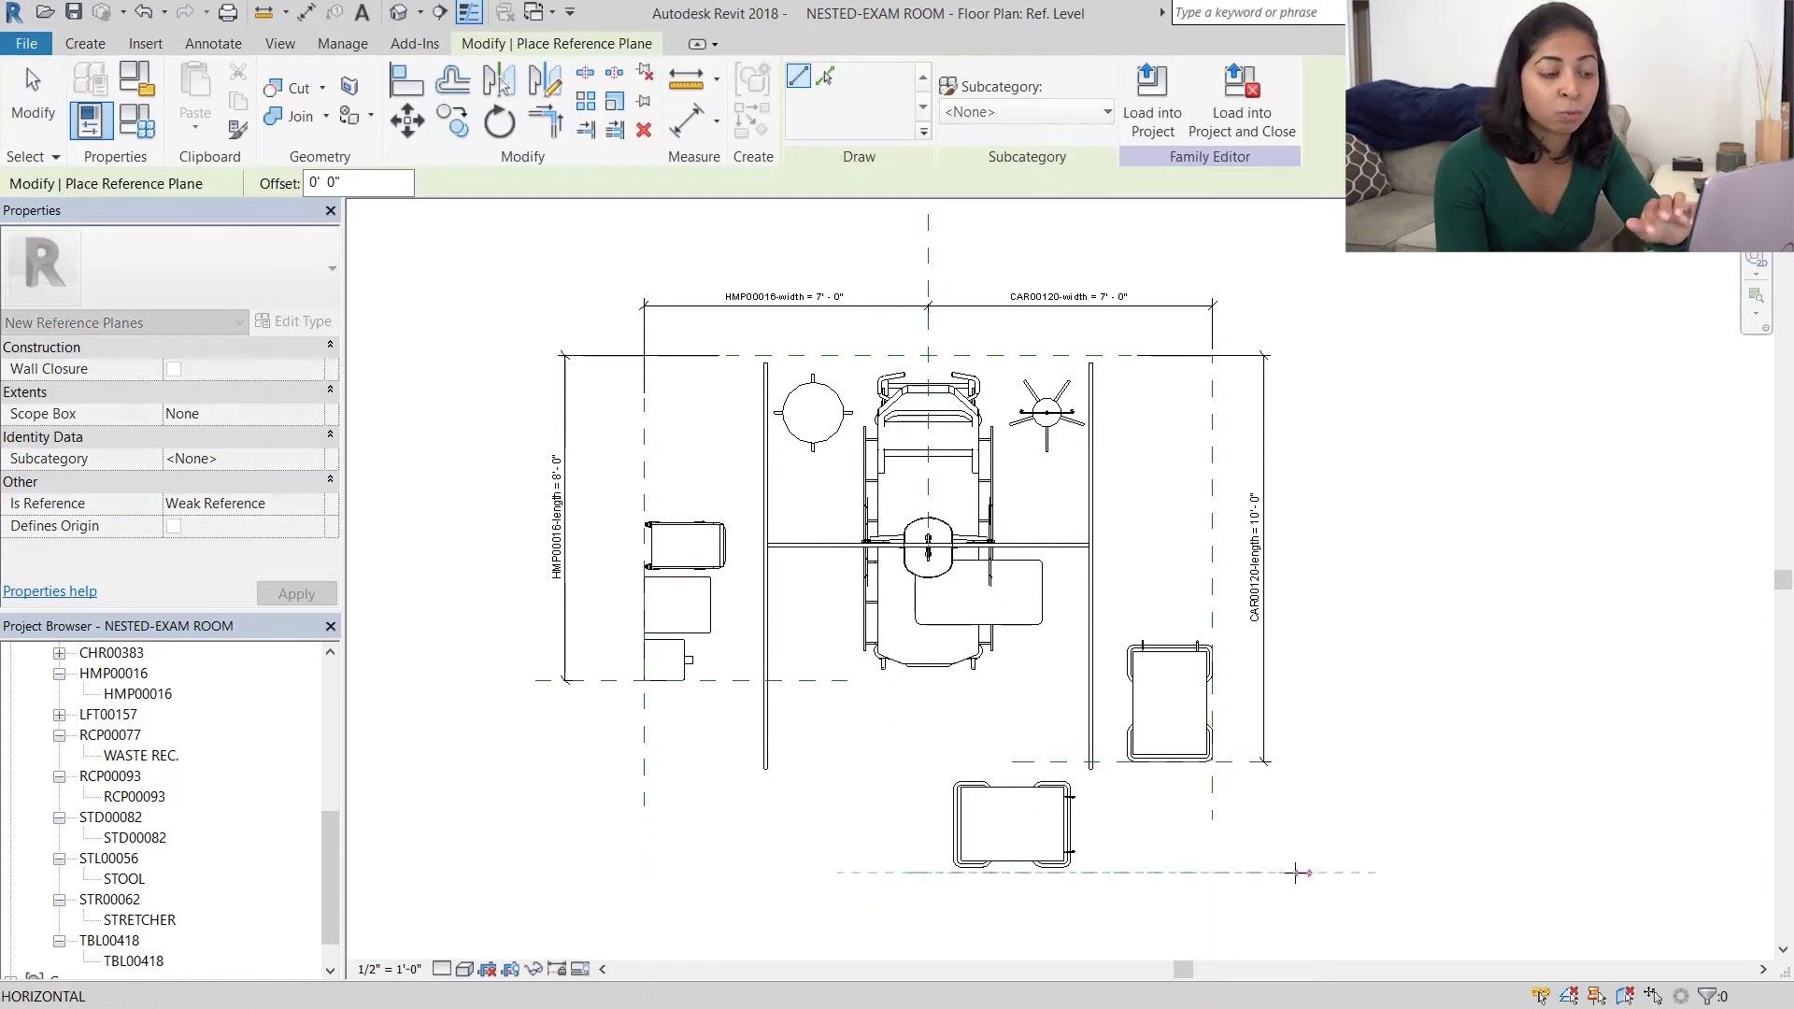
left_click(1090, 740)
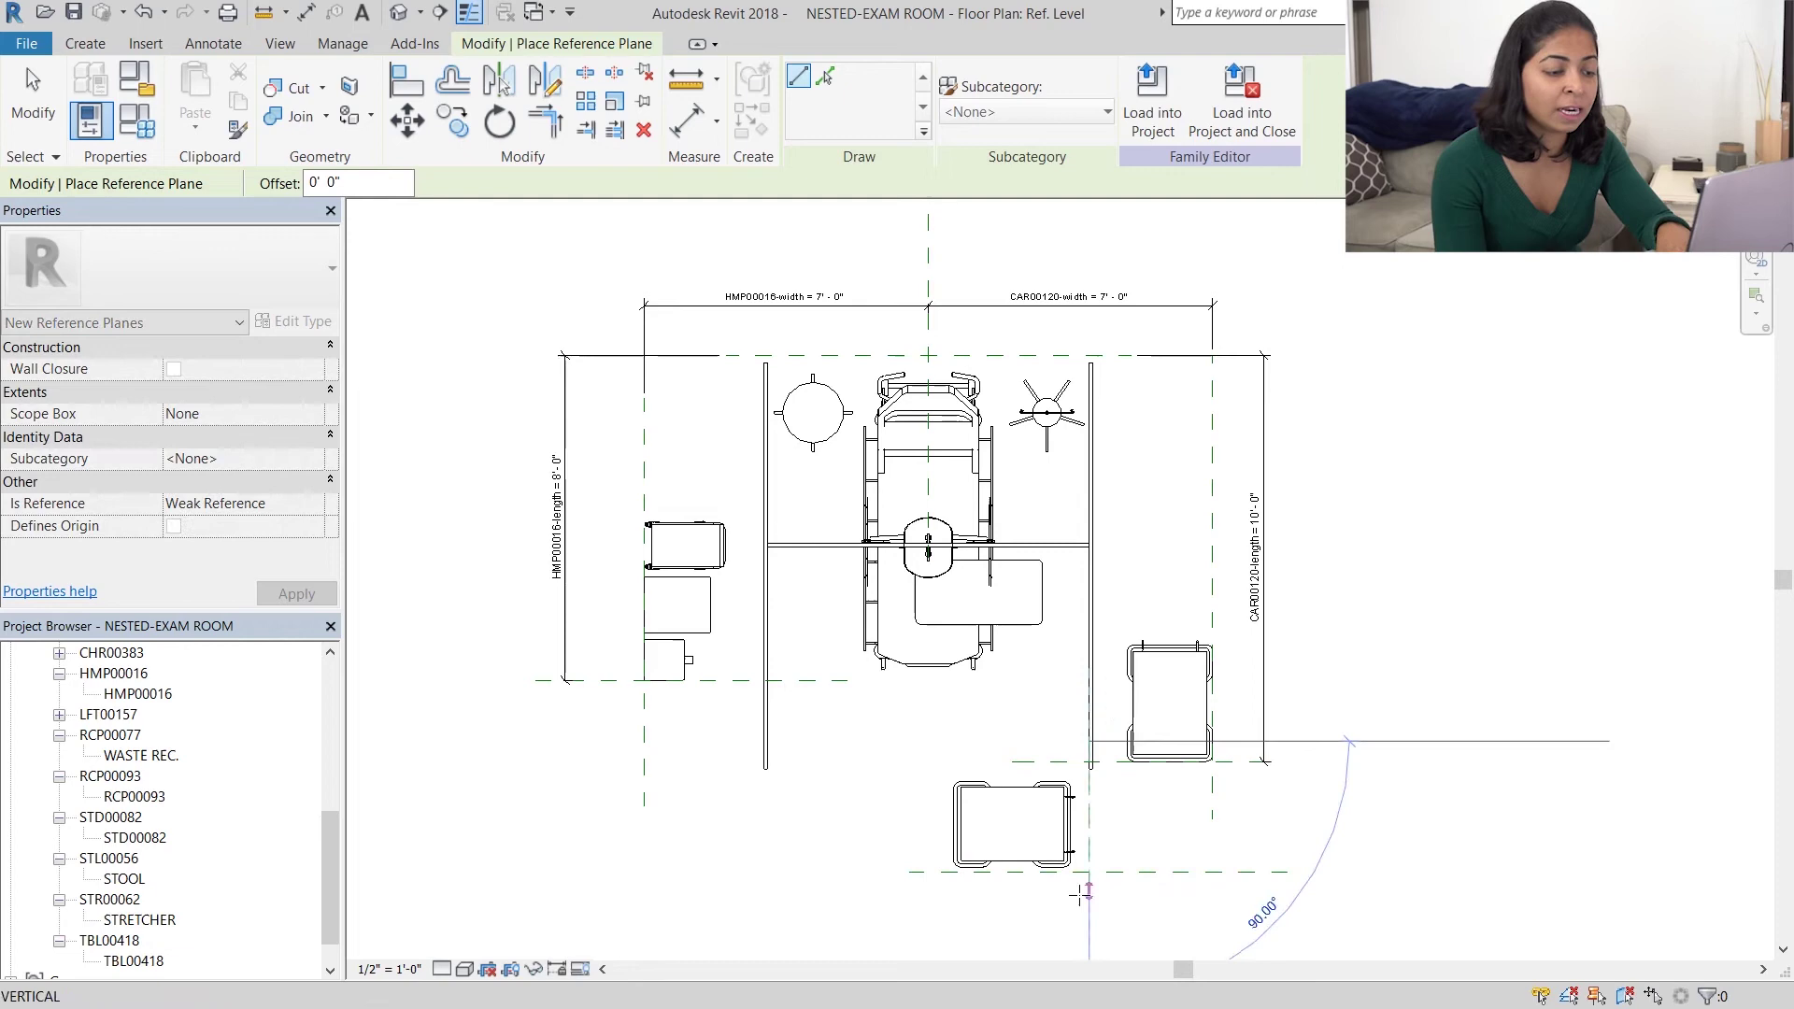
left_click(1090, 904)
key("Escape")
key("Escape")
scroll(1096, 833, "up", 3)
left_click(1084, 832)
left_click_drag(1084, 832, 1063, 835)
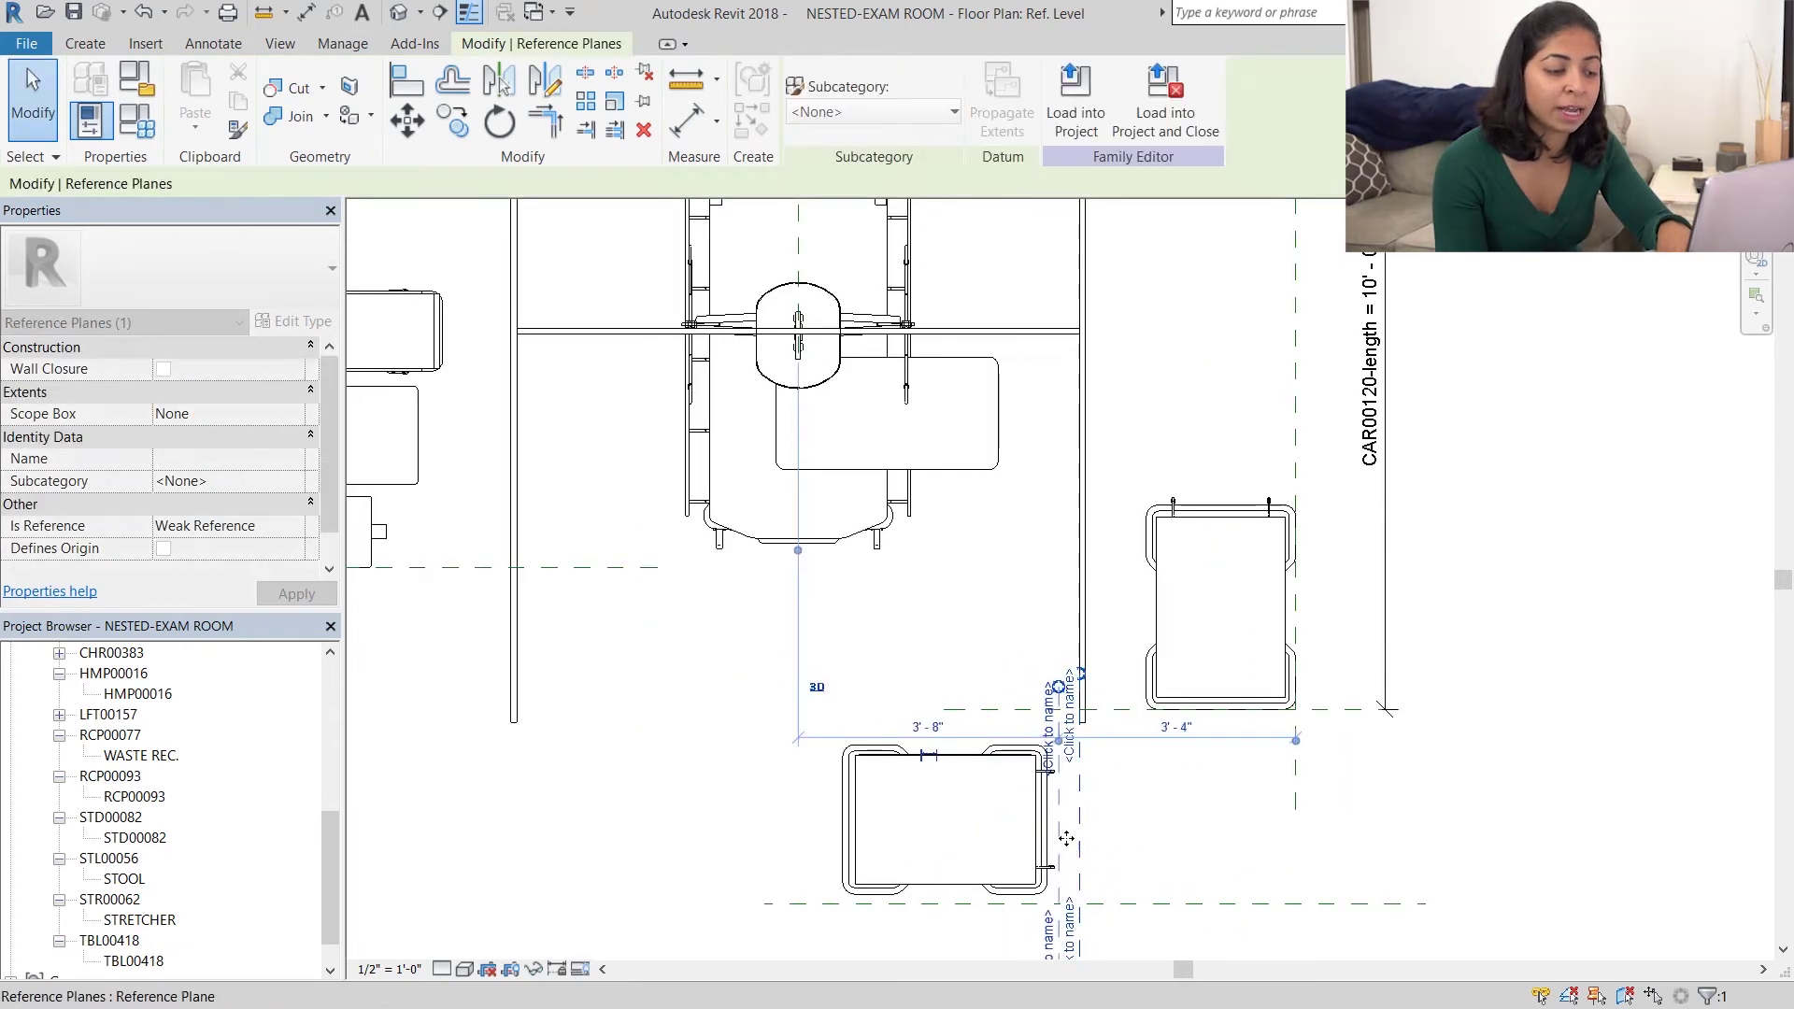
Step: Align the cart's right and bottom edges to the new reference planes
key("a")
key("l")
scroll(1053, 855, "up", 3)
left_click(1064, 820)
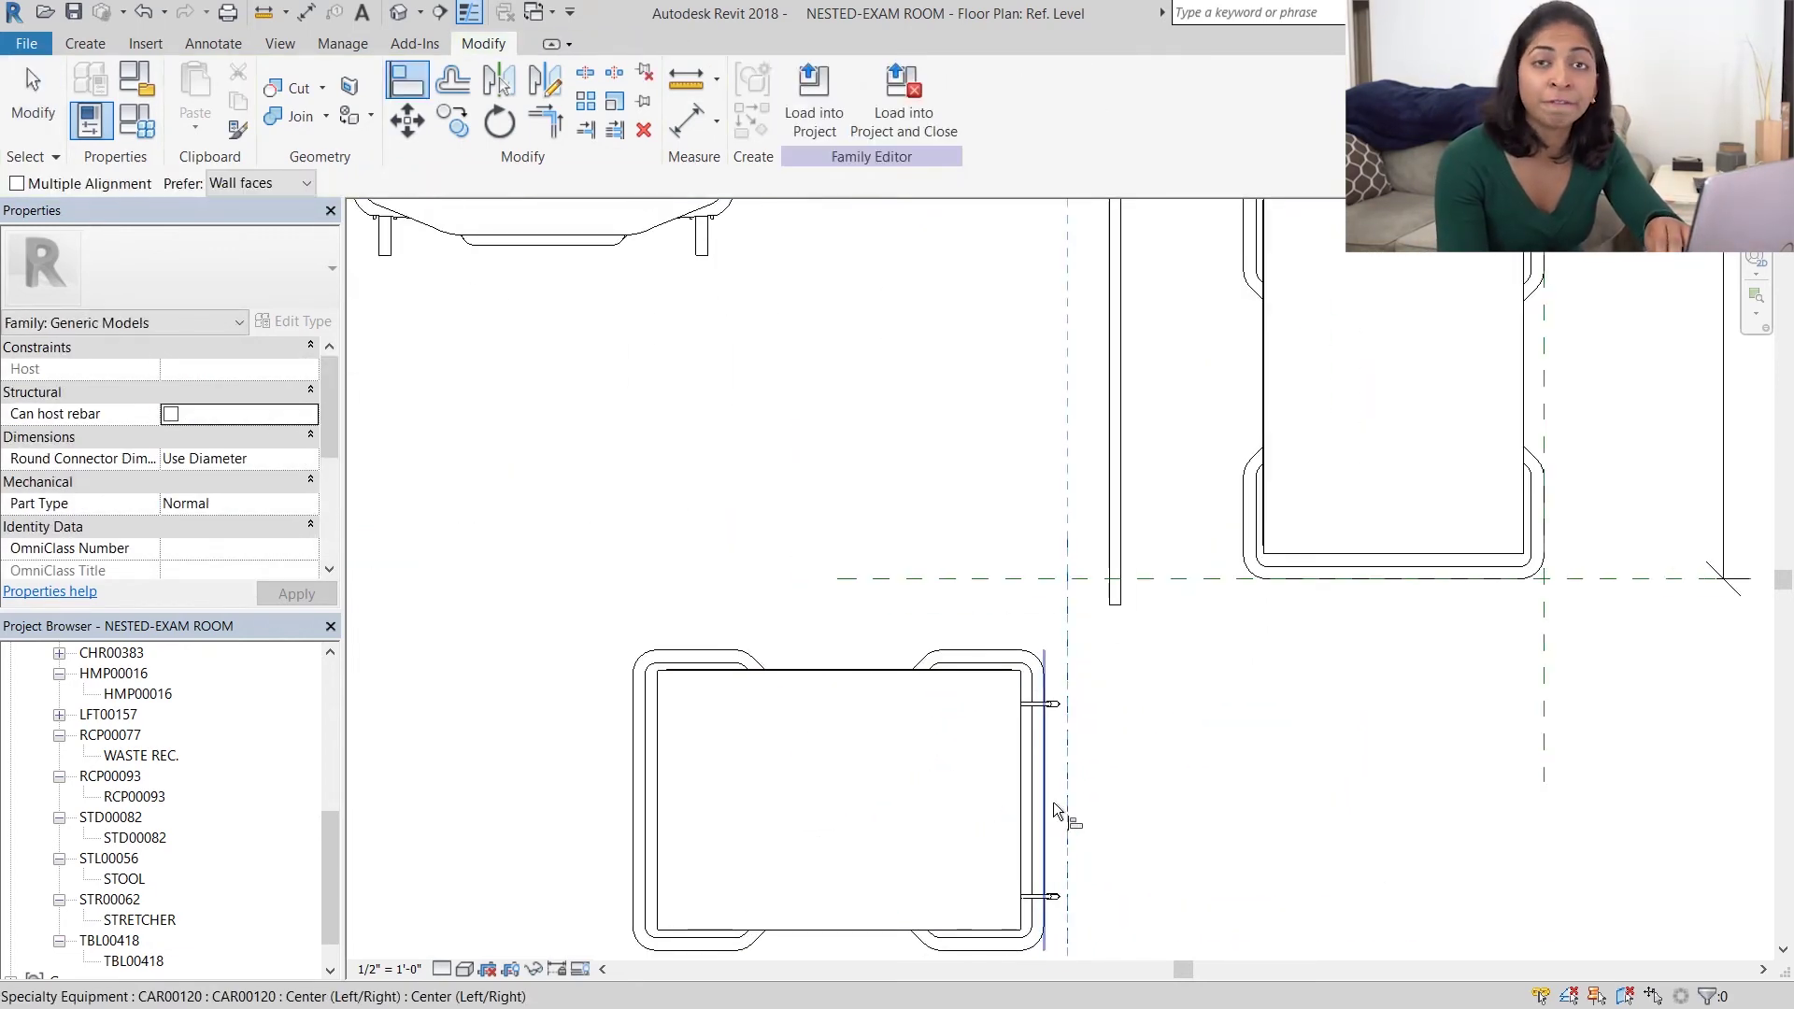
left_click(1063, 814)
scroll(1154, 692, "down", 3)
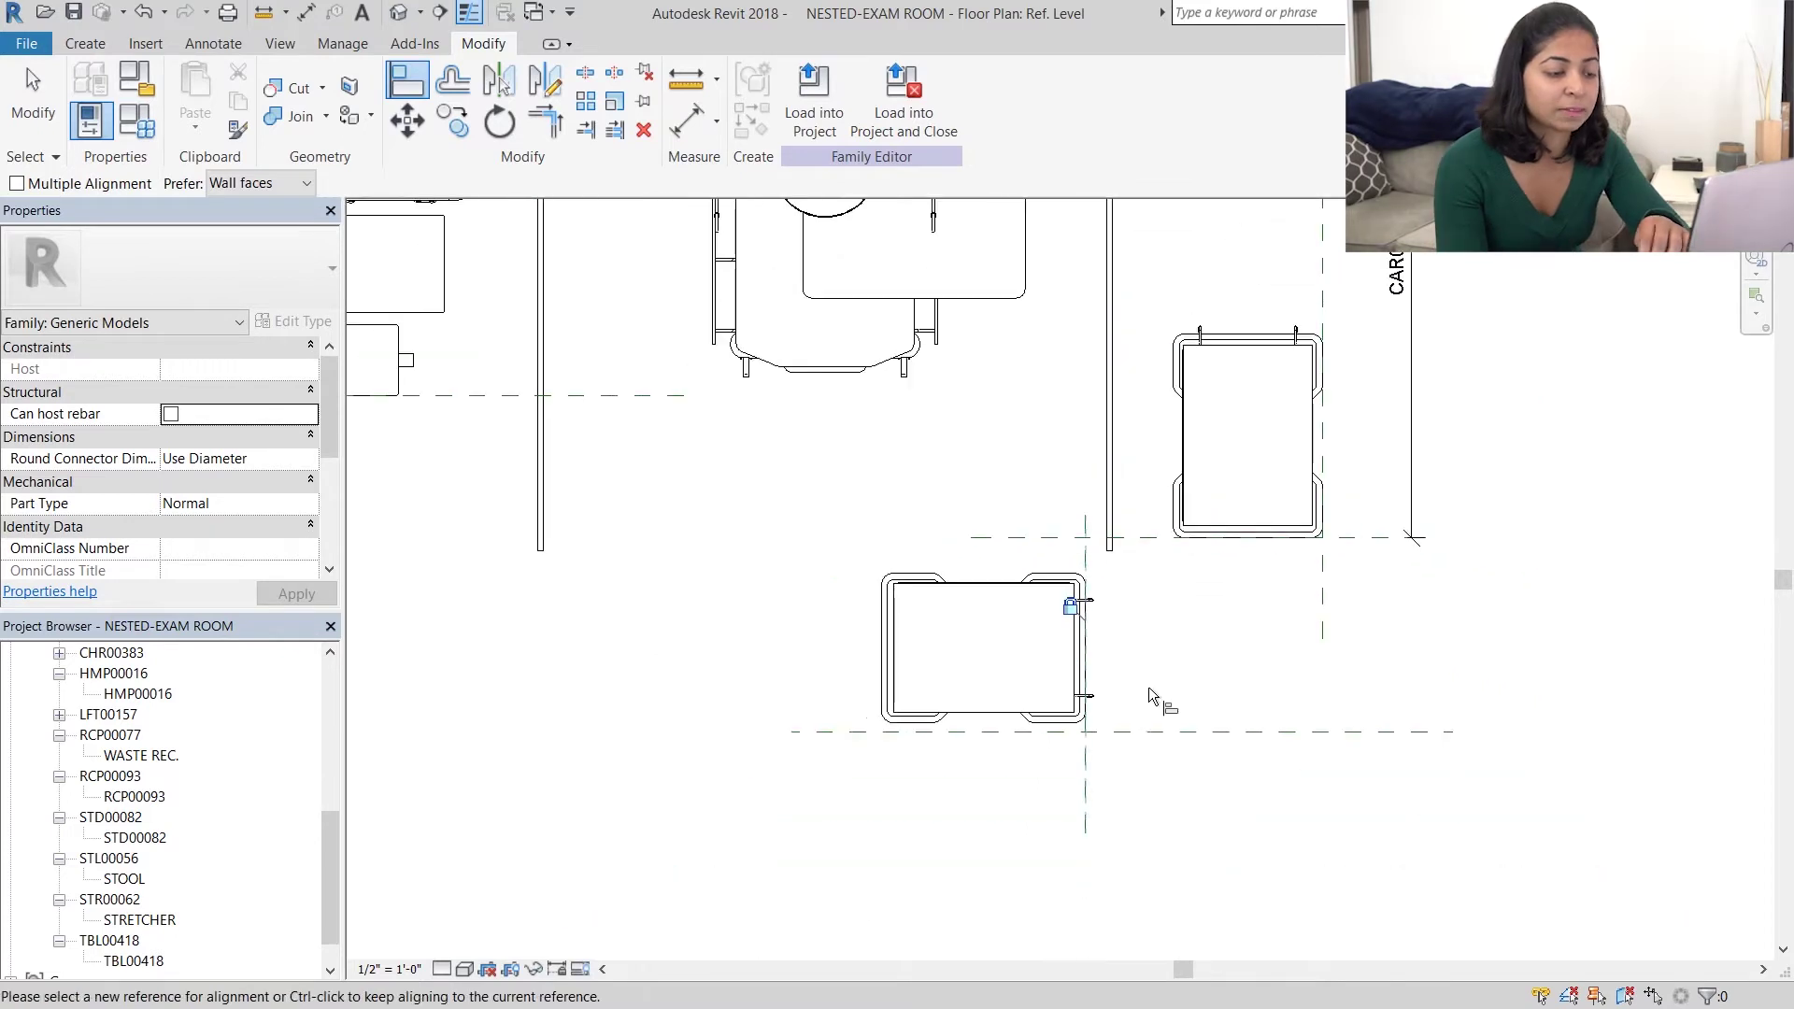
left_click(1055, 732)
scroll(1051, 729, "up", 2)
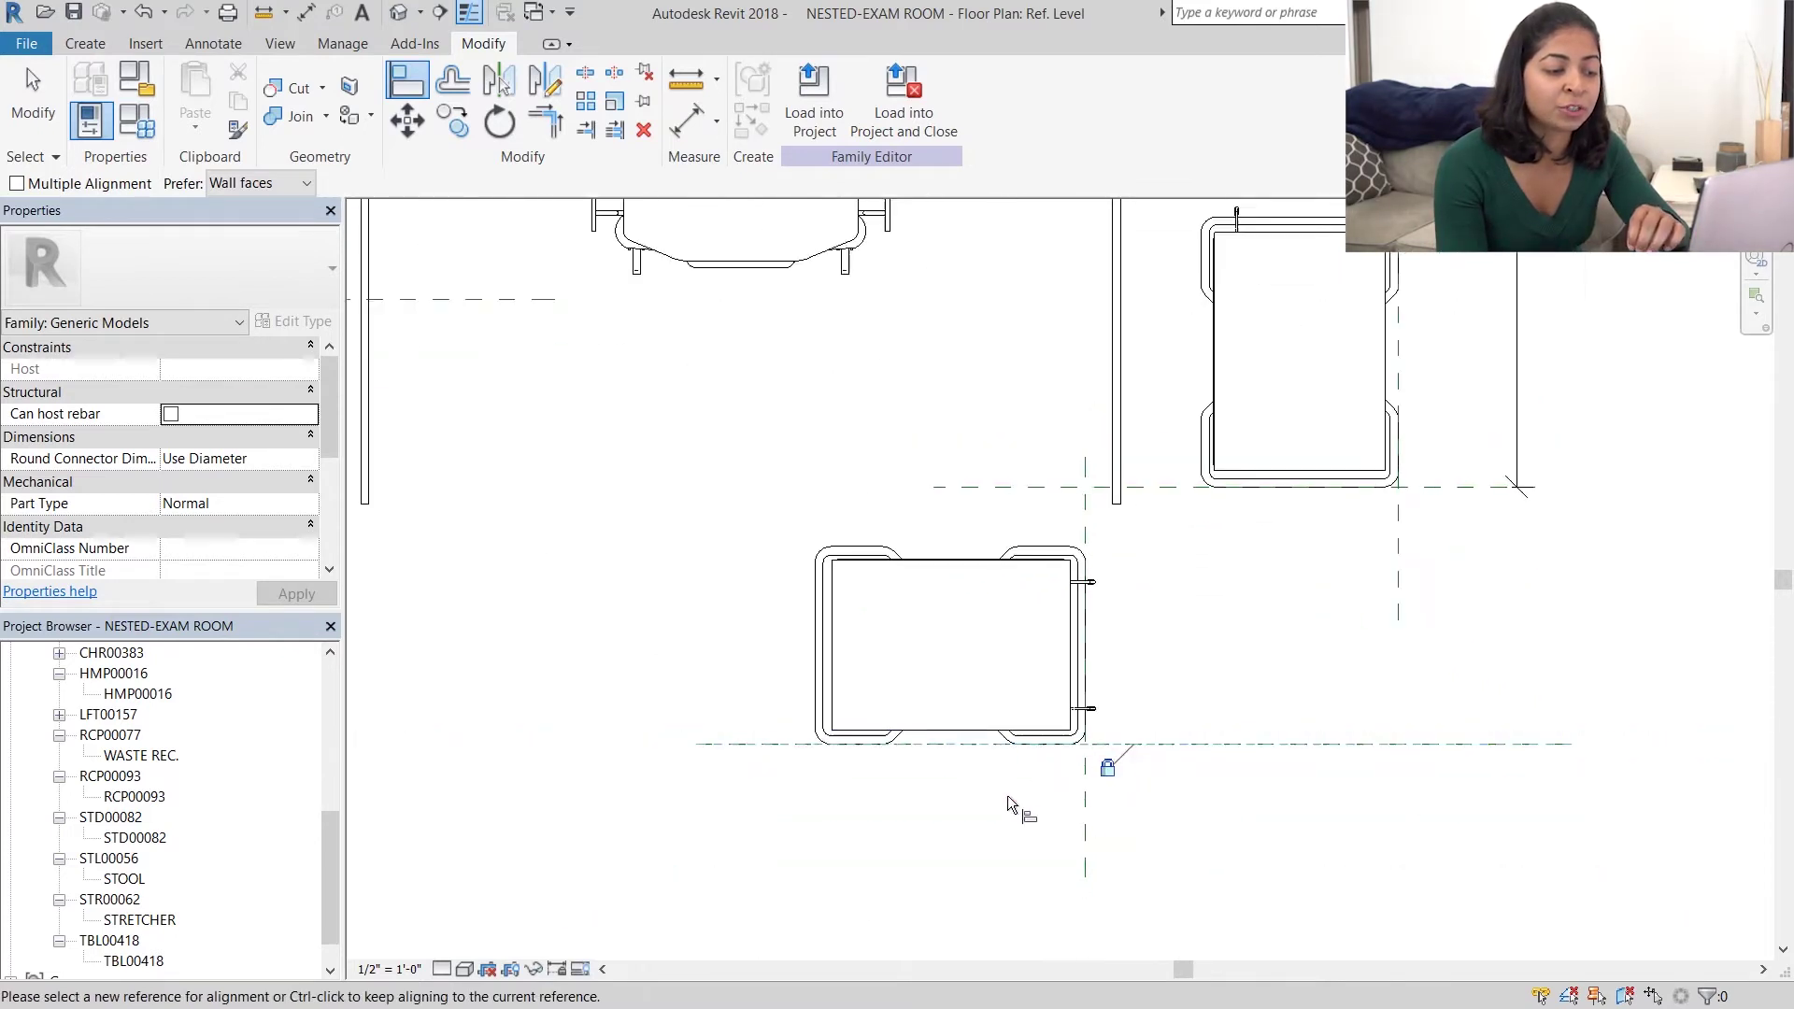
scroll(1022, 813, "down", 2)
key("Escape")
left_click(1105, 849)
left_click_drag(1105, 850, 1112, 813)
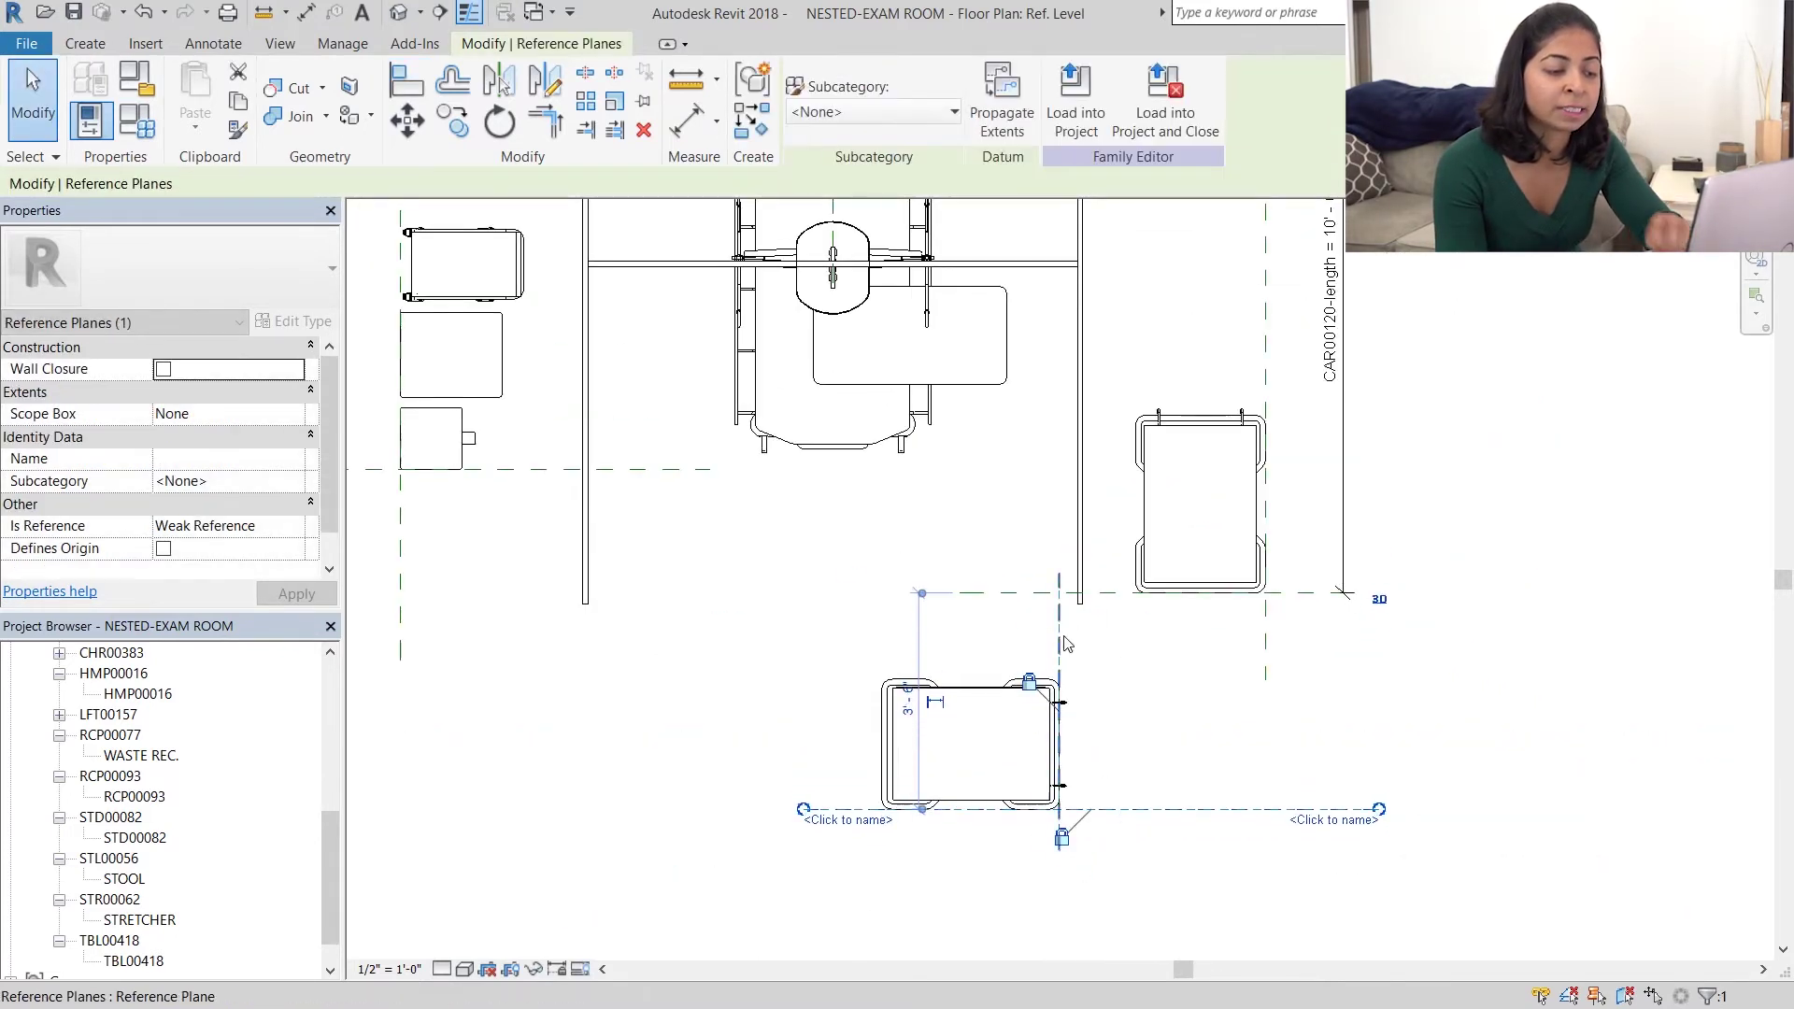
left_click(1059, 659)
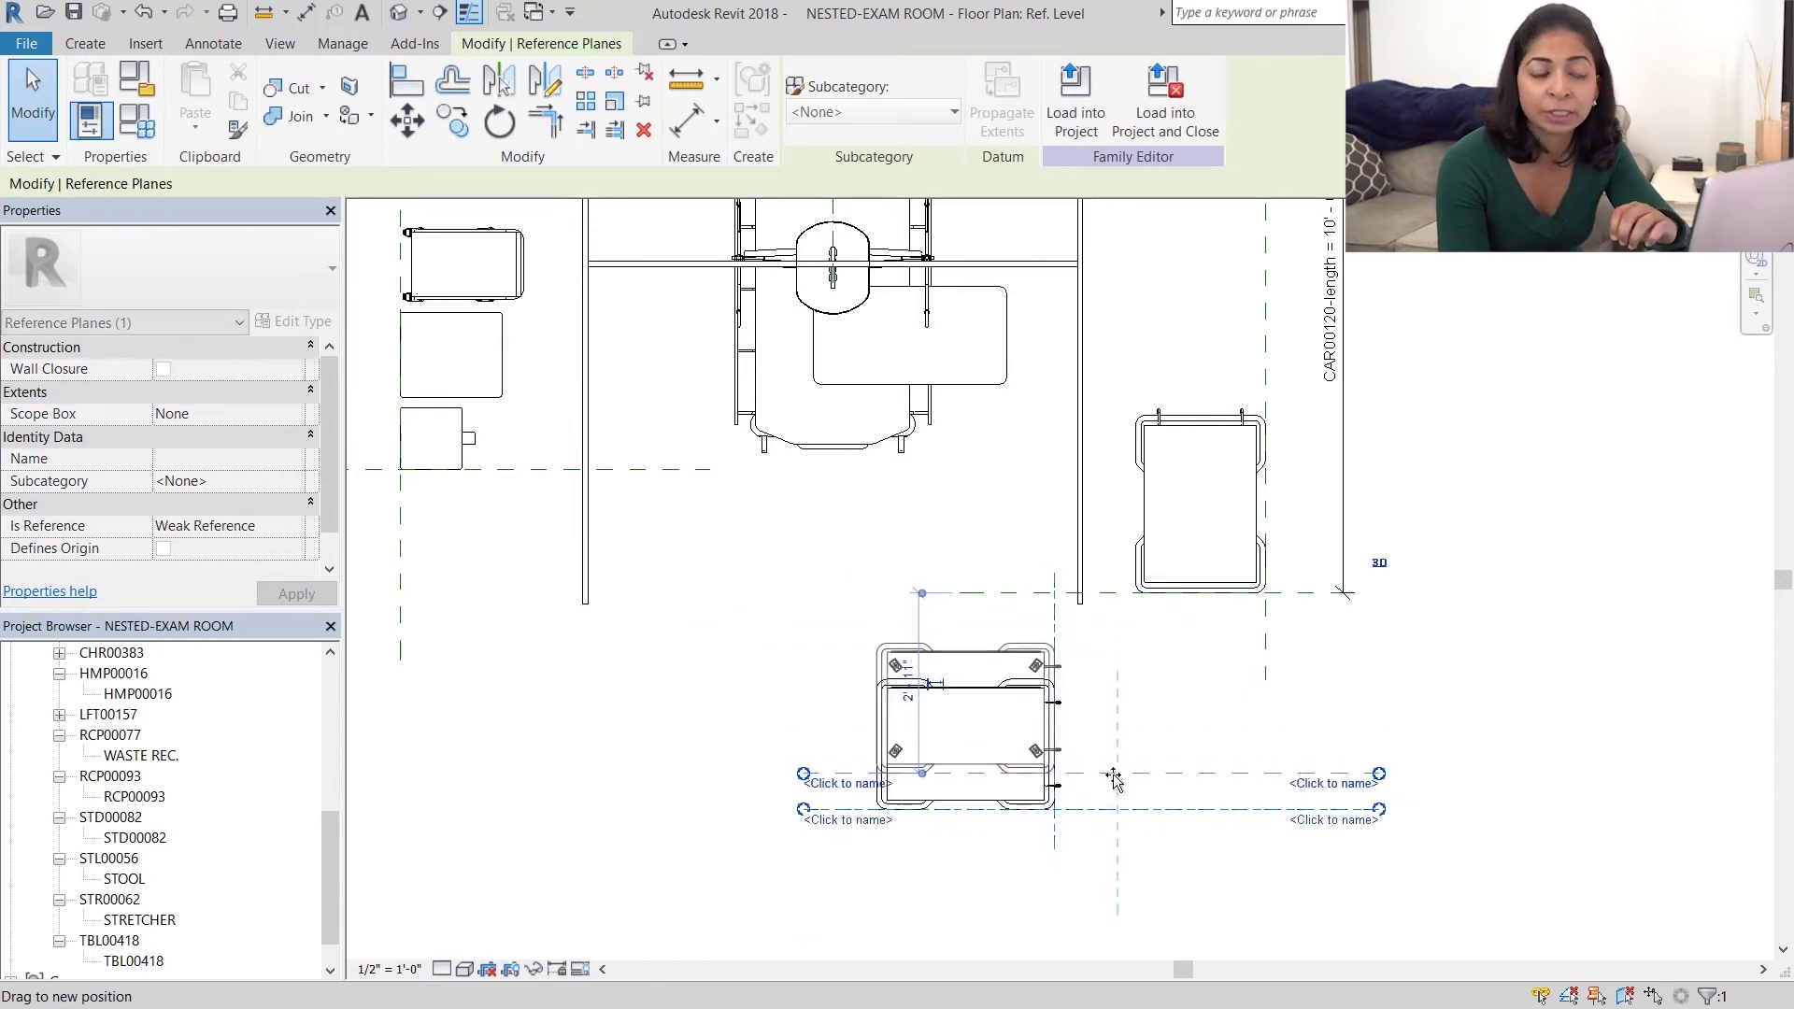
Step: Dimension the cart's length planes and label it with instance parameter CAR00120-length2
scroll(1325, 405, "down", 3)
key("d")
key("i")
left_click(1159, 325)
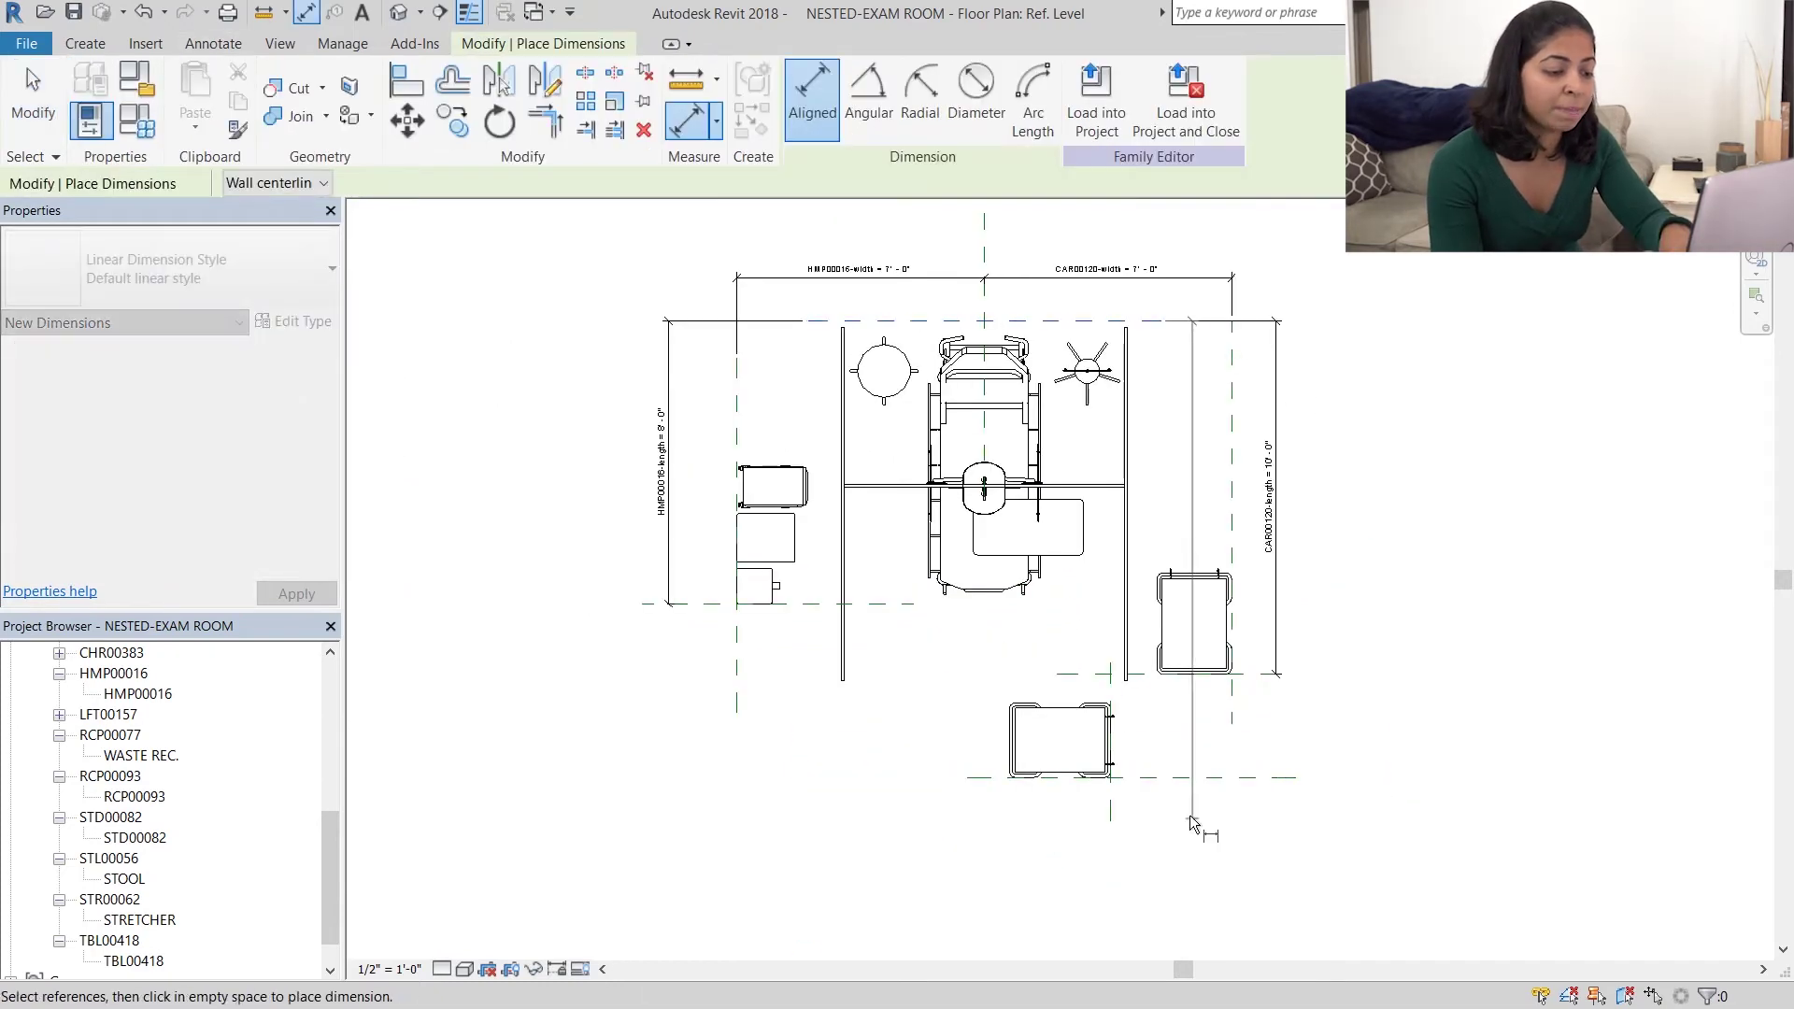
left_click(1343, 778)
left_click(1338, 760)
scroll(1389, 518, "up", 1)
key("Escape")
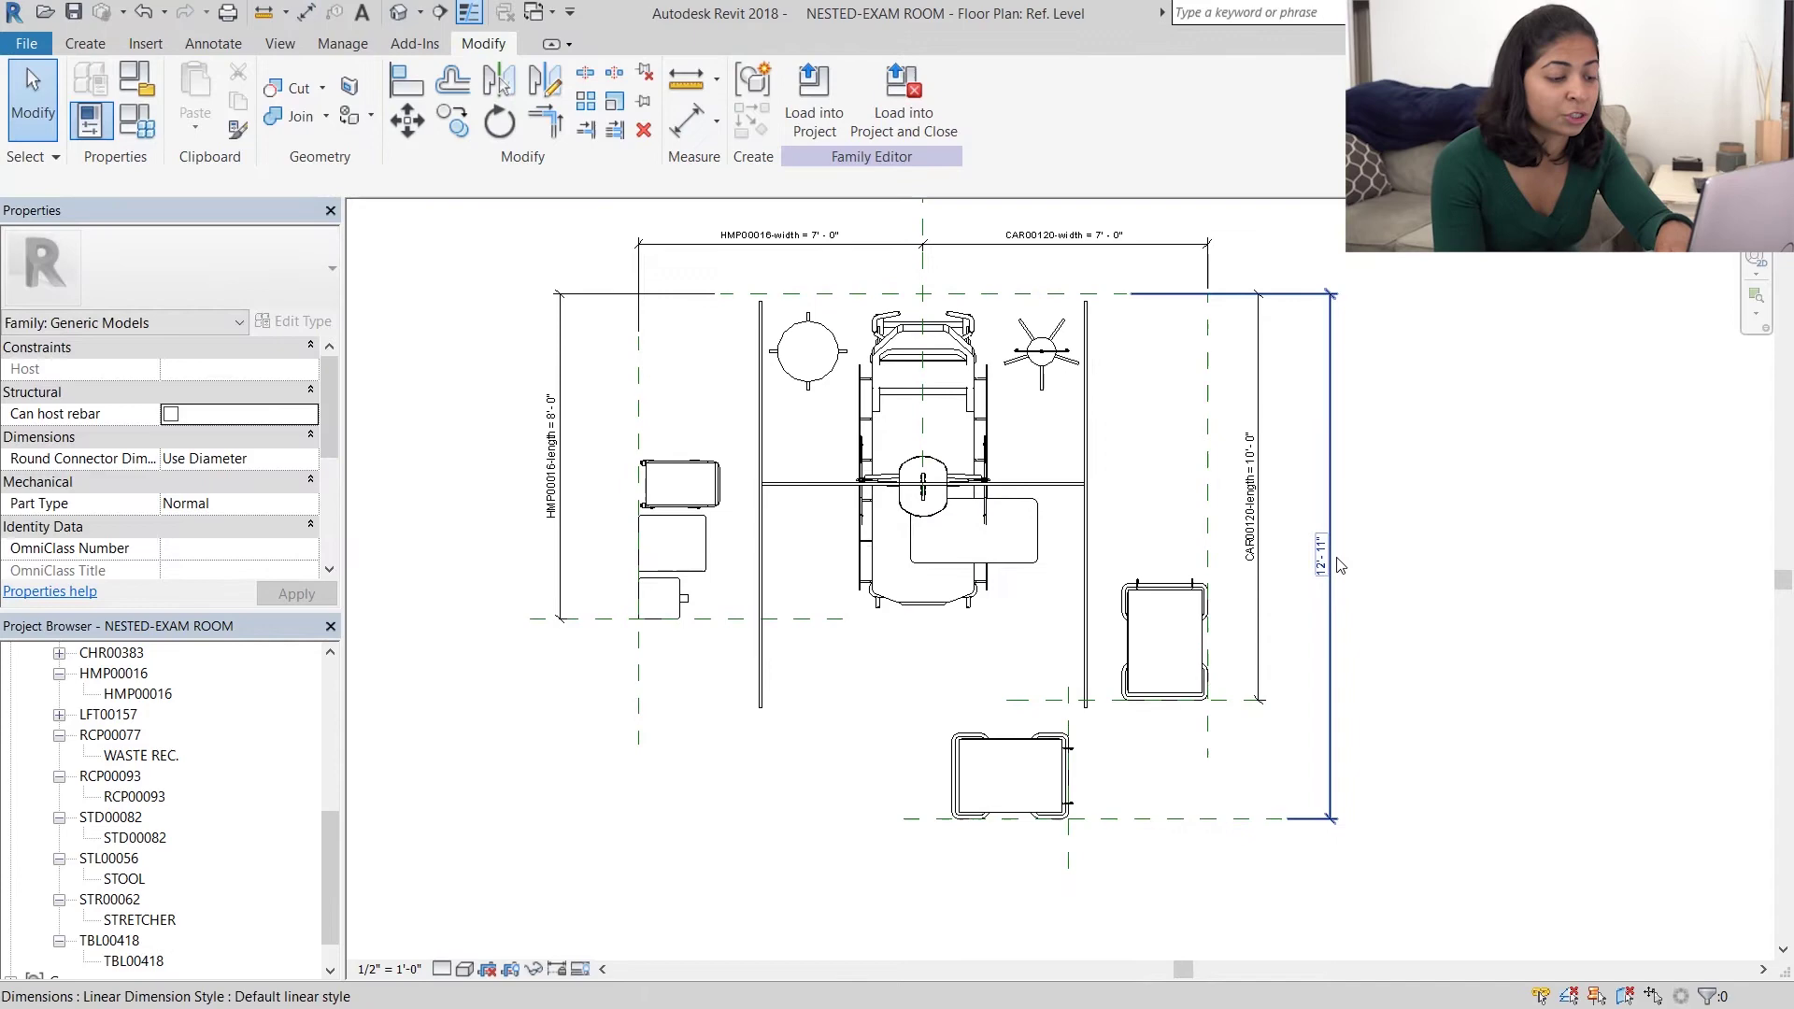
scroll(1374, 542, "up", 3)
left_click(1331, 561)
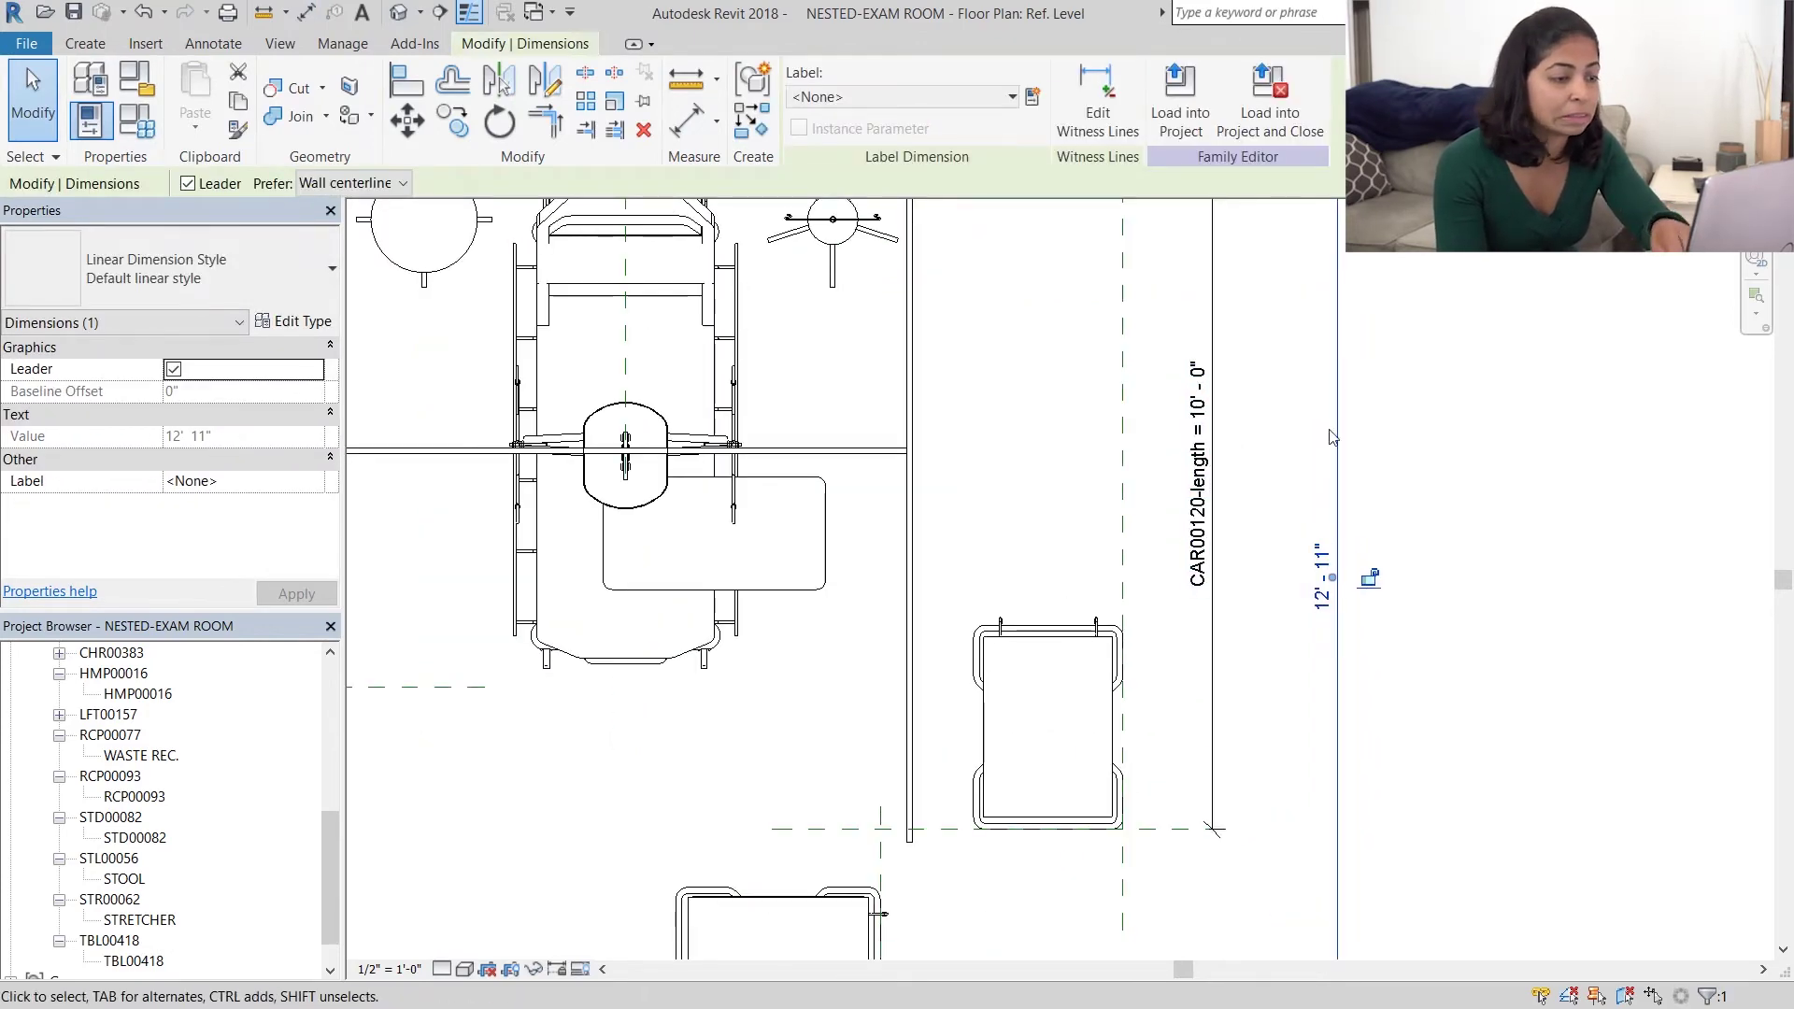
scroll(1332, 438, "down", 1)
left_click(1034, 101)
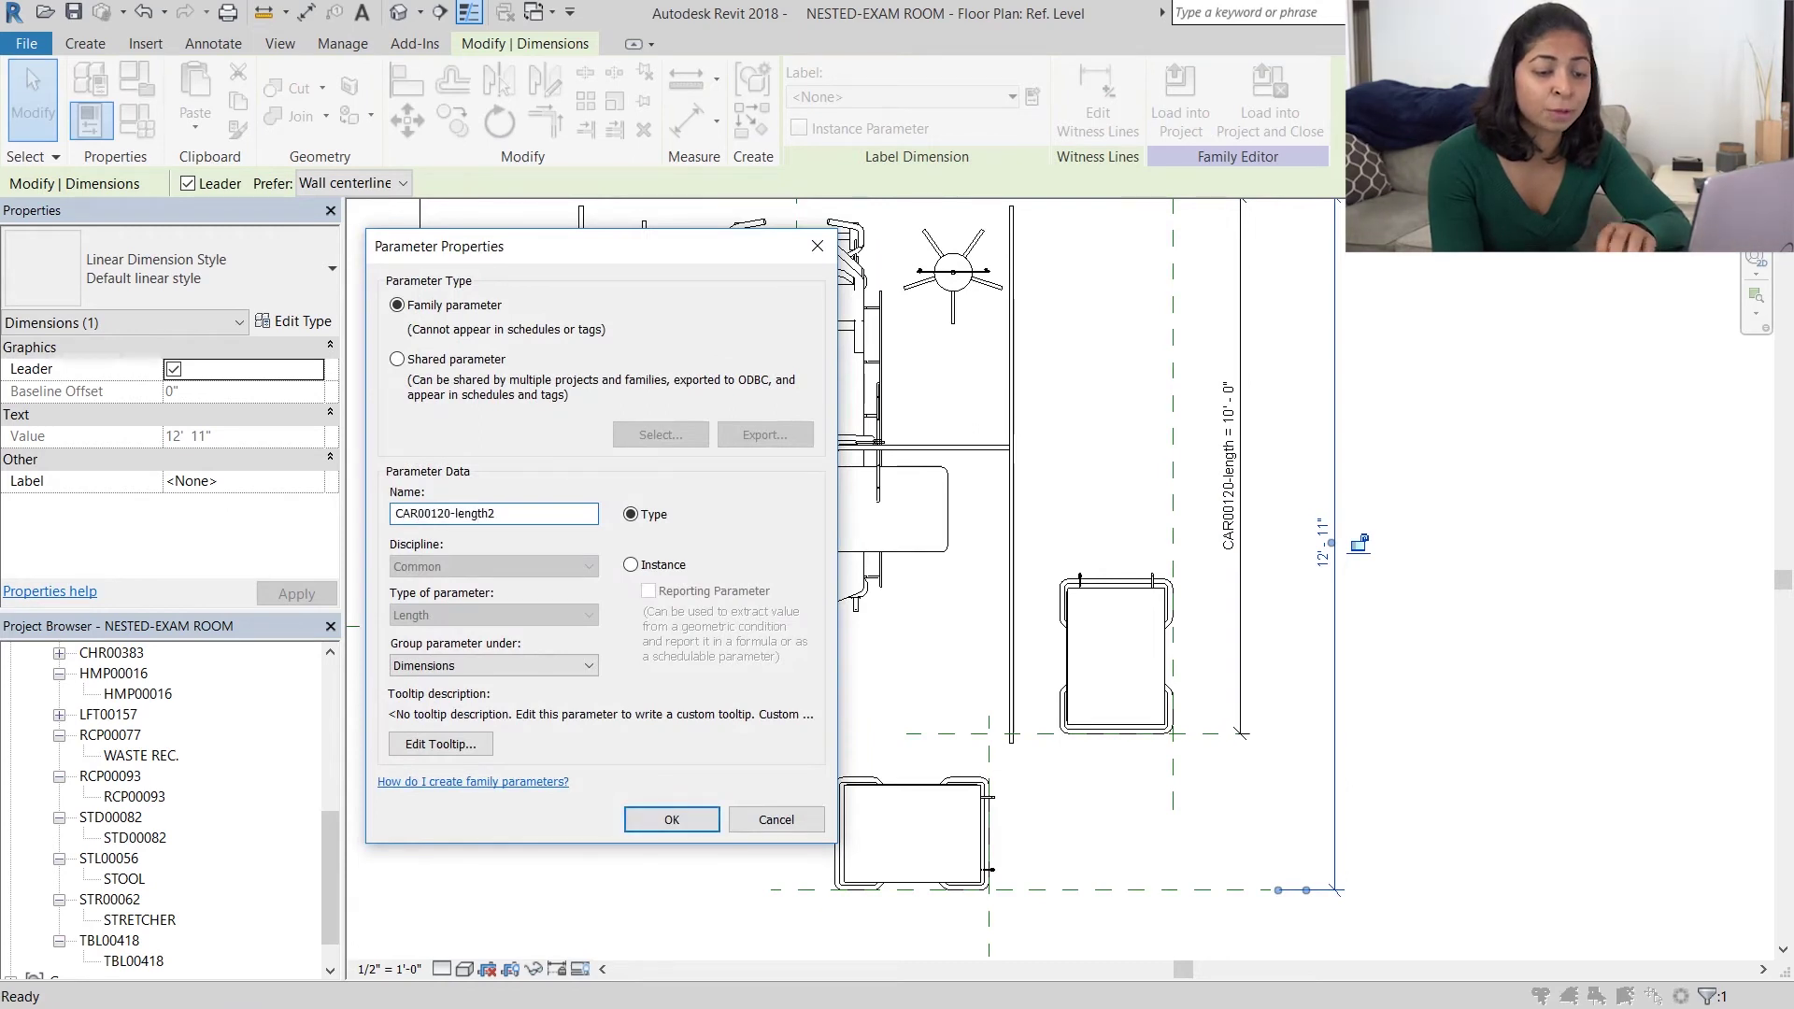
left_click(631, 566)
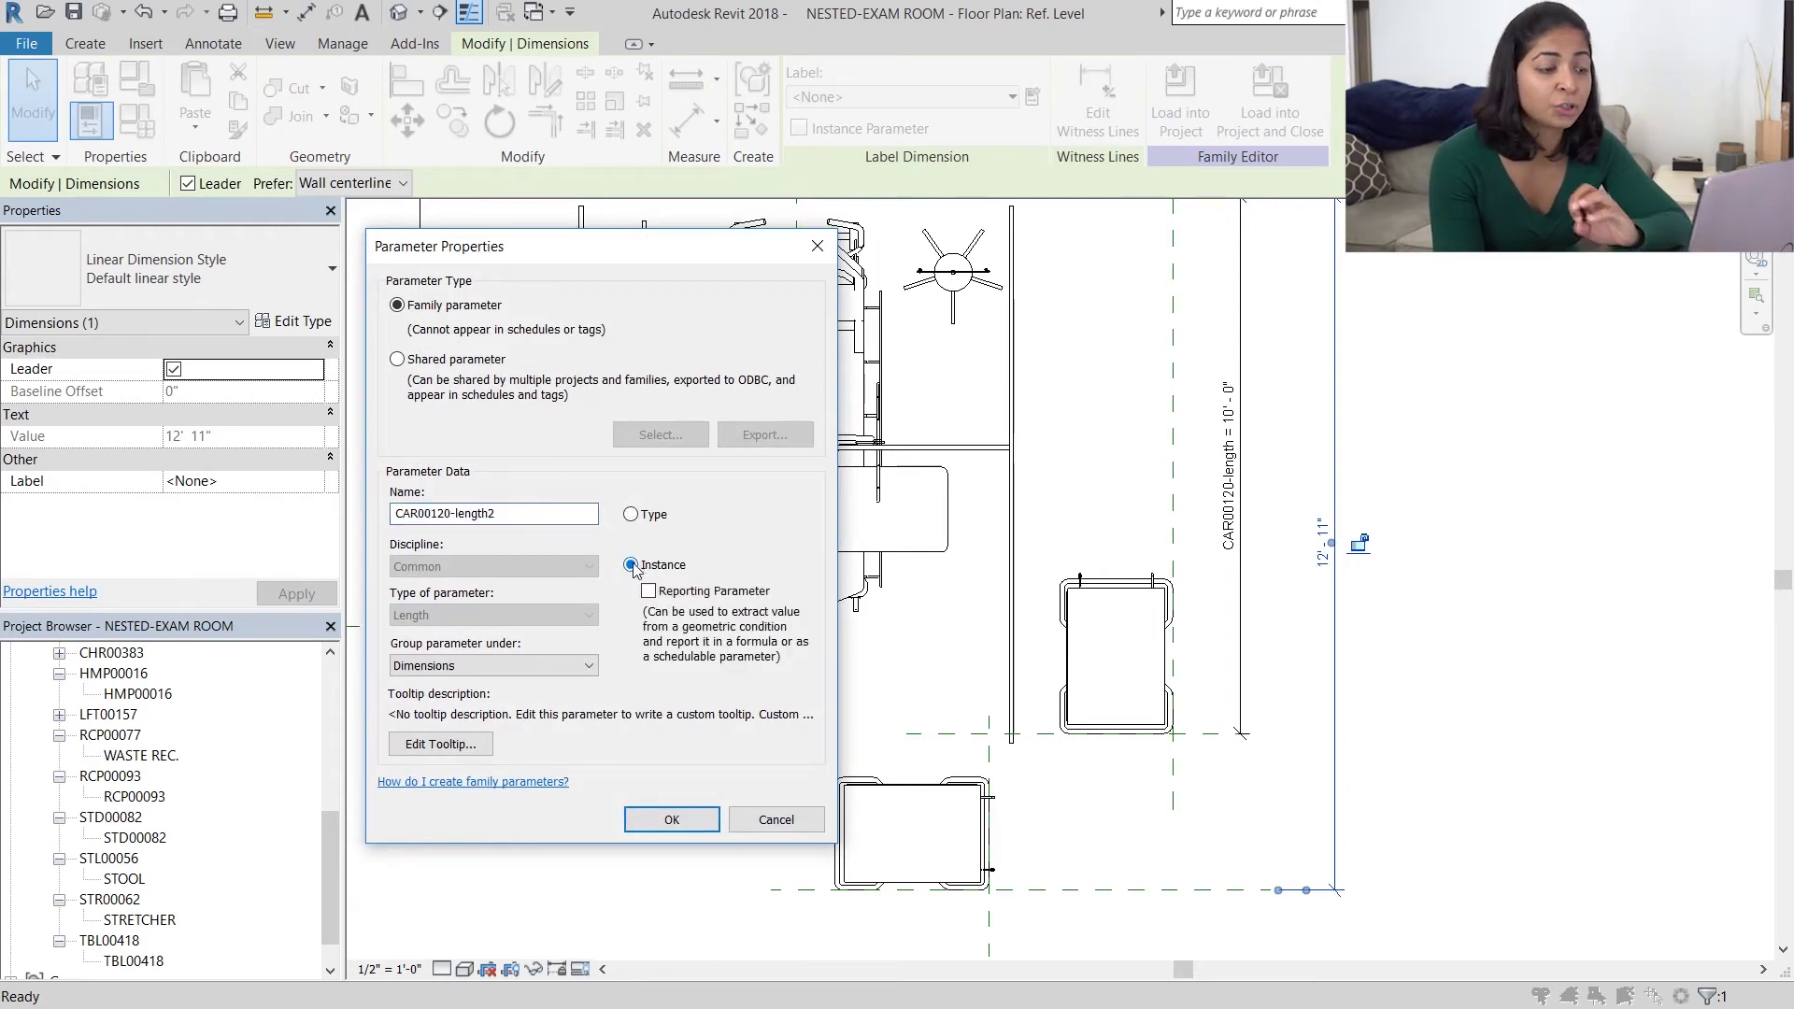
left_click(672, 820)
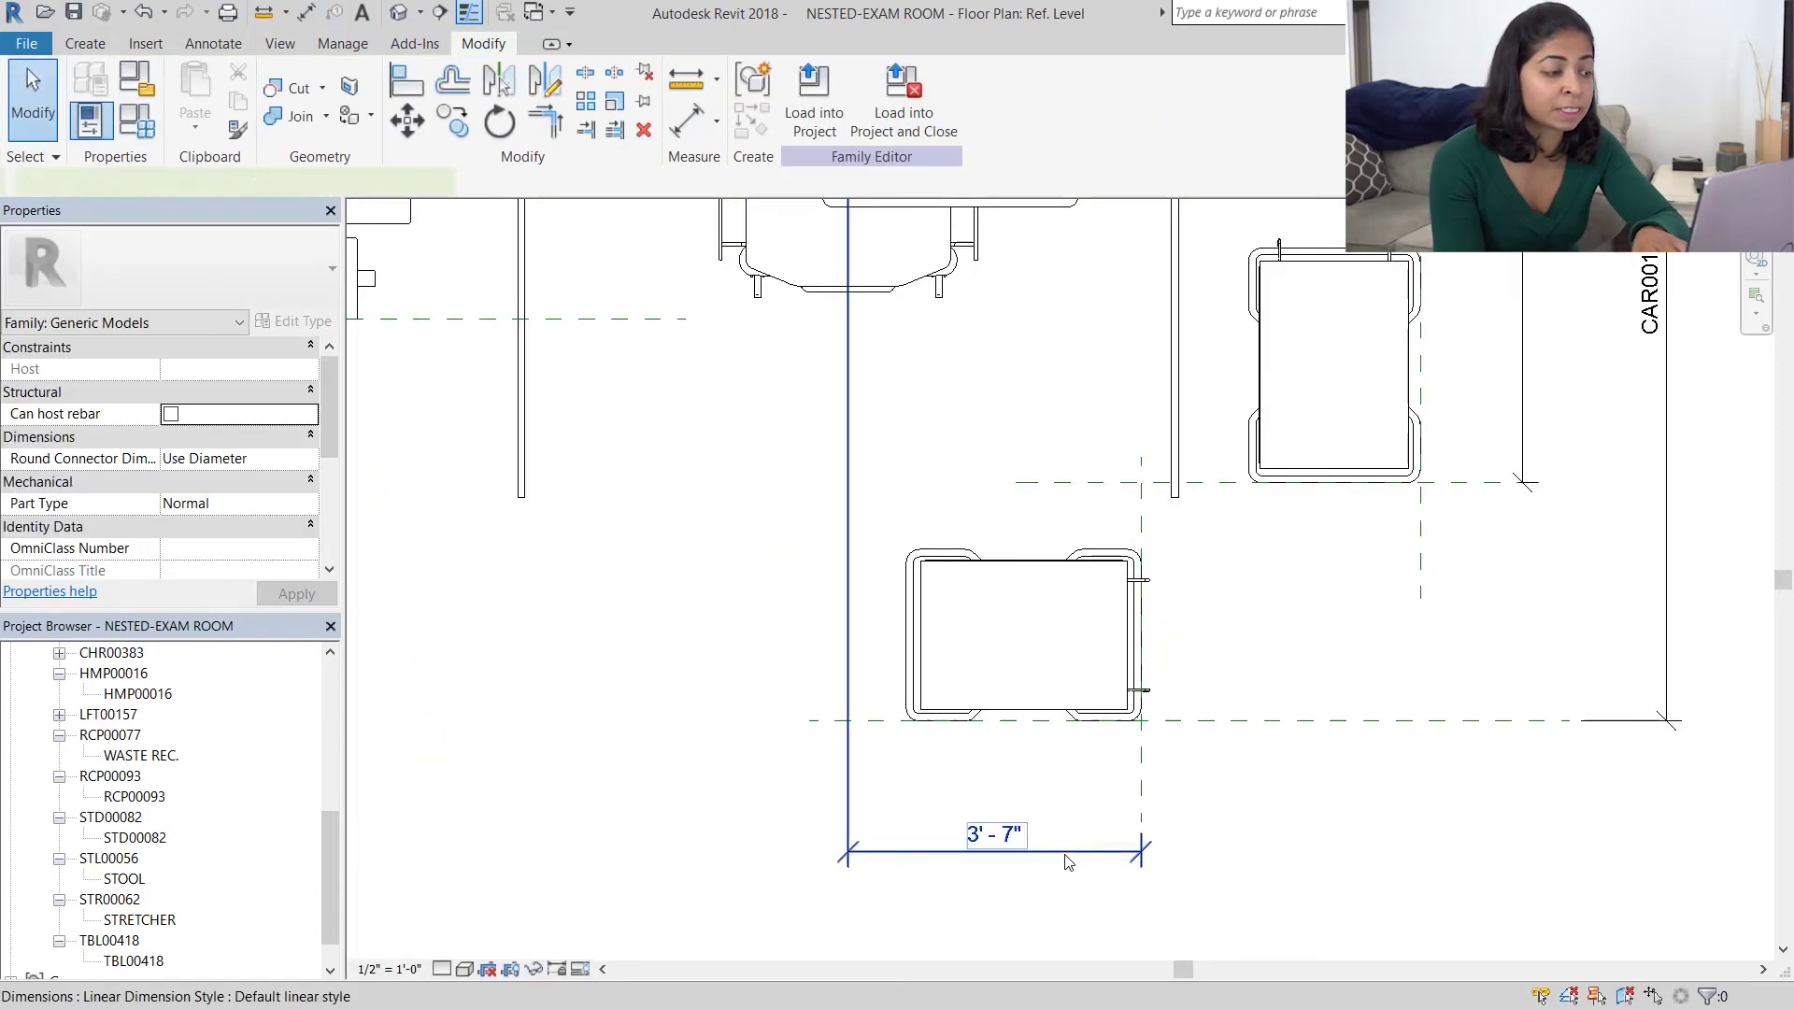
Step: Label the width dimension with instance parameter CAR00120-width2
left_click(1043, 852)
scroll(1043, 857, "down", 3)
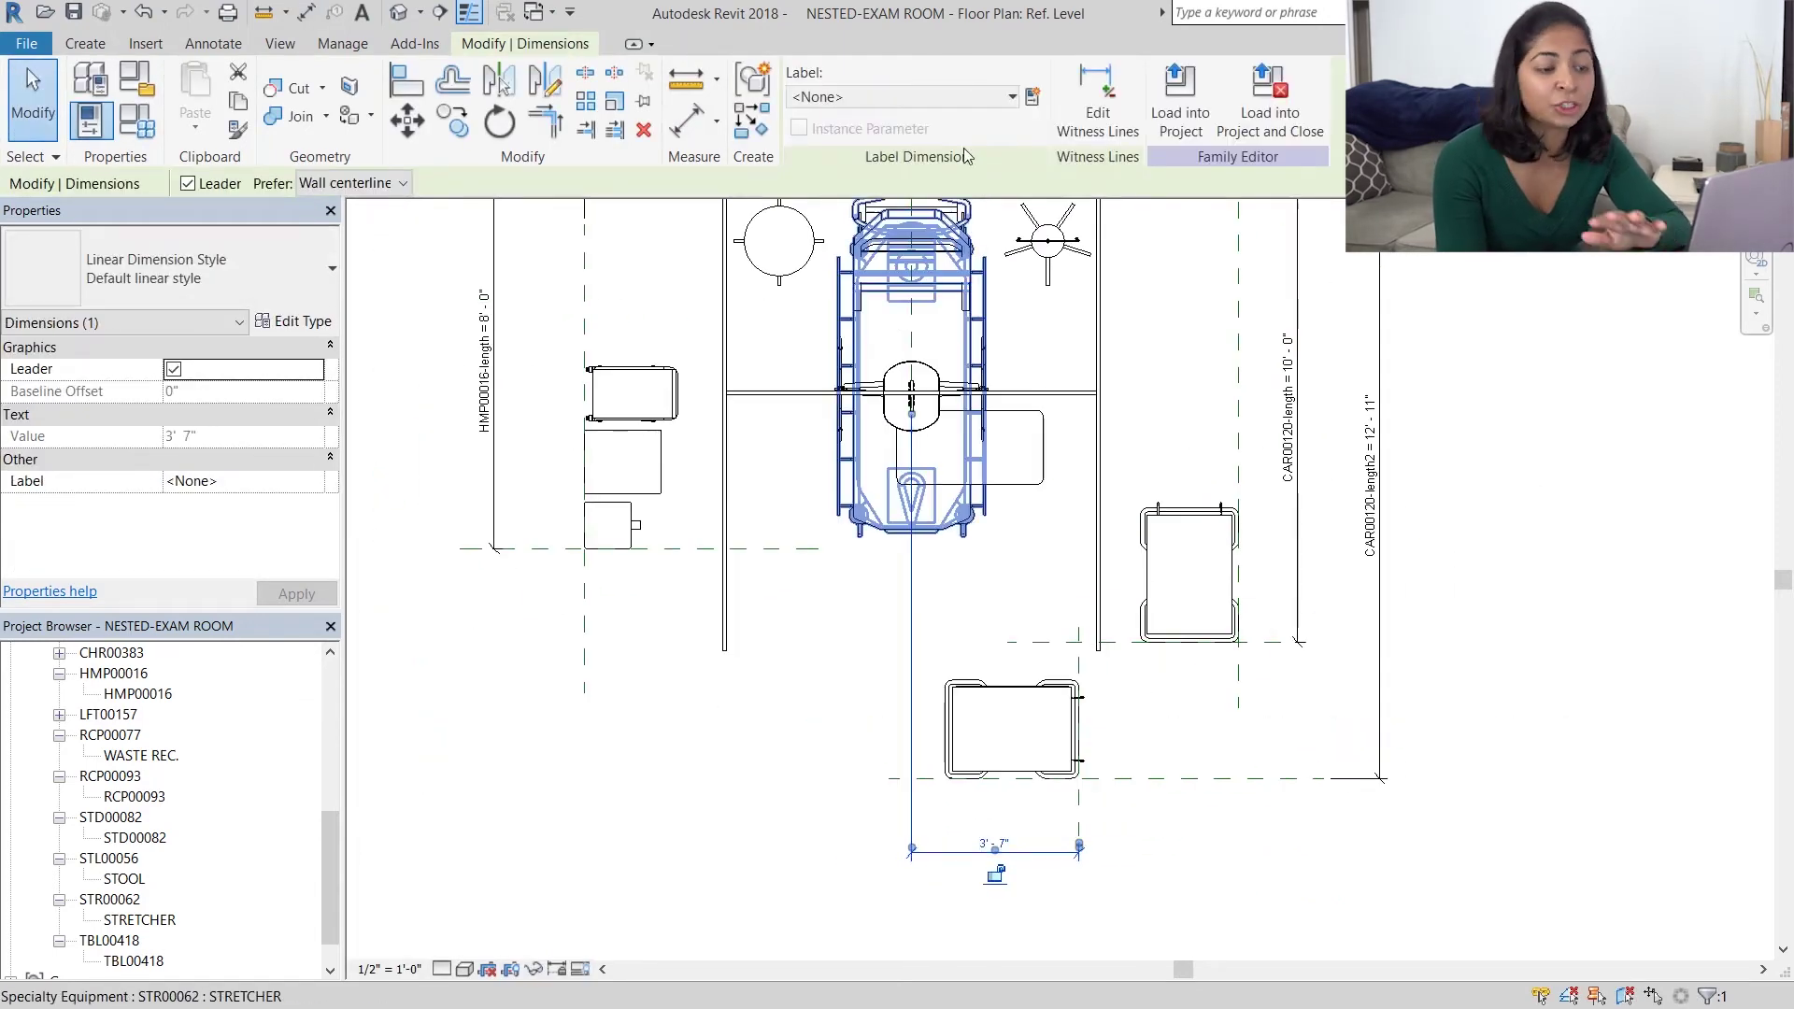
left_click(1034, 96)
left_click(631, 566)
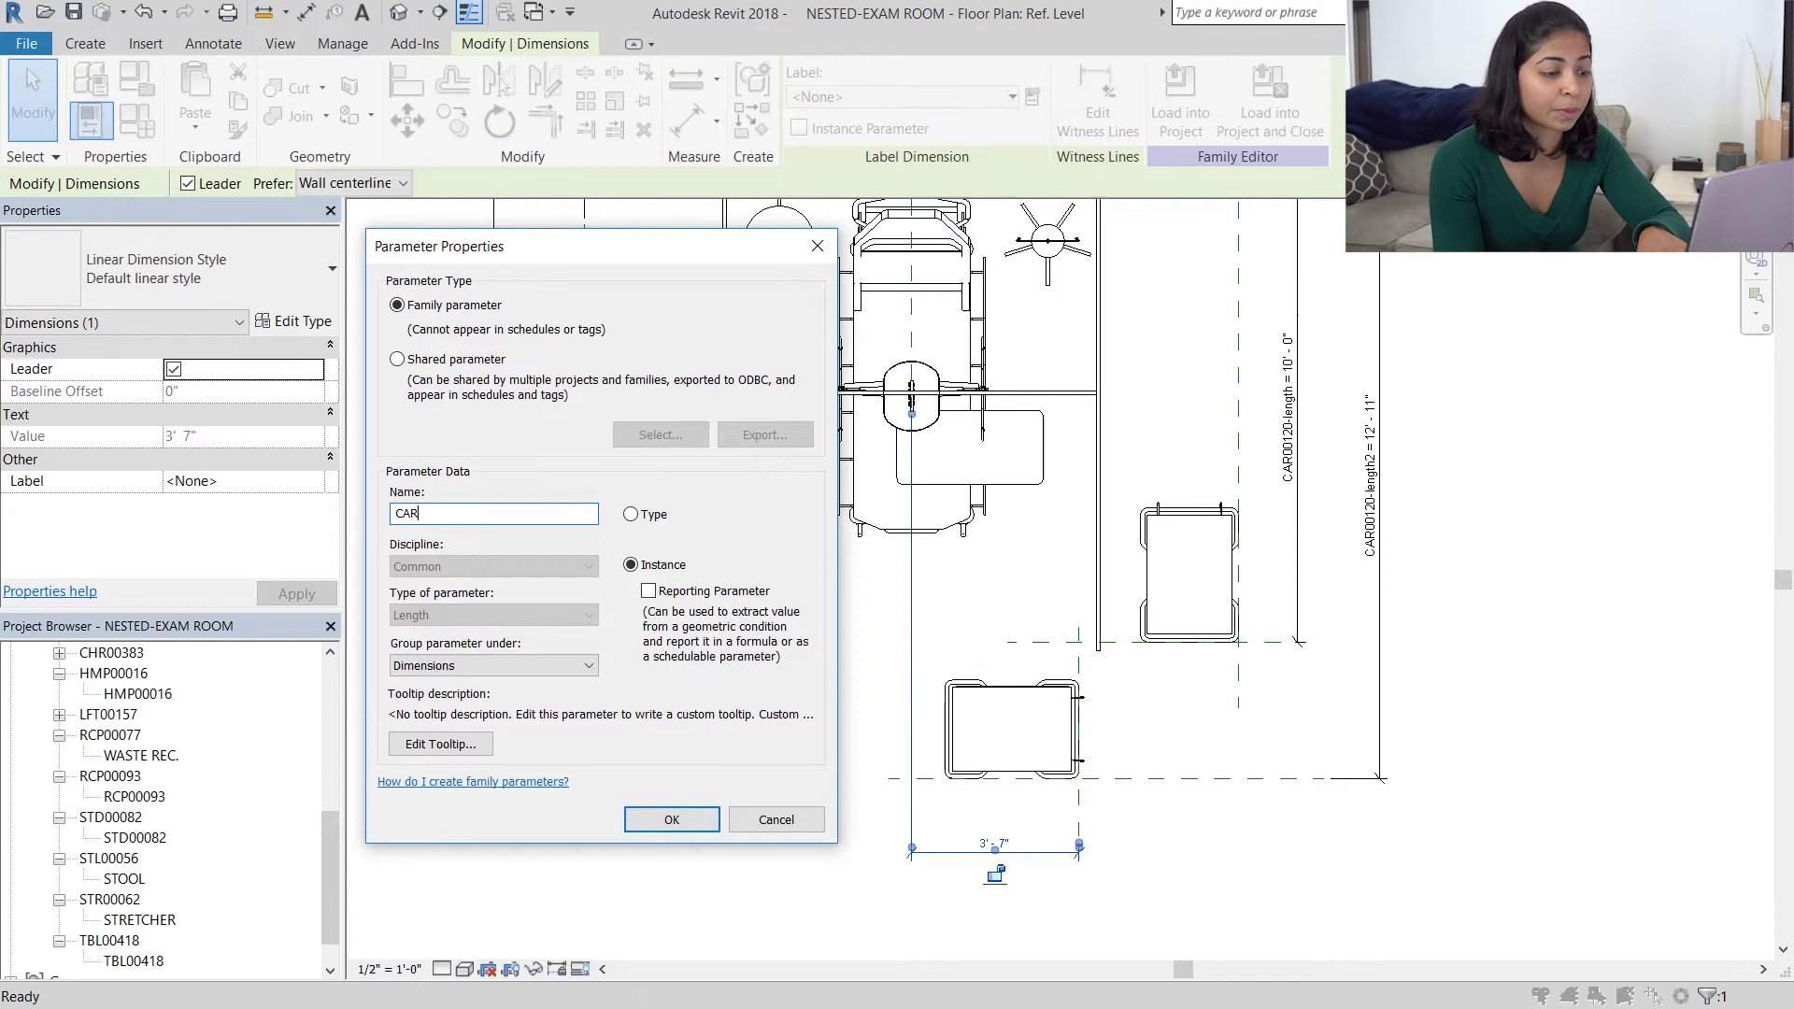
left_click(672, 819)
left_click(1189, 575)
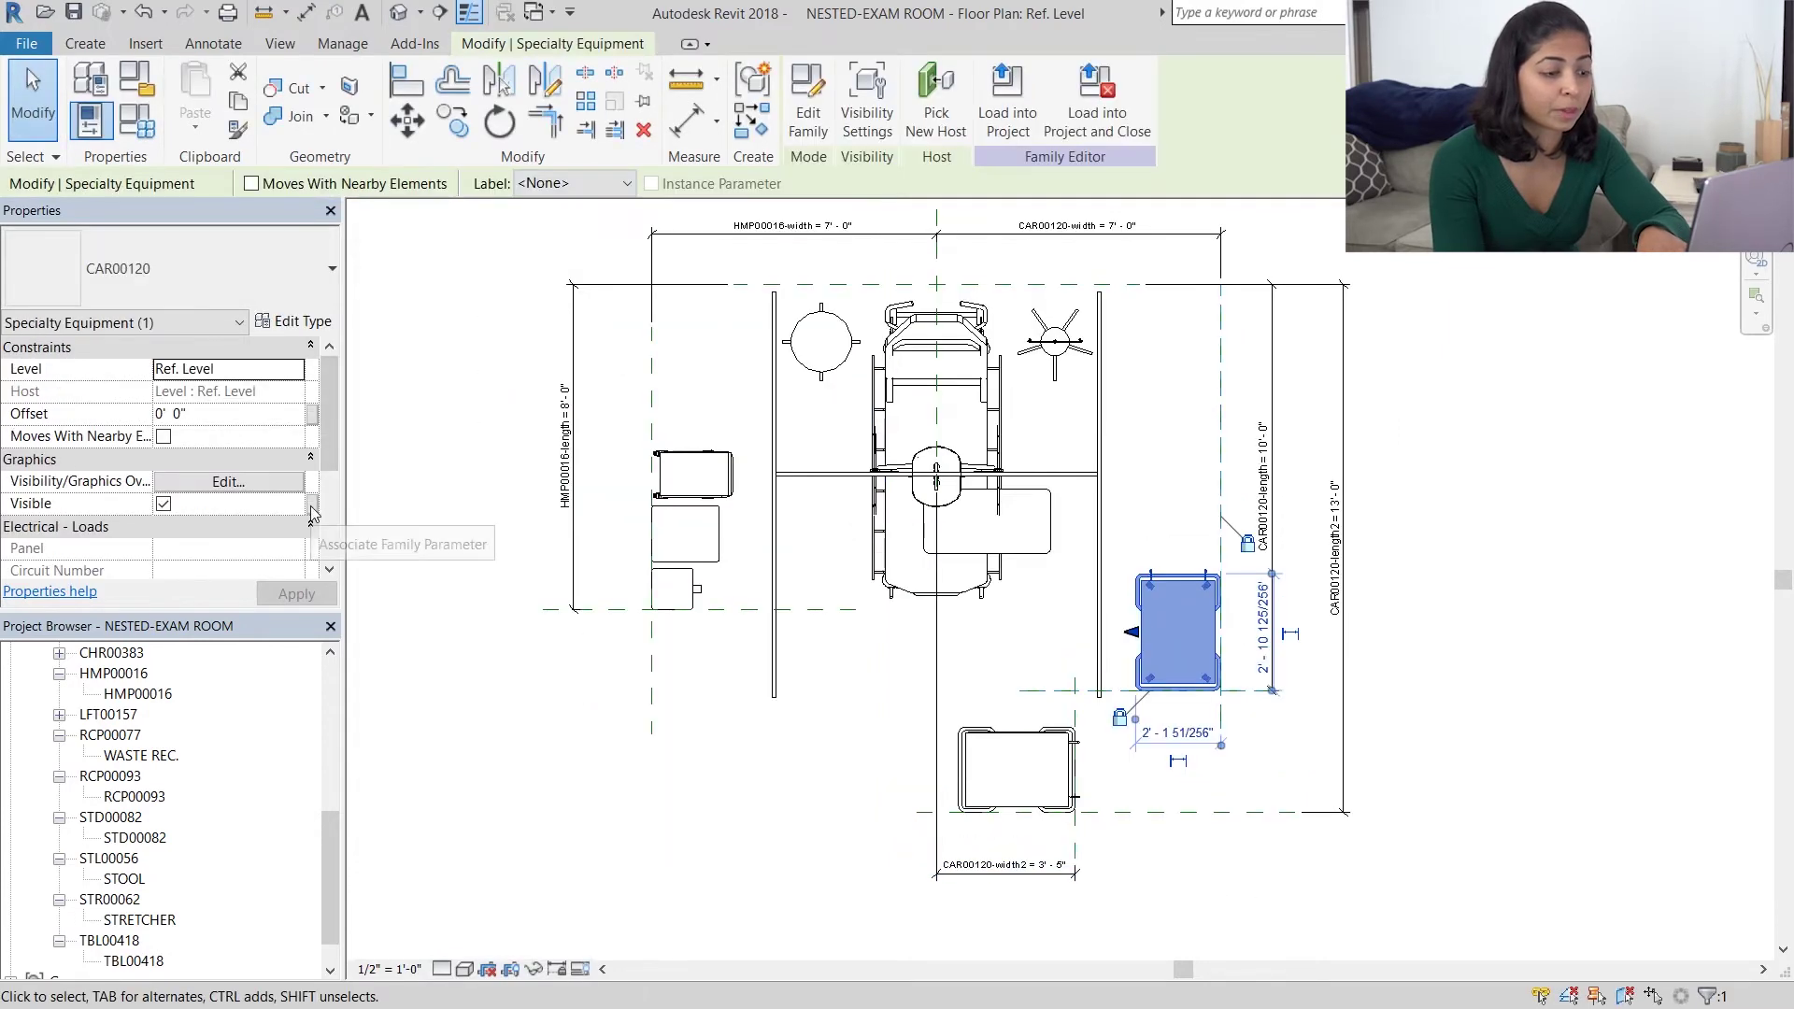
Step: Link the right cart's visibility to new parameter CAR00120-1 and start CAR00120-2 for the lower cart
left_click(313, 510)
left_click(735, 656)
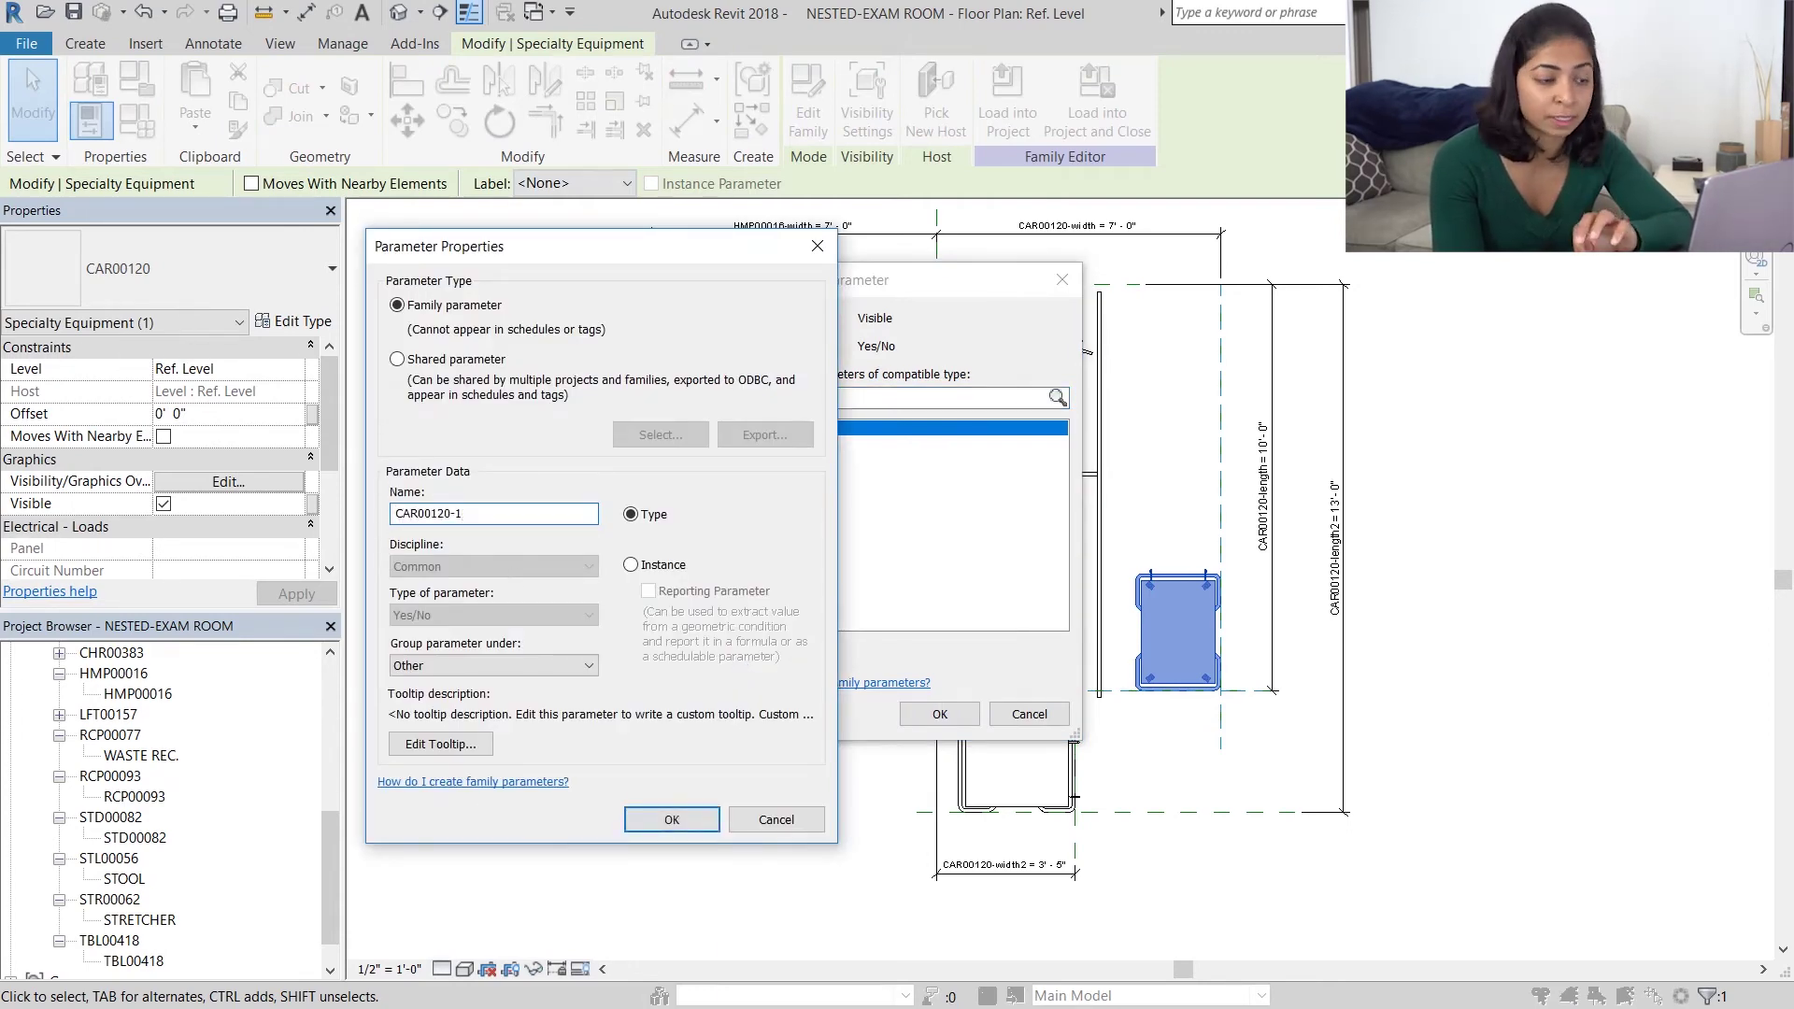
left_click(667, 820)
left_click(939, 714)
left_click(1017, 768)
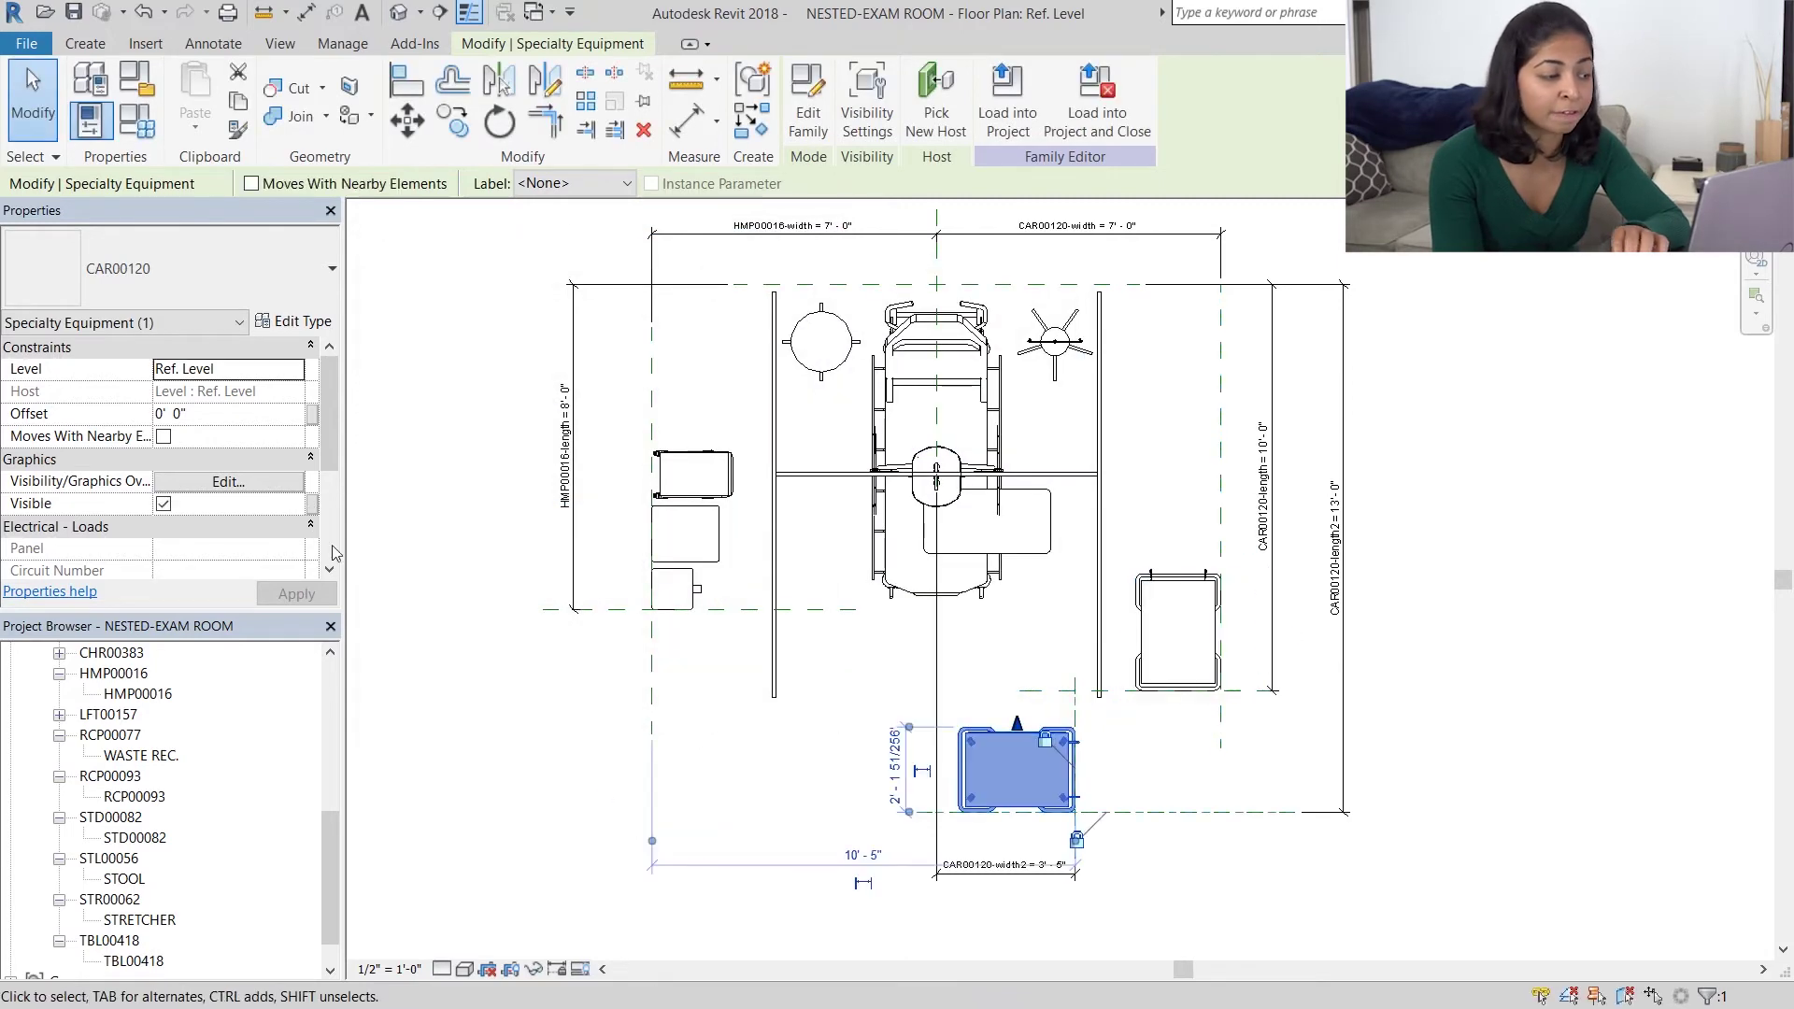
left_click(313, 505)
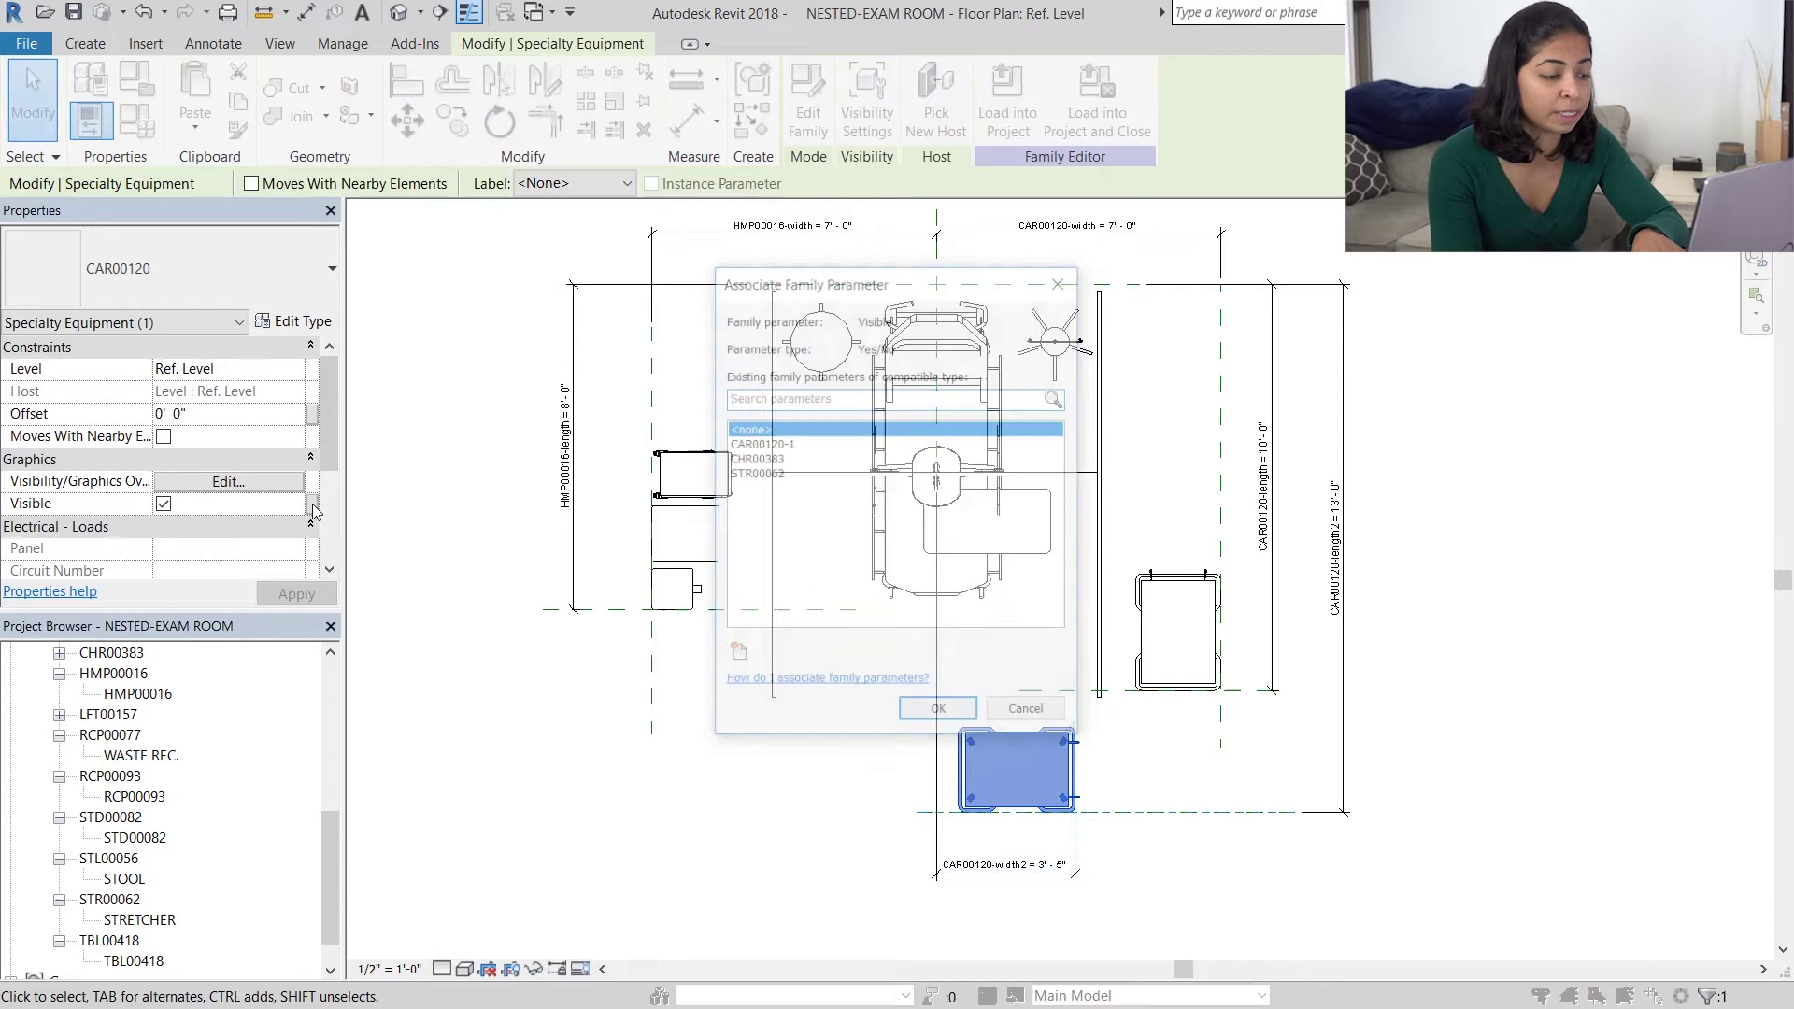
left_click(738, 657)
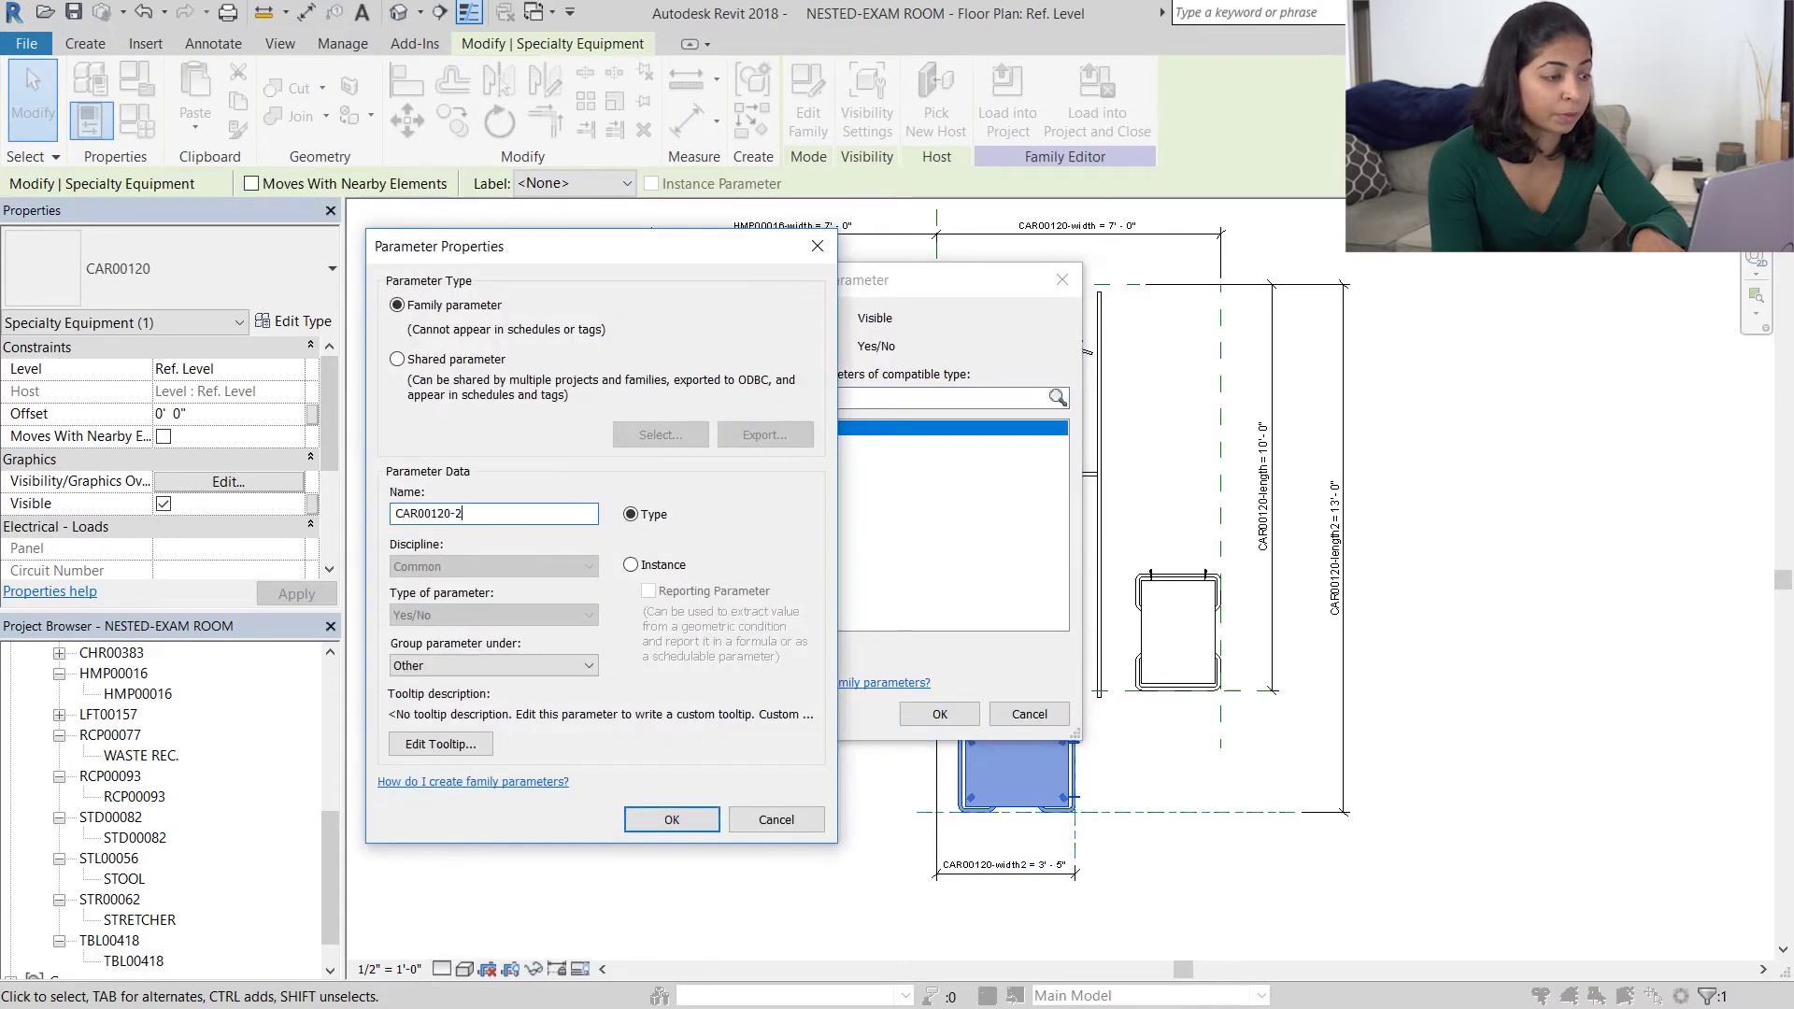
Step: Create type EXAM RM-STRETCHER-PERP with the right cart CAR00120-1 hidden and apply it
left_click(672, 819)
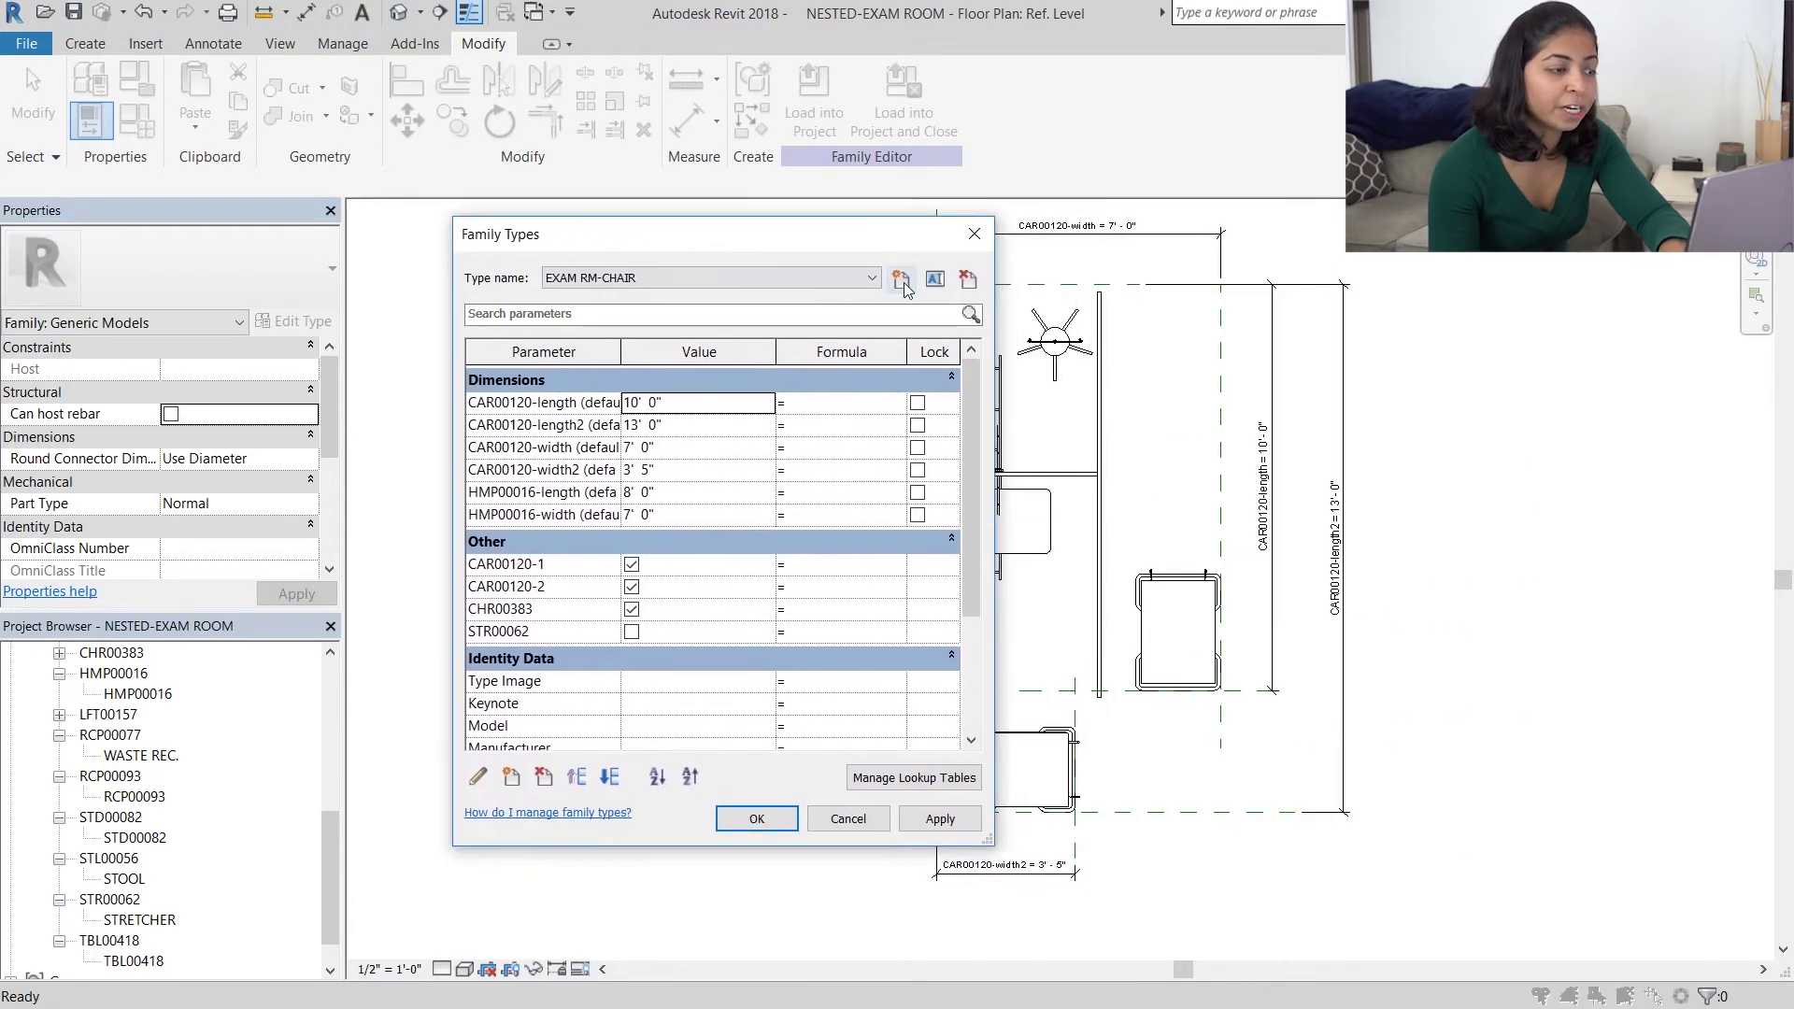
left_click(901, 278)
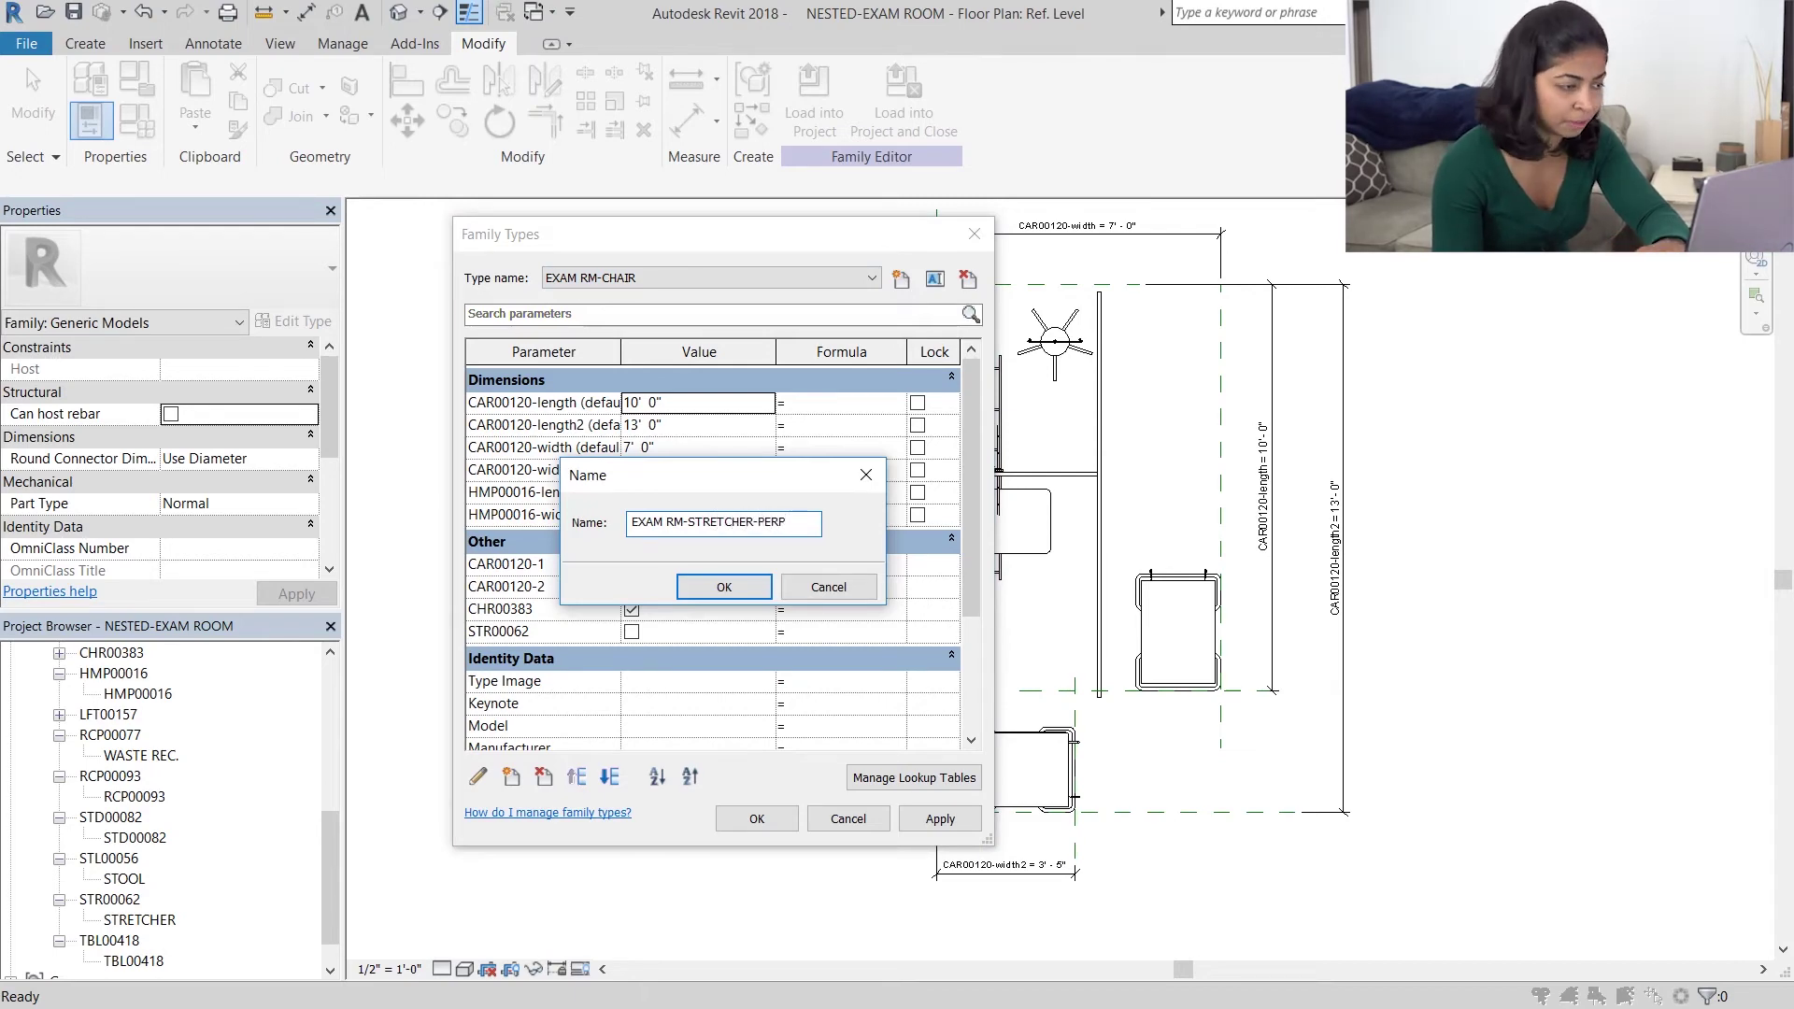
key("Return")
left_click(632, 564)
left_click_drag(775, 252, 510, 247)
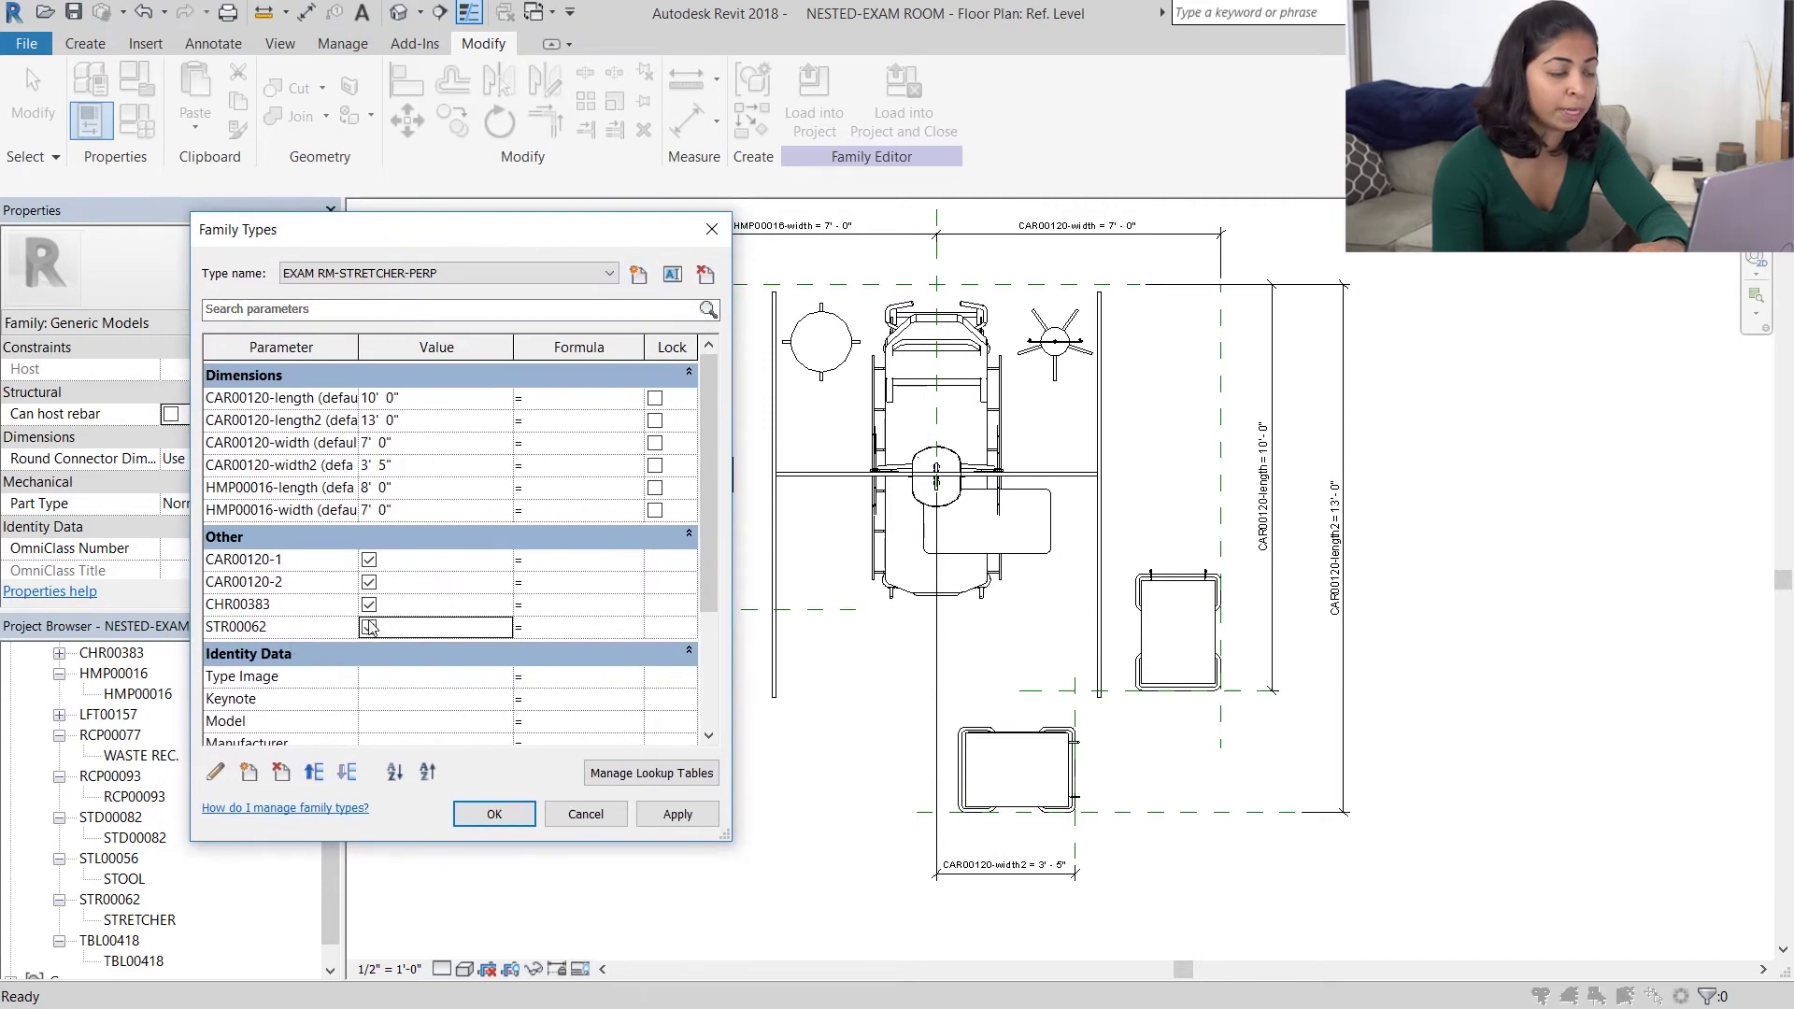
left_click(369, 560)
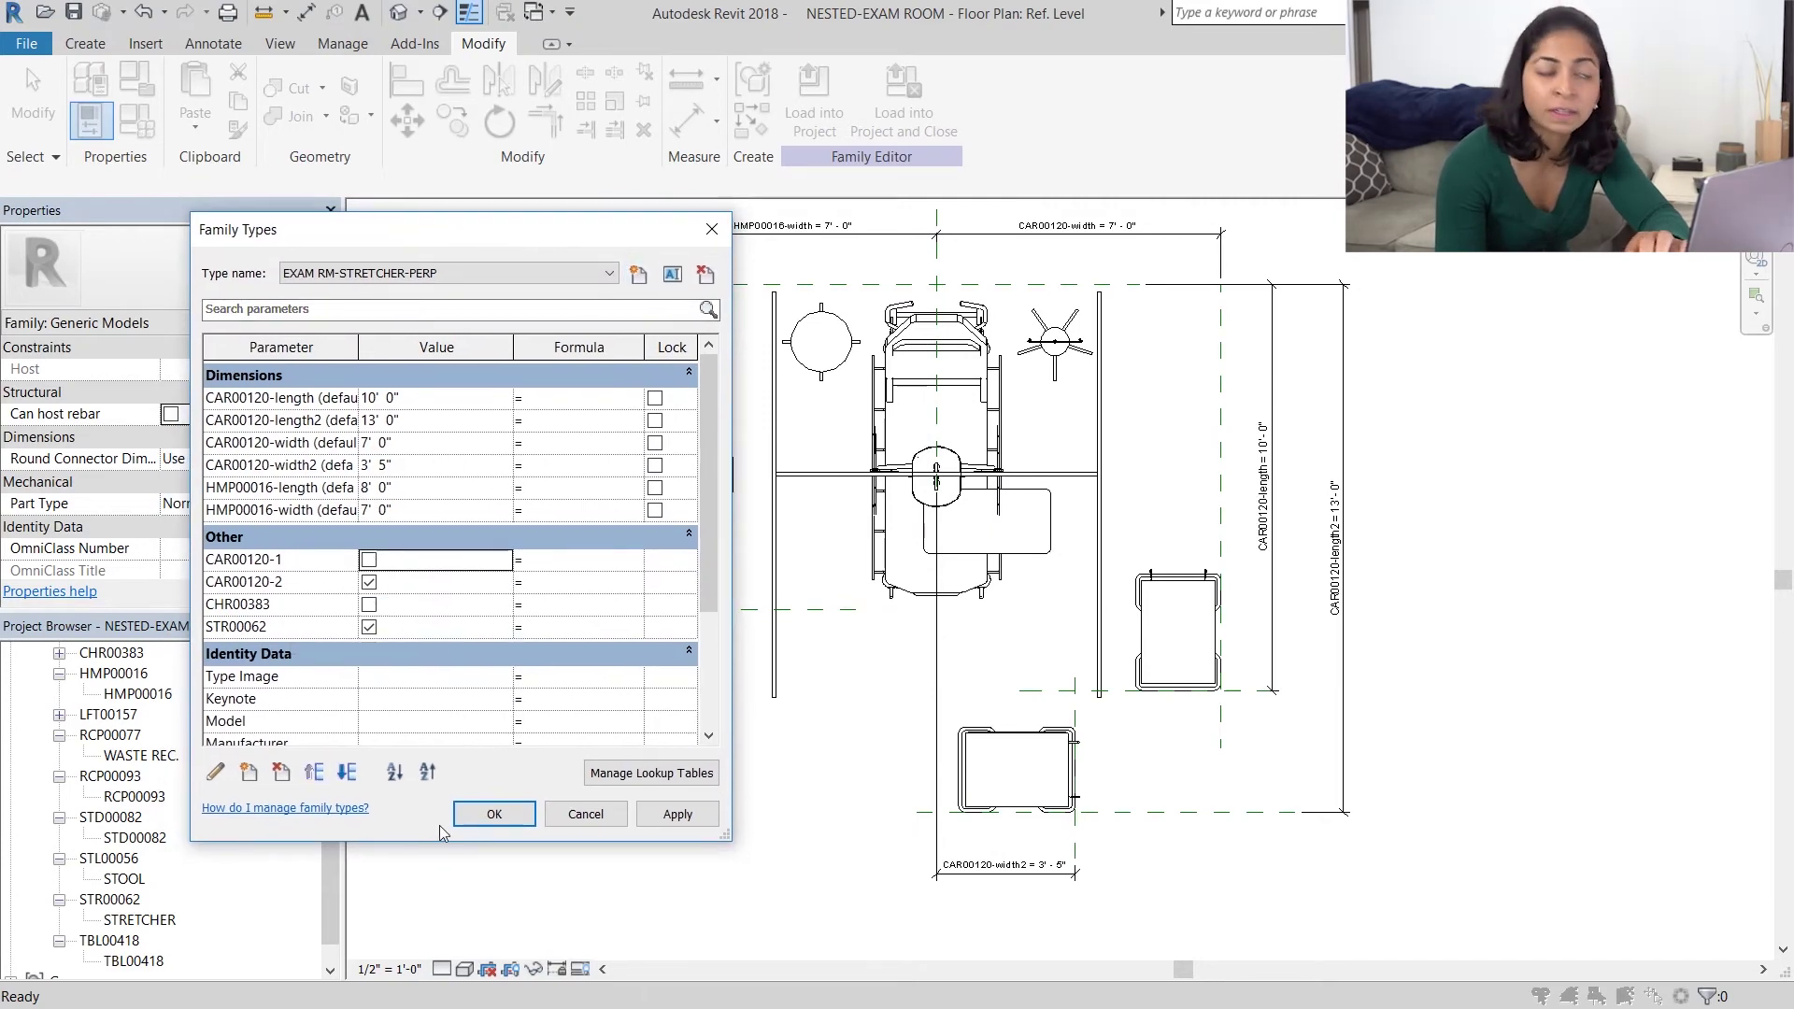
left_click(495, 814)
Step: Tile the family and project plans, then set the lower-left exam room to EXAM RM-CHAIR
key("w")
key("t")
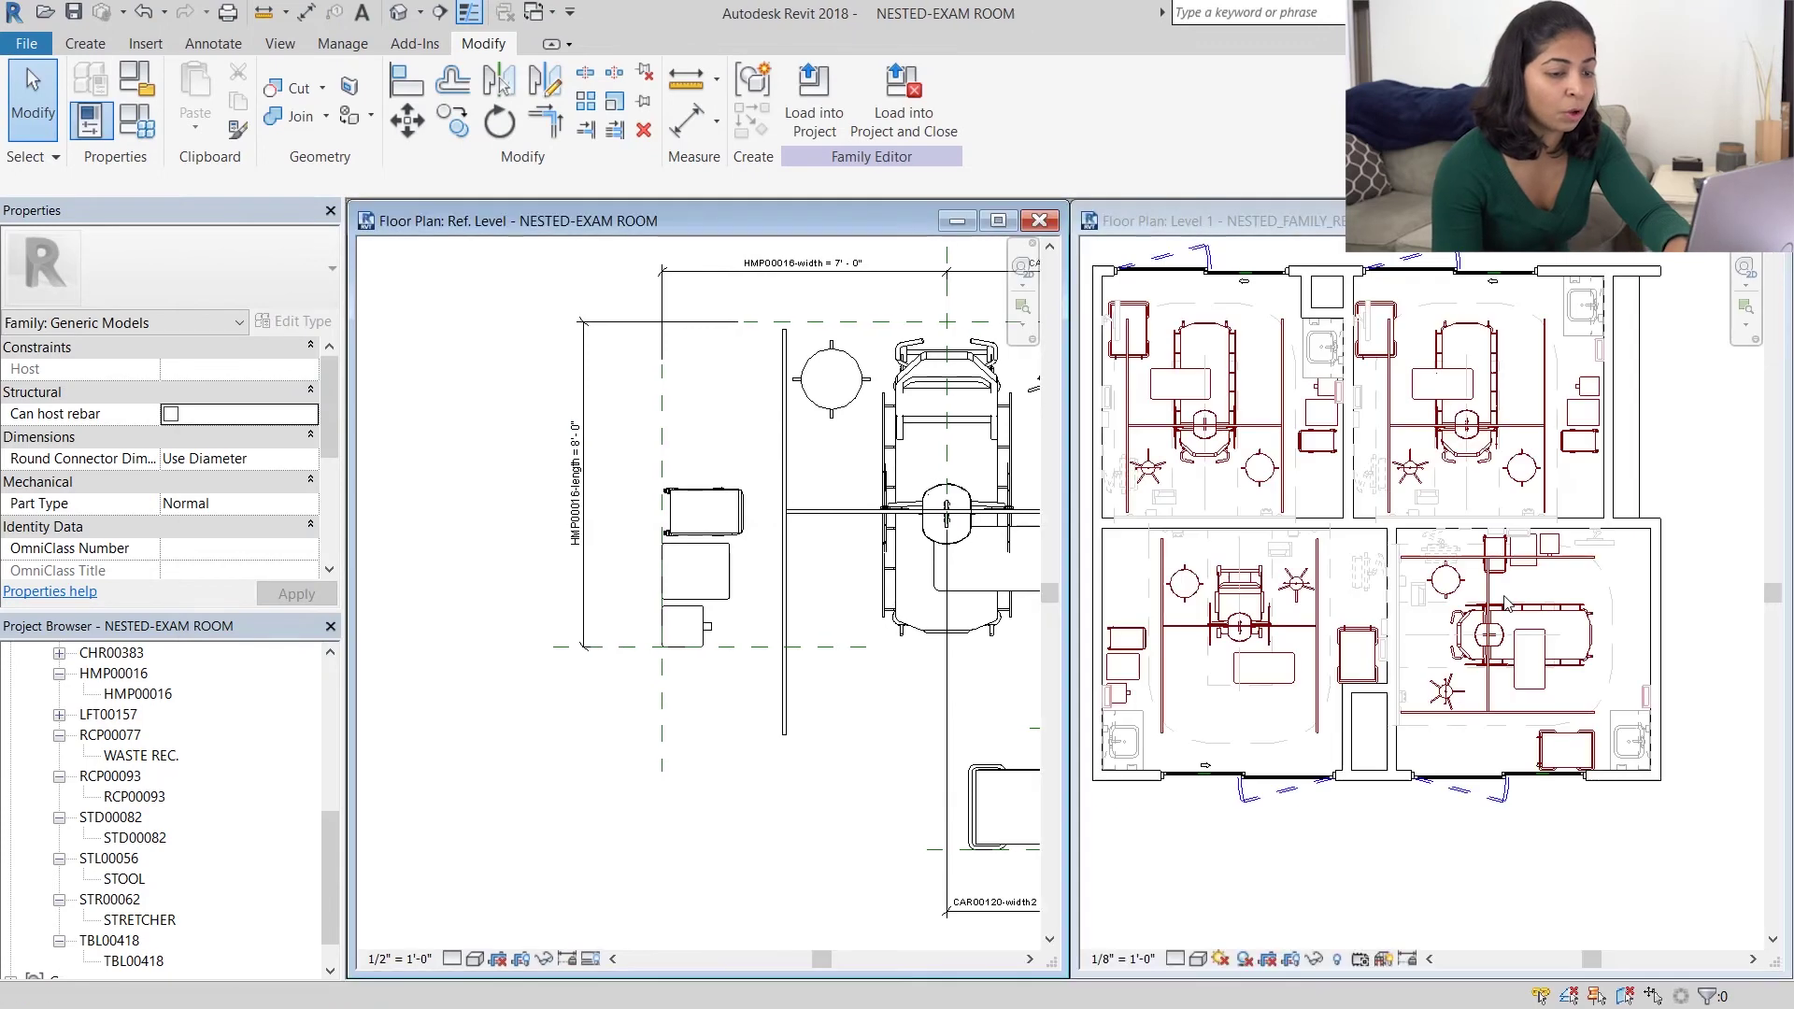
scroll(720, 741, "down", 3)
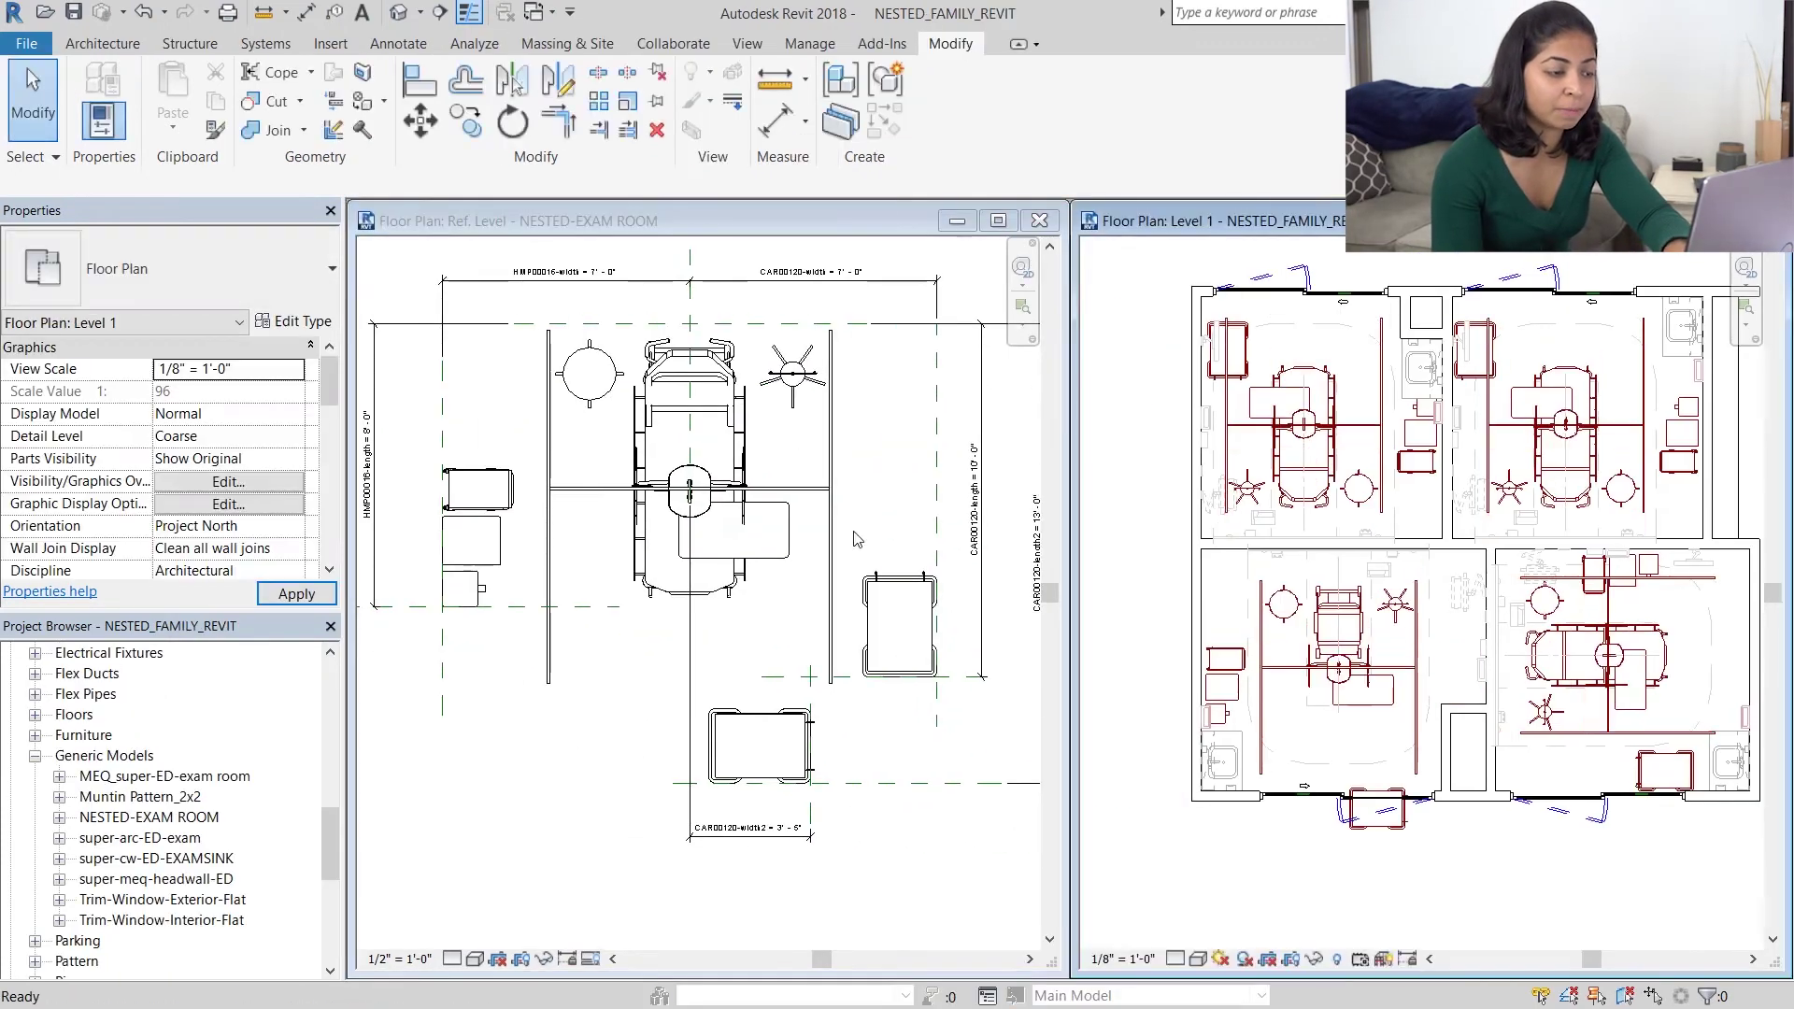
left_click(1422, 777)
key("Escape")
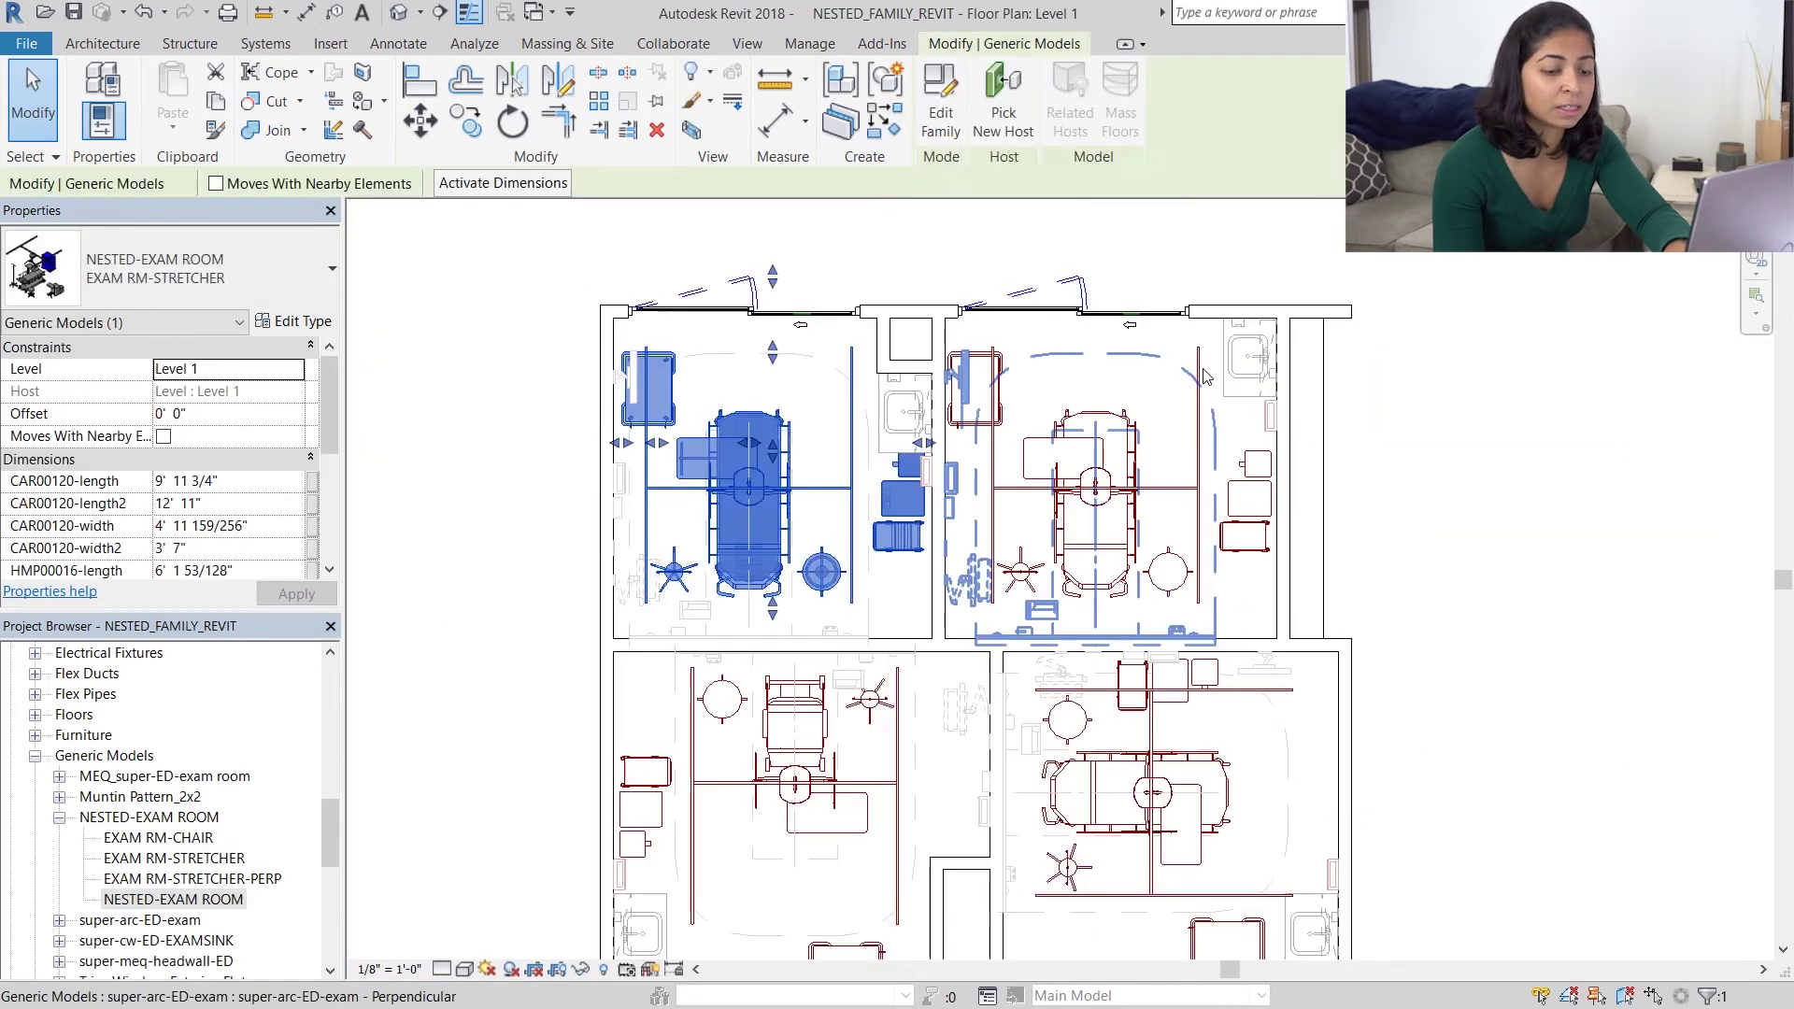
scroll(774, 634, "up", 4)
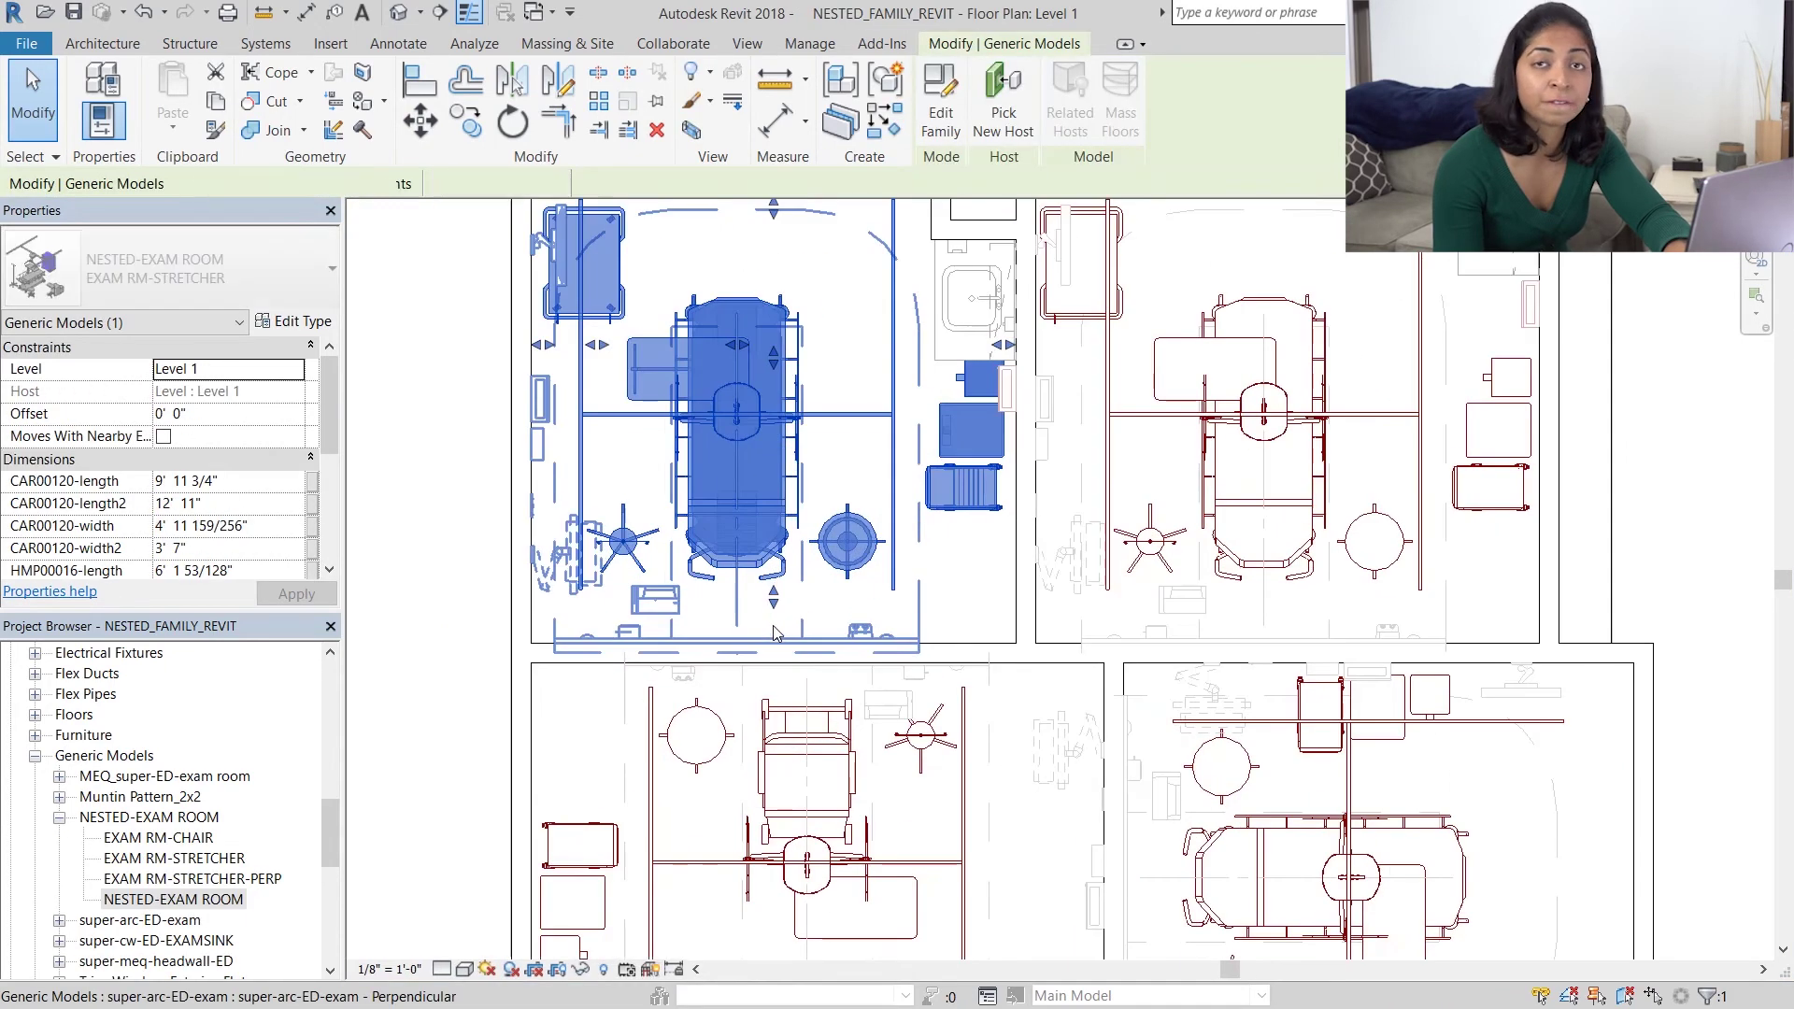
key("Escape")
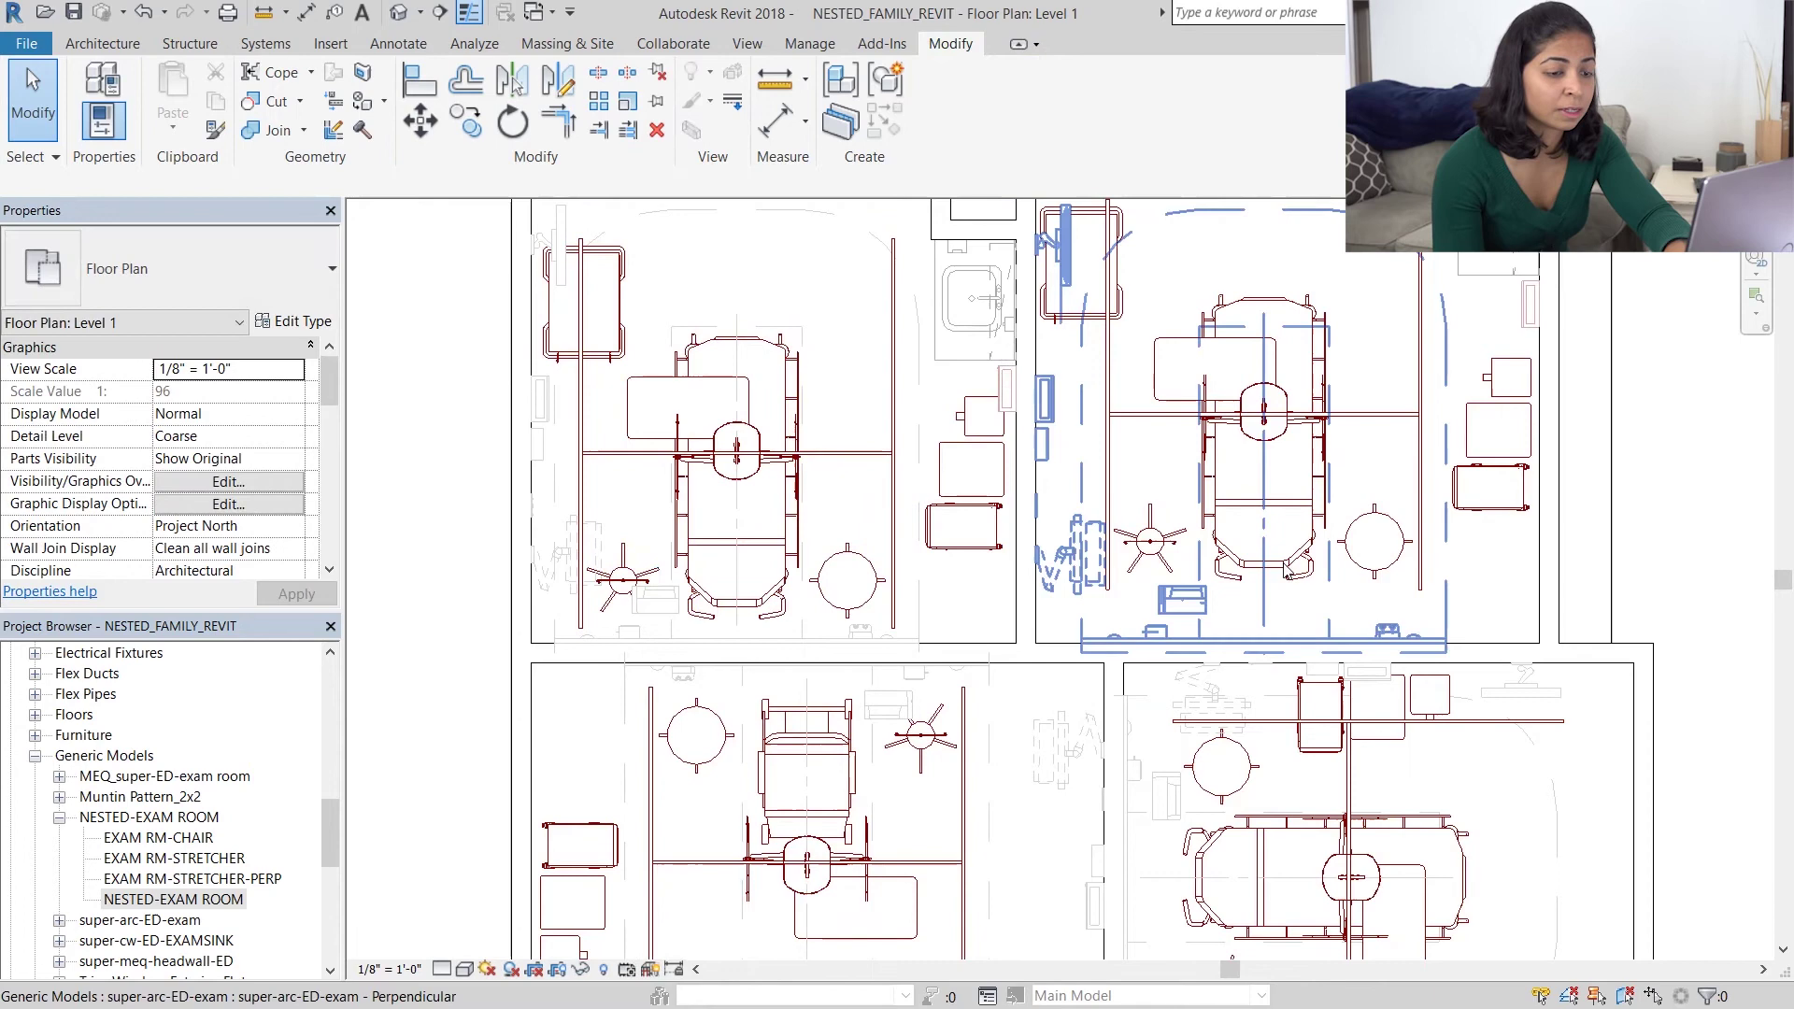
left_click(1281, 603)
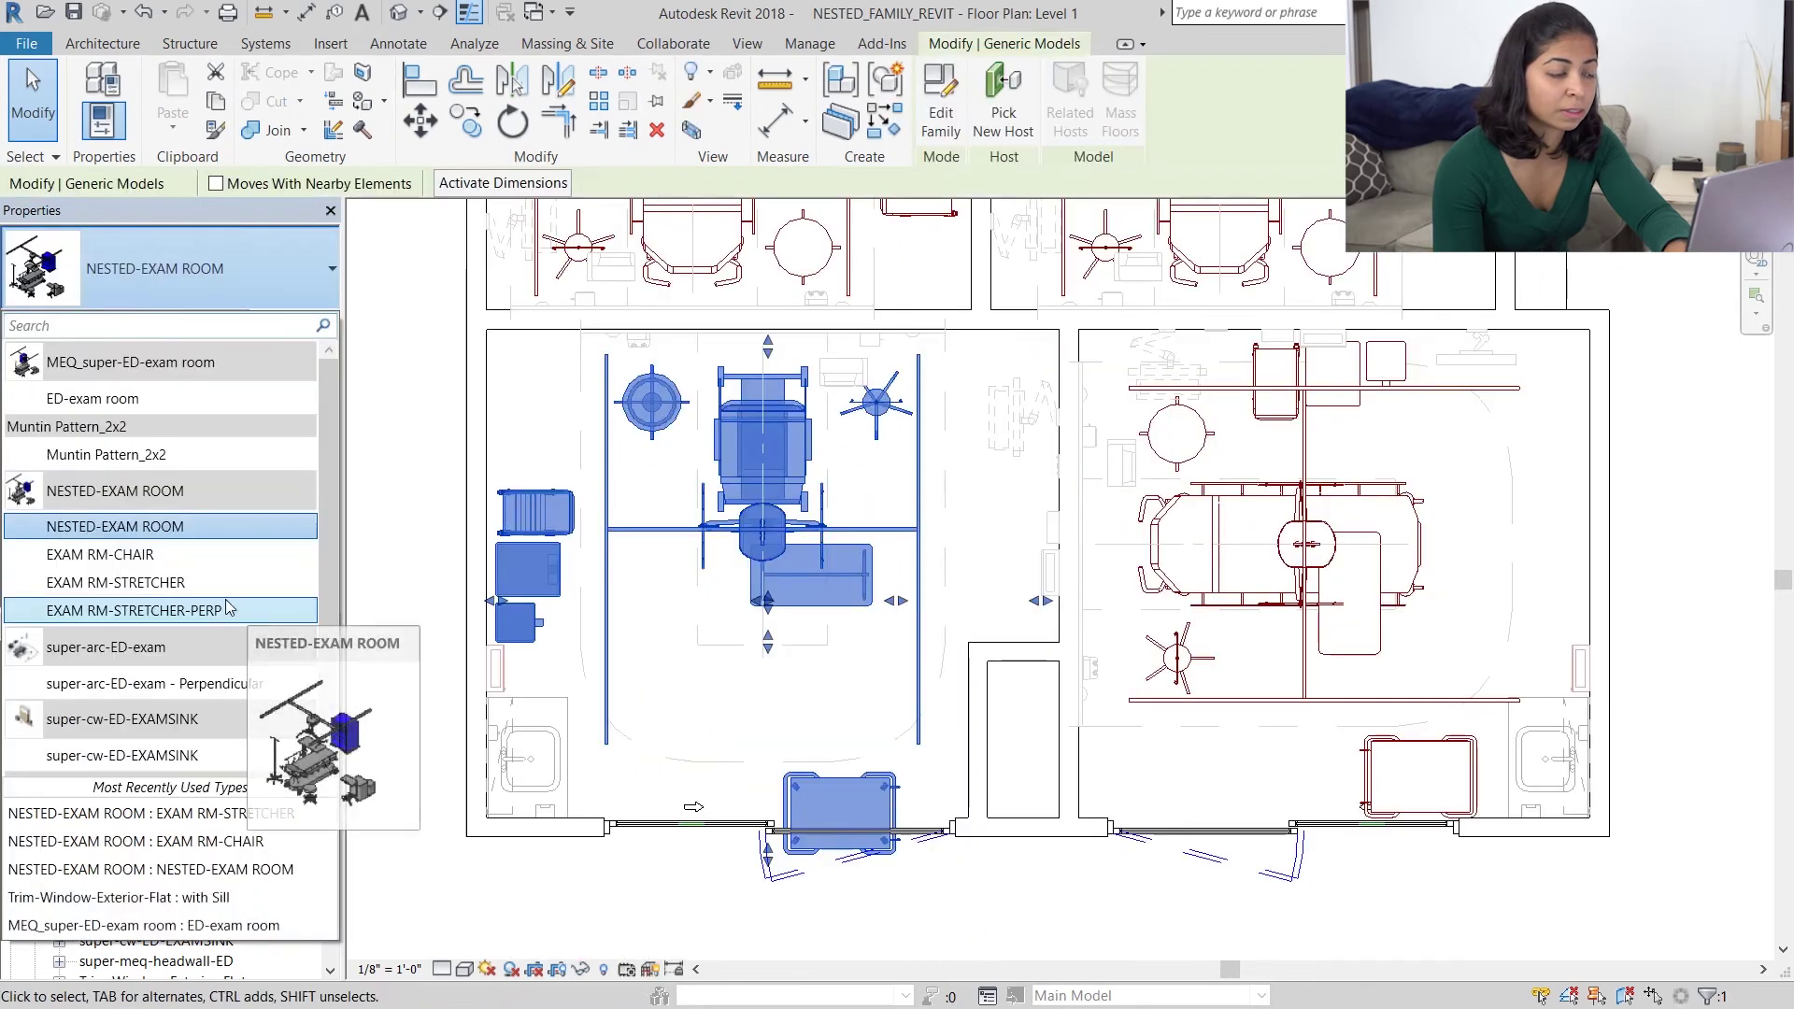
left_click(141, 554)
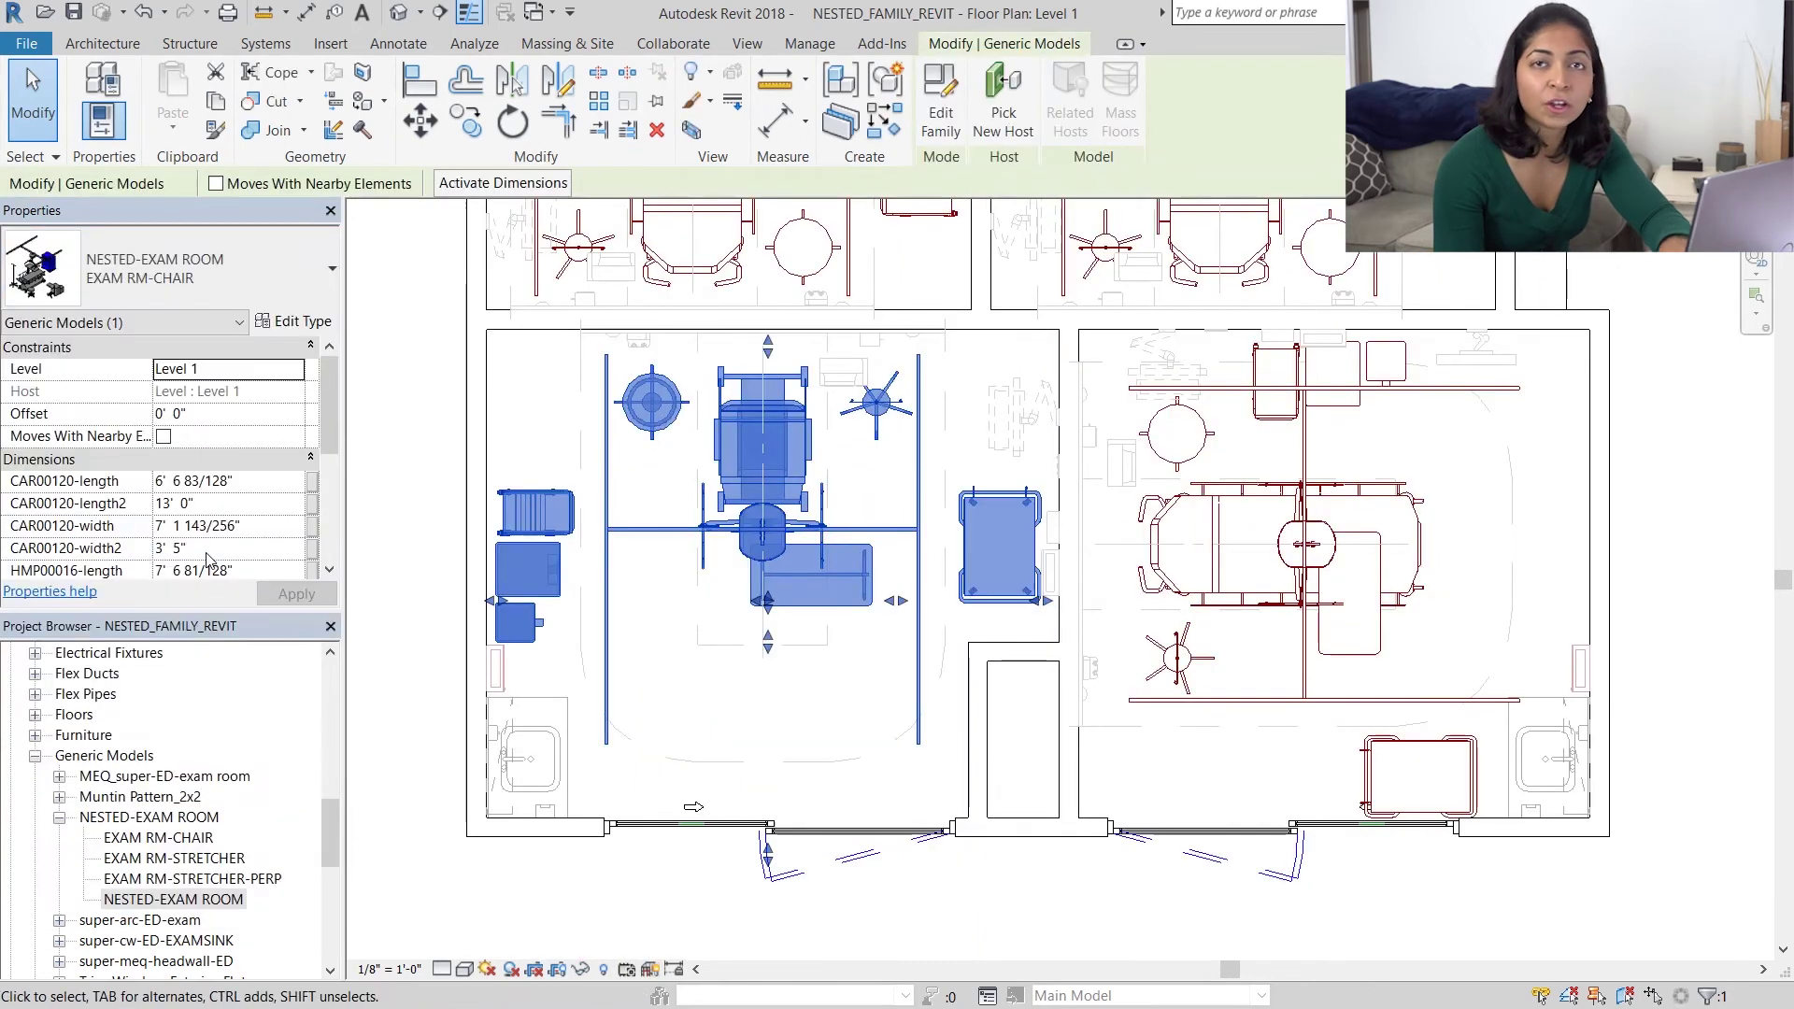
scroll(954, 626, "up", 2)
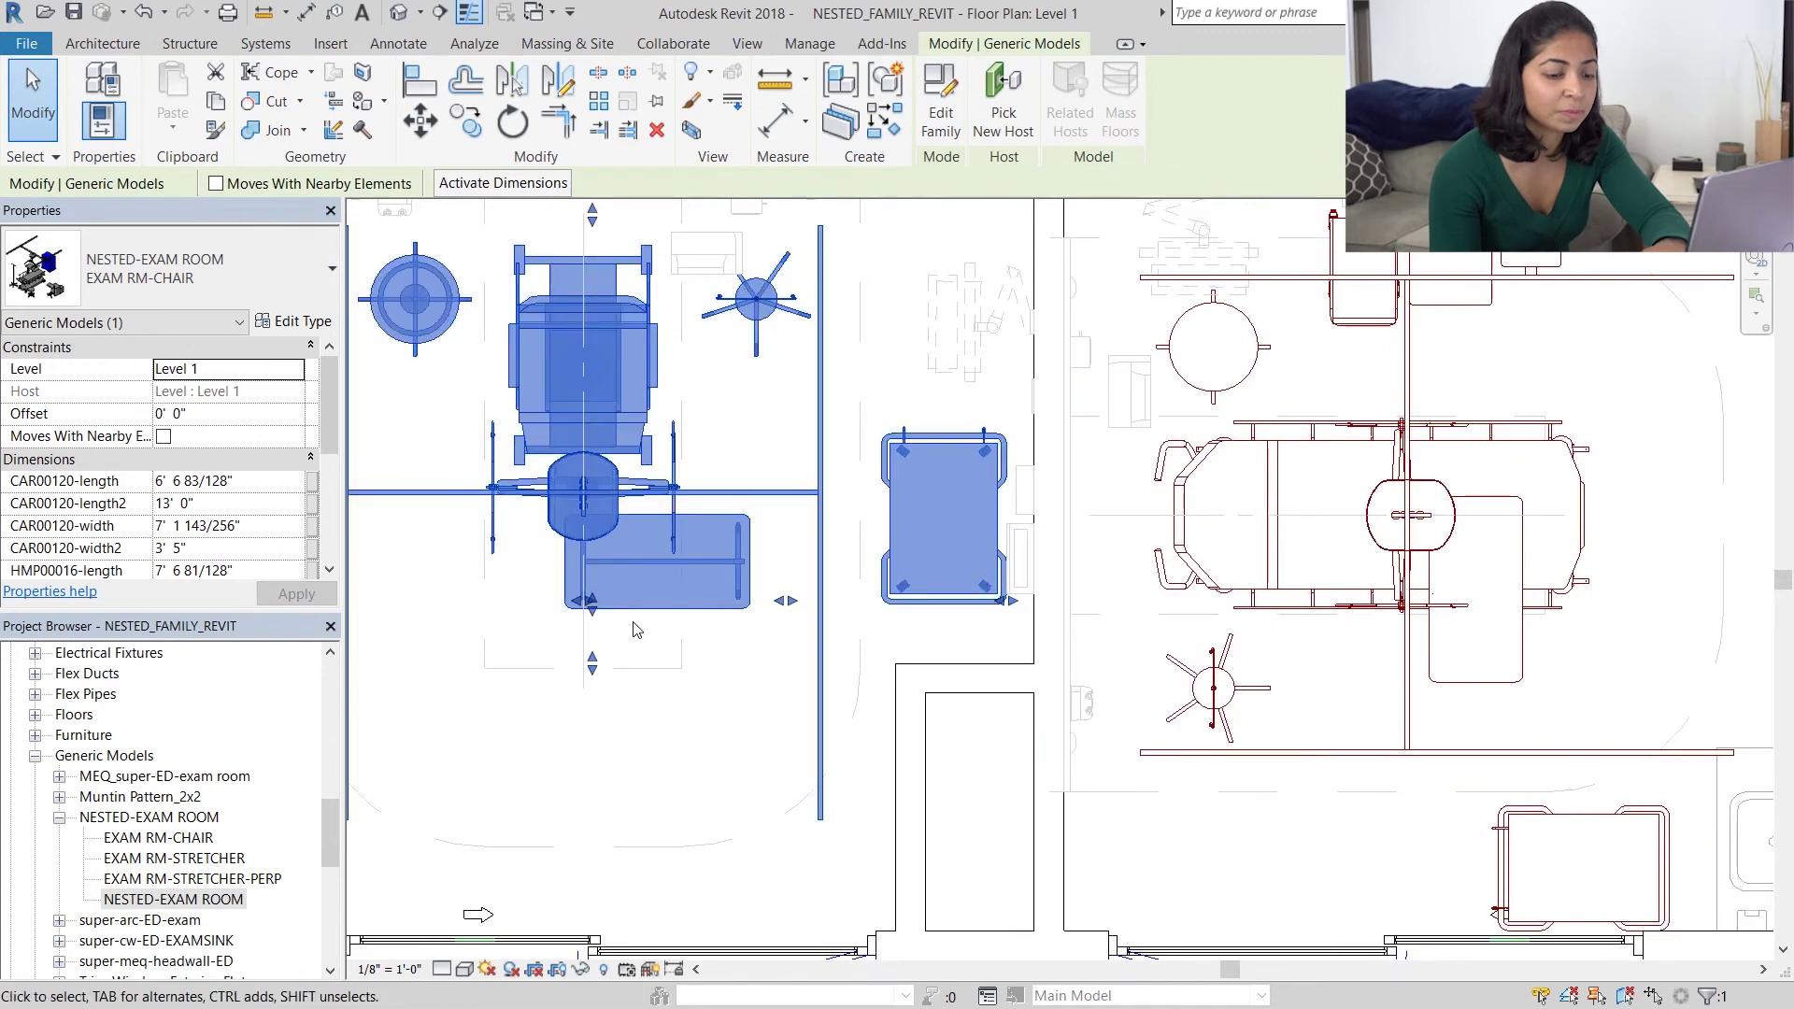
scroll(1028, 607, "down", 3)
Step: Switch the lower-right exam room to the EXAM RM-STRETCHER-PERP type
key("Escape")
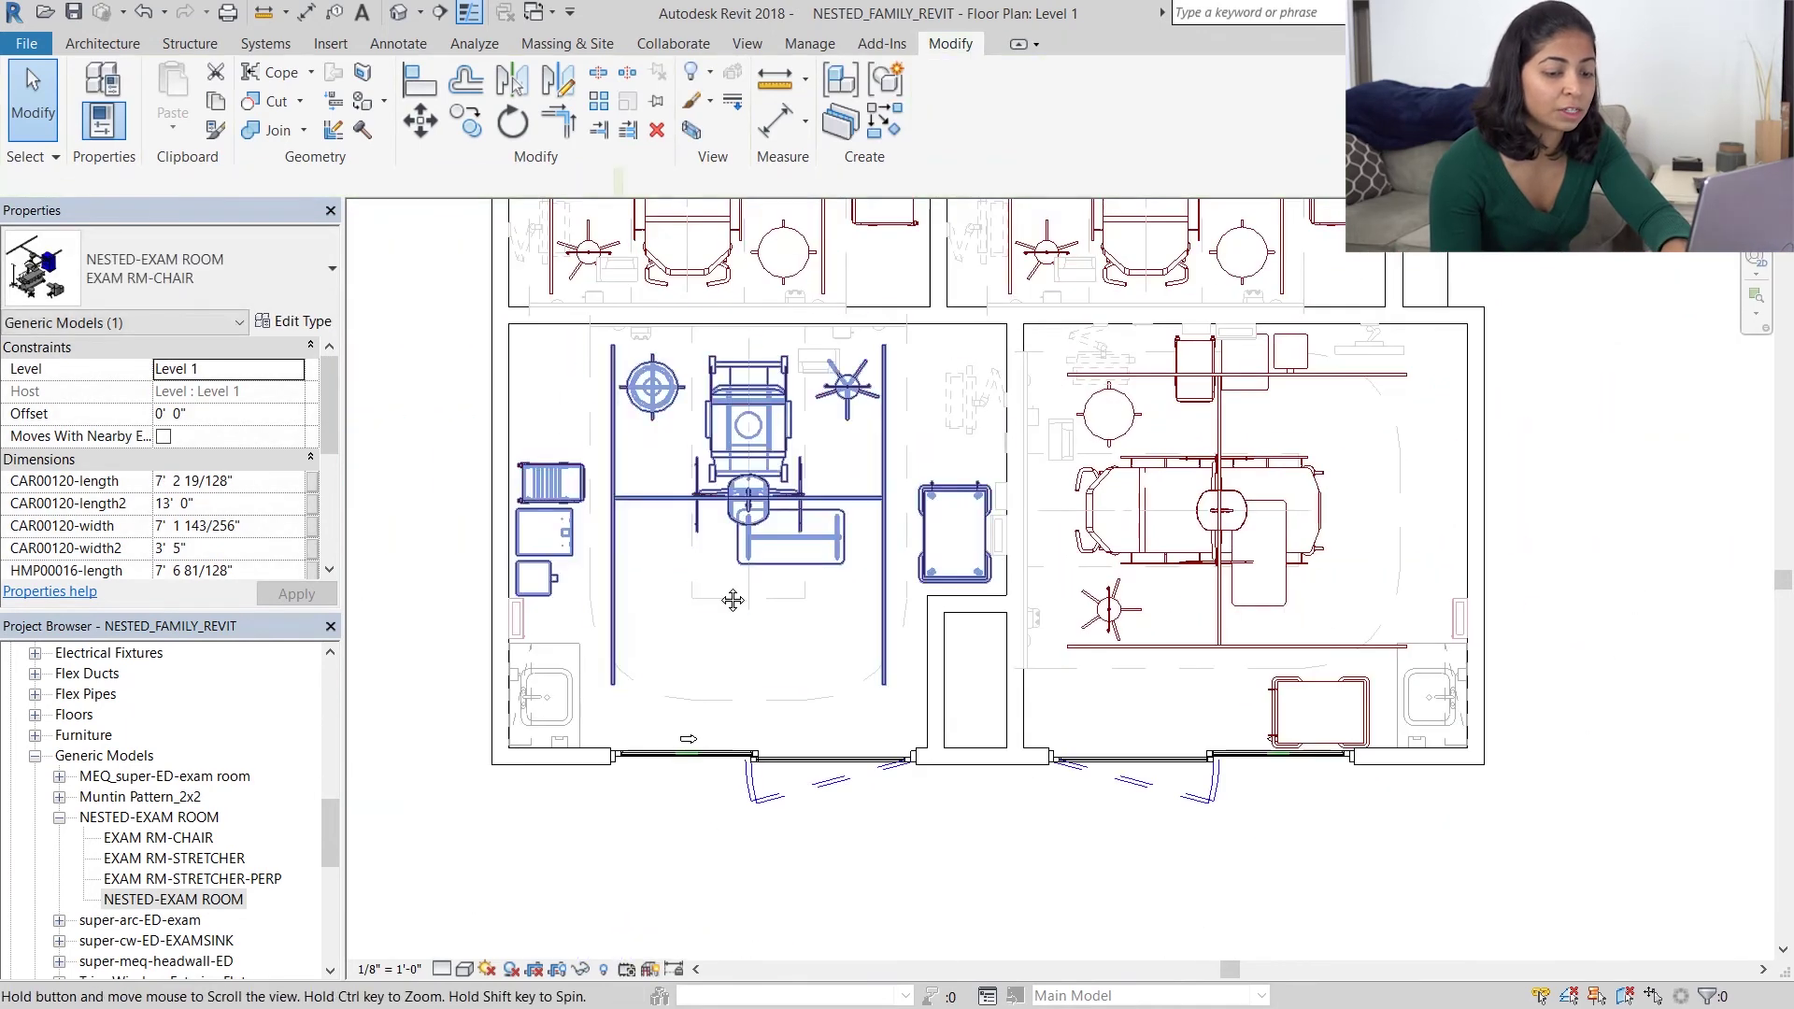
left_click(1401, 724)
left_click(280, 271)
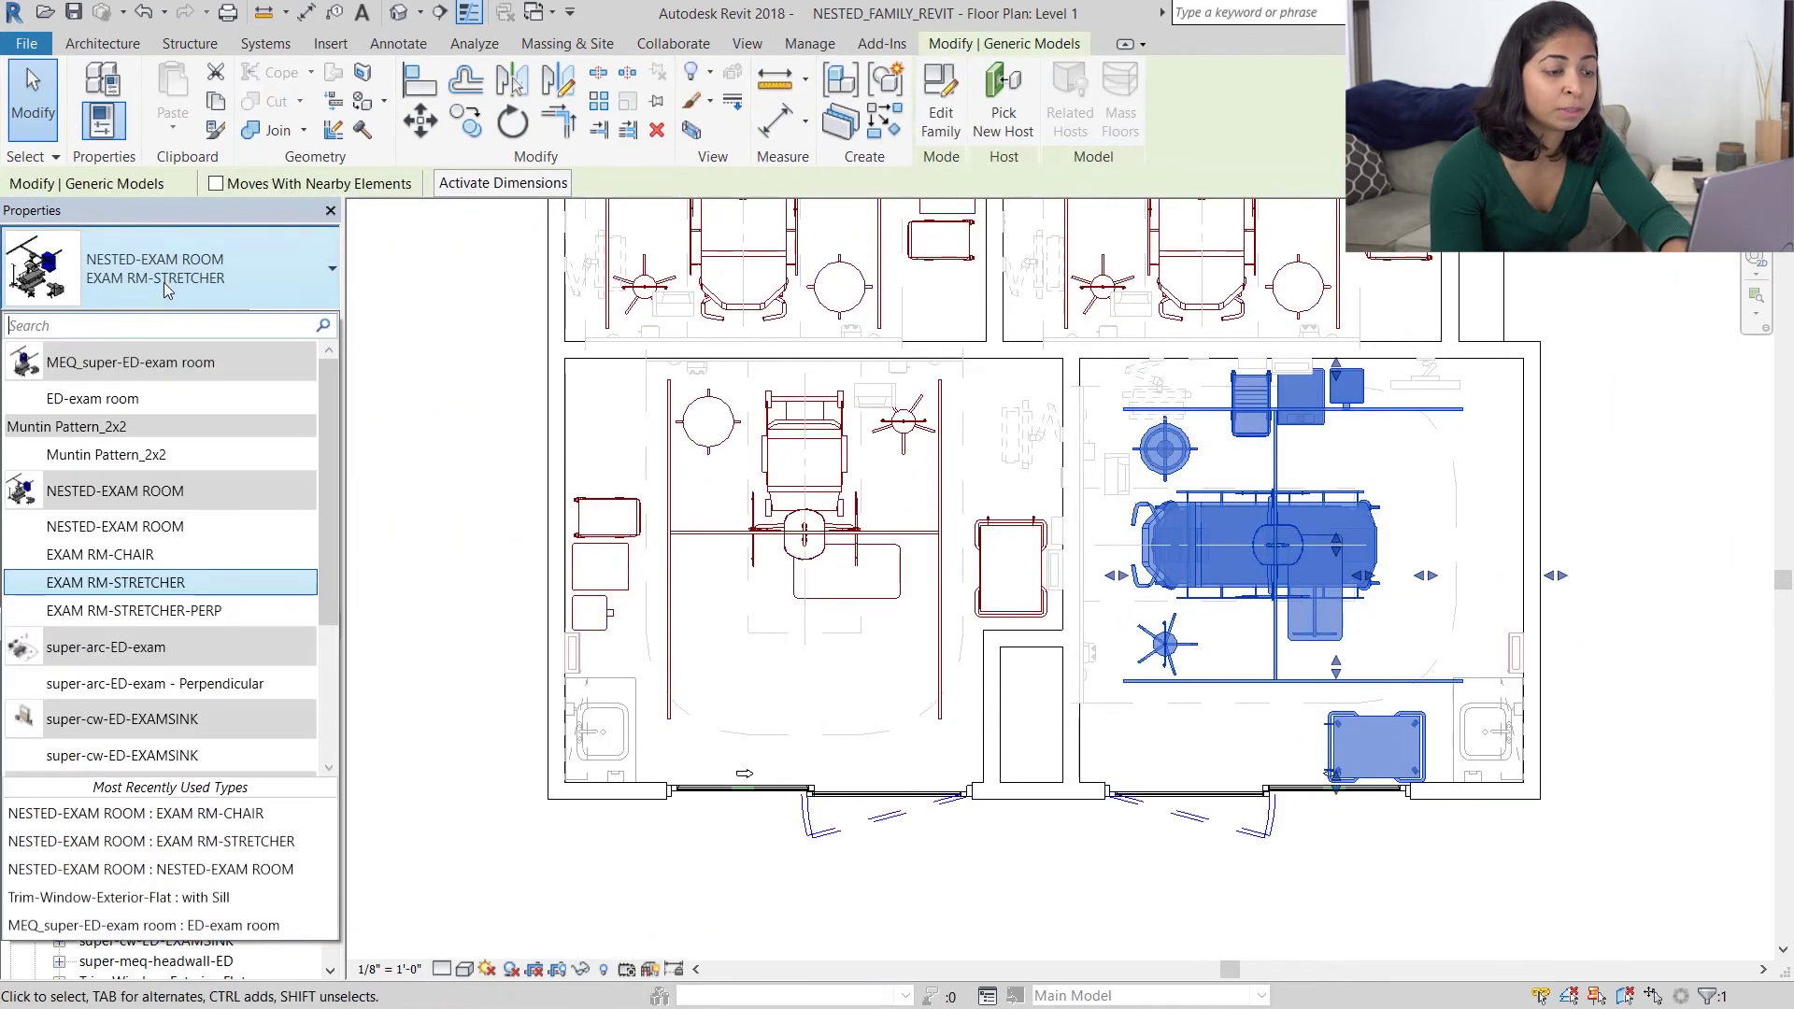
left_click(181, 612)
scroll(1589, 584, "up", 2)
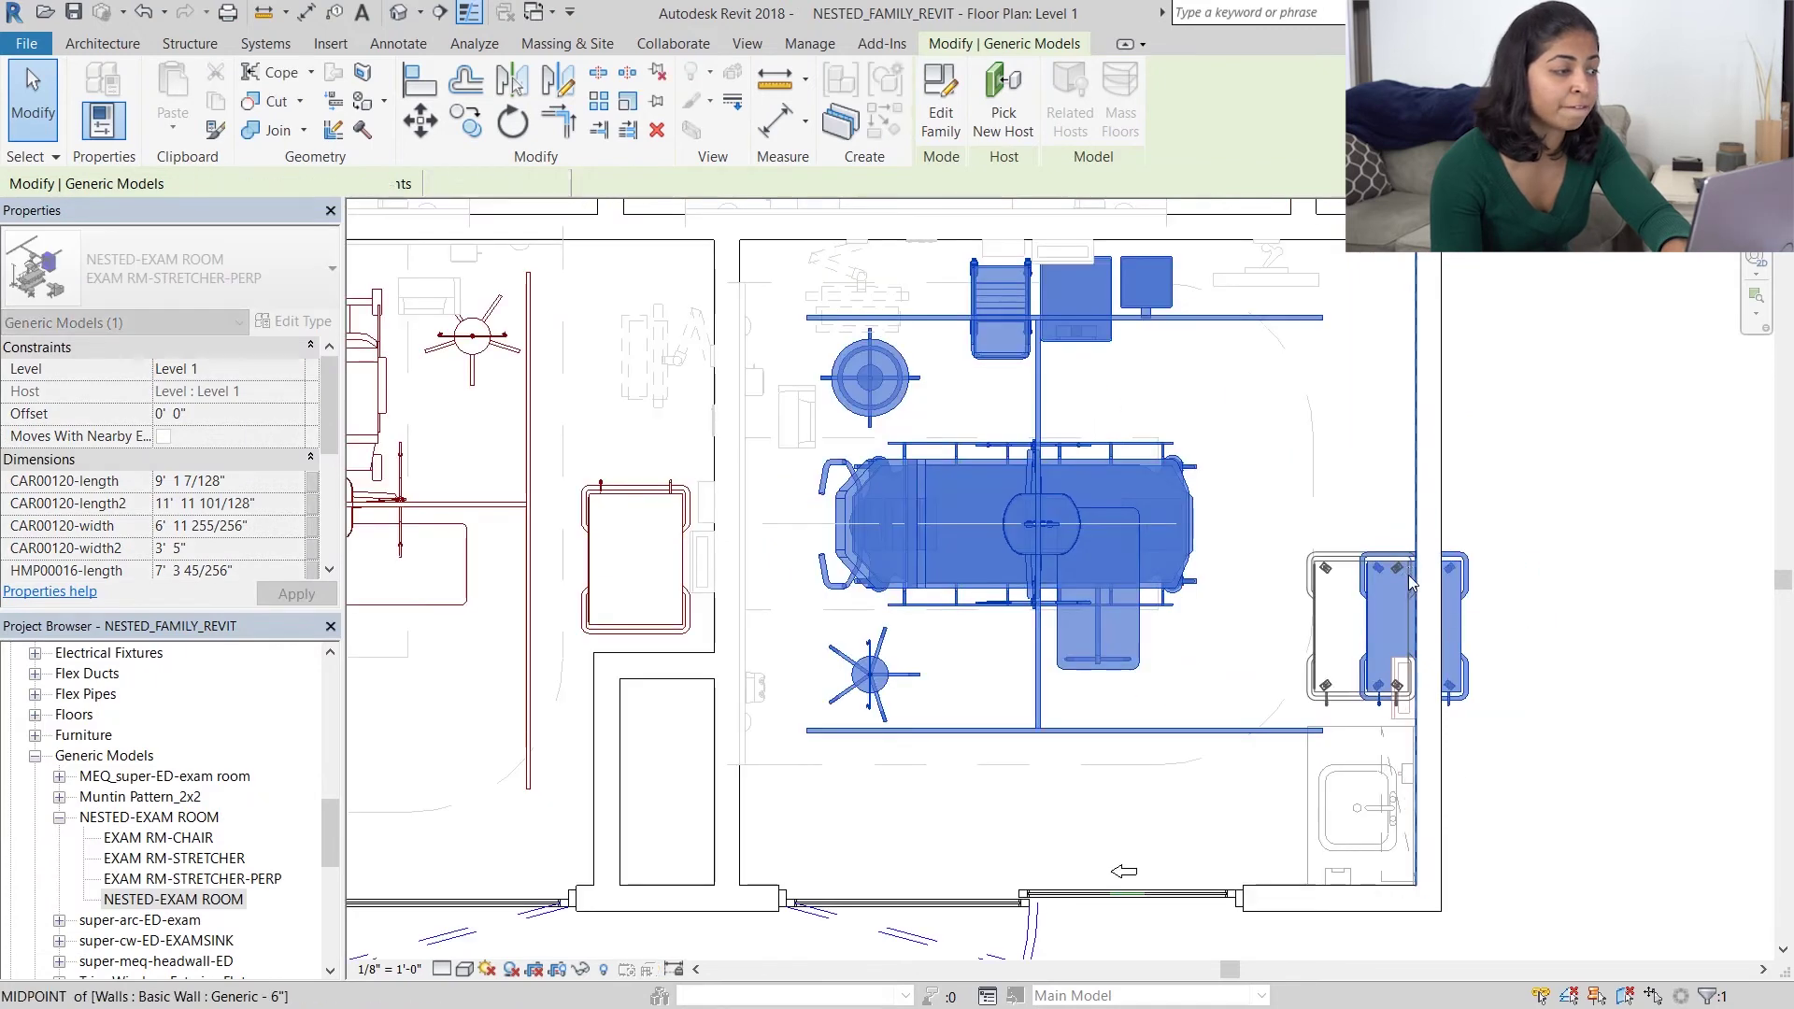
Step: Stretch the cart's width2 to 2' 1 21/32" so it sits against the right wall
left_click_drag(1107, 701, 1105, 645)
scroll(1444, 572, "up", 2)
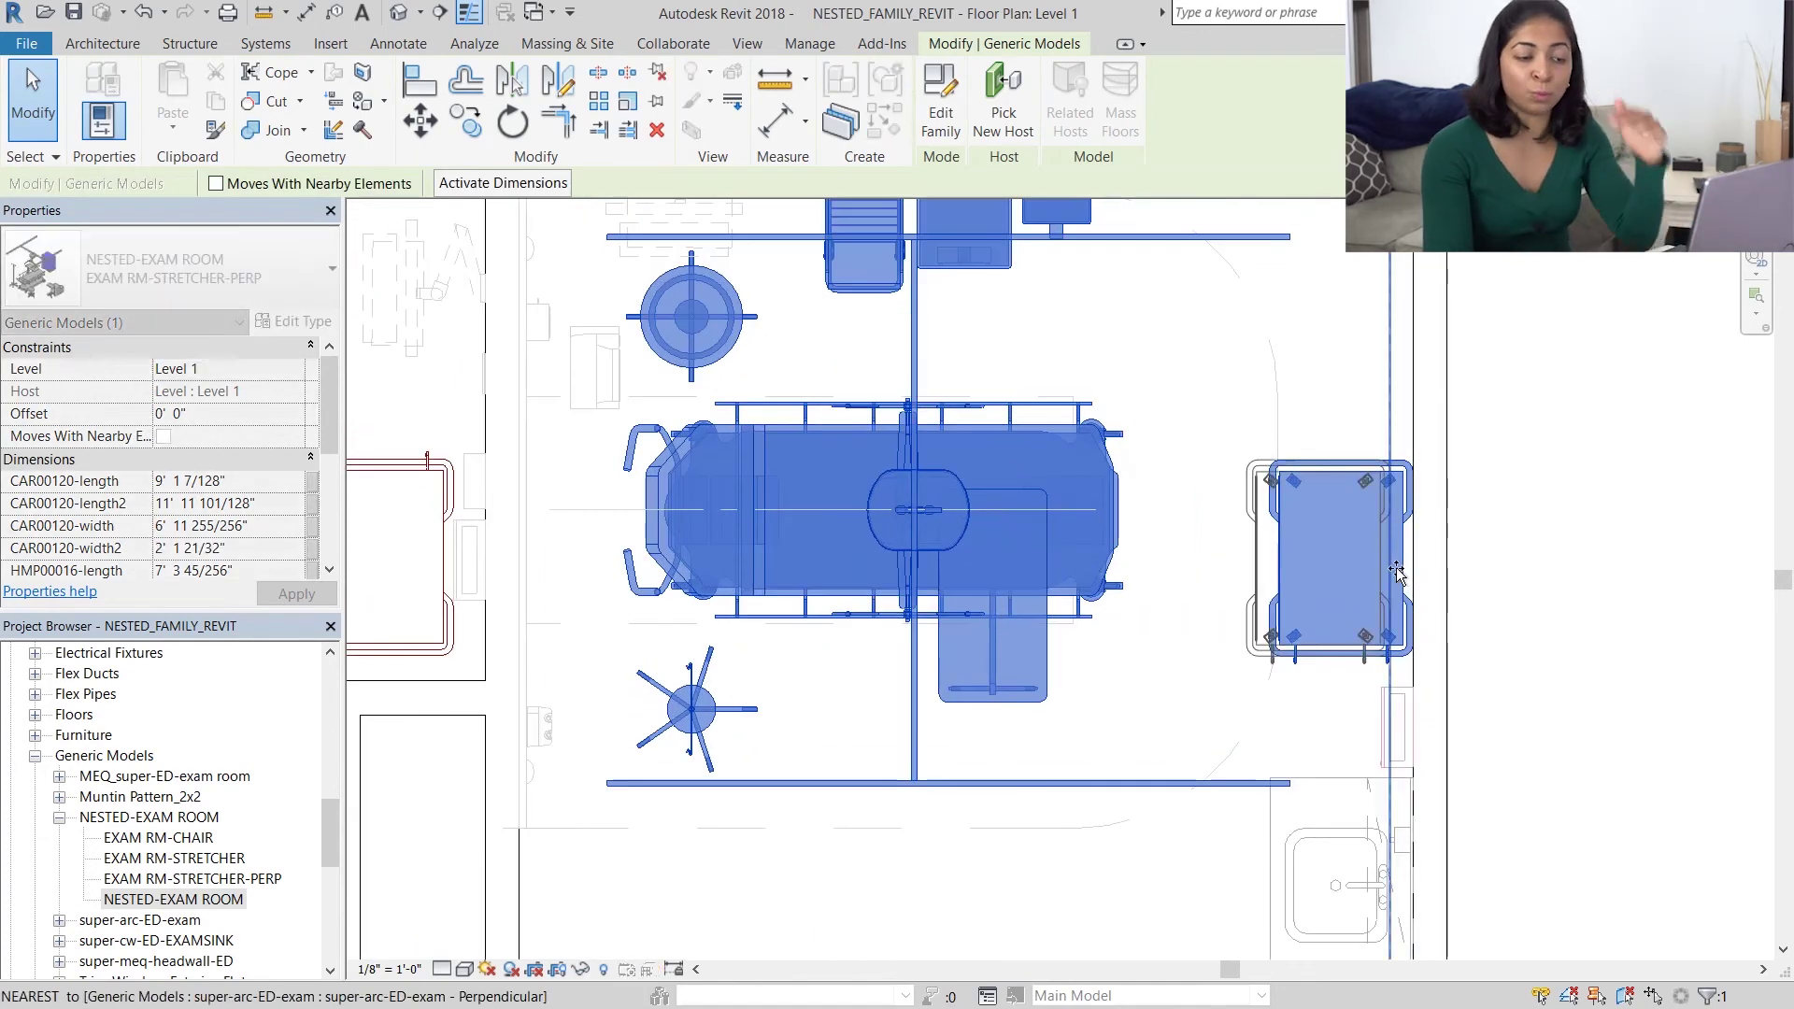
key("Escape")
scroll(1444, 572, "down", 5)
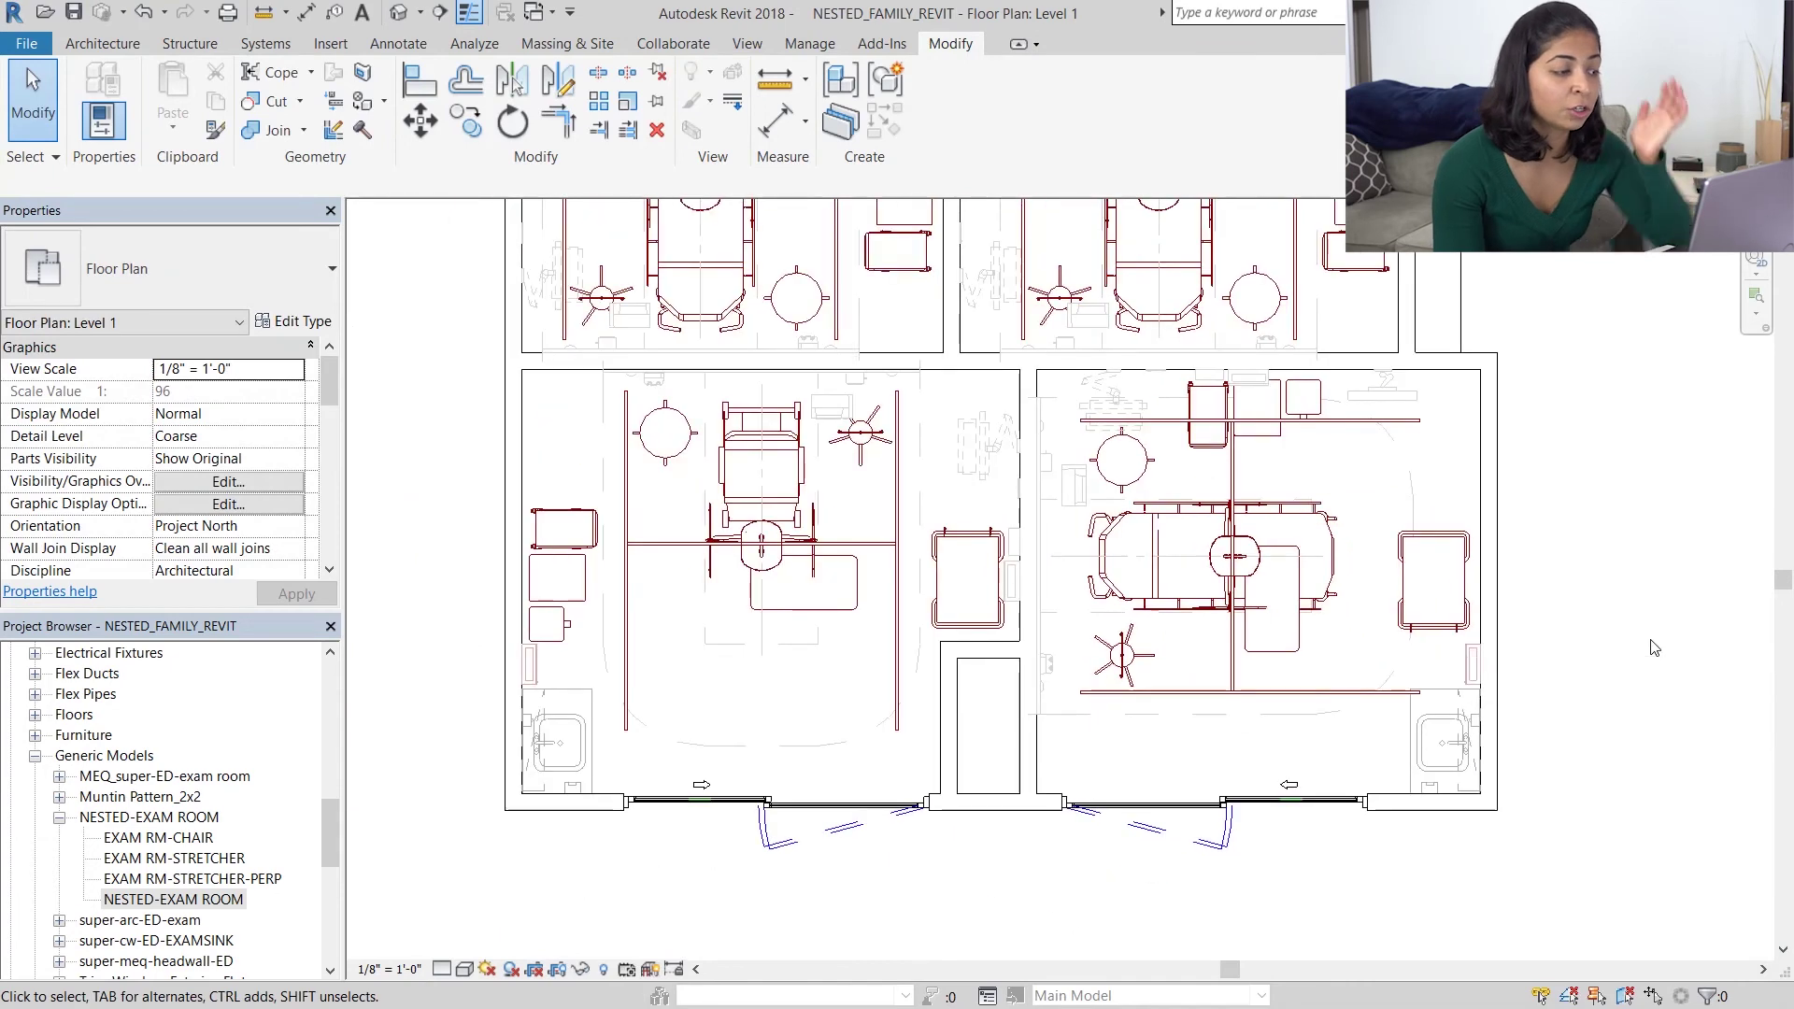
Step: Tile the windows and activate the NESTED-EXAM ROOM Ref. Level plan beside Level 1
key("w")
key("t")
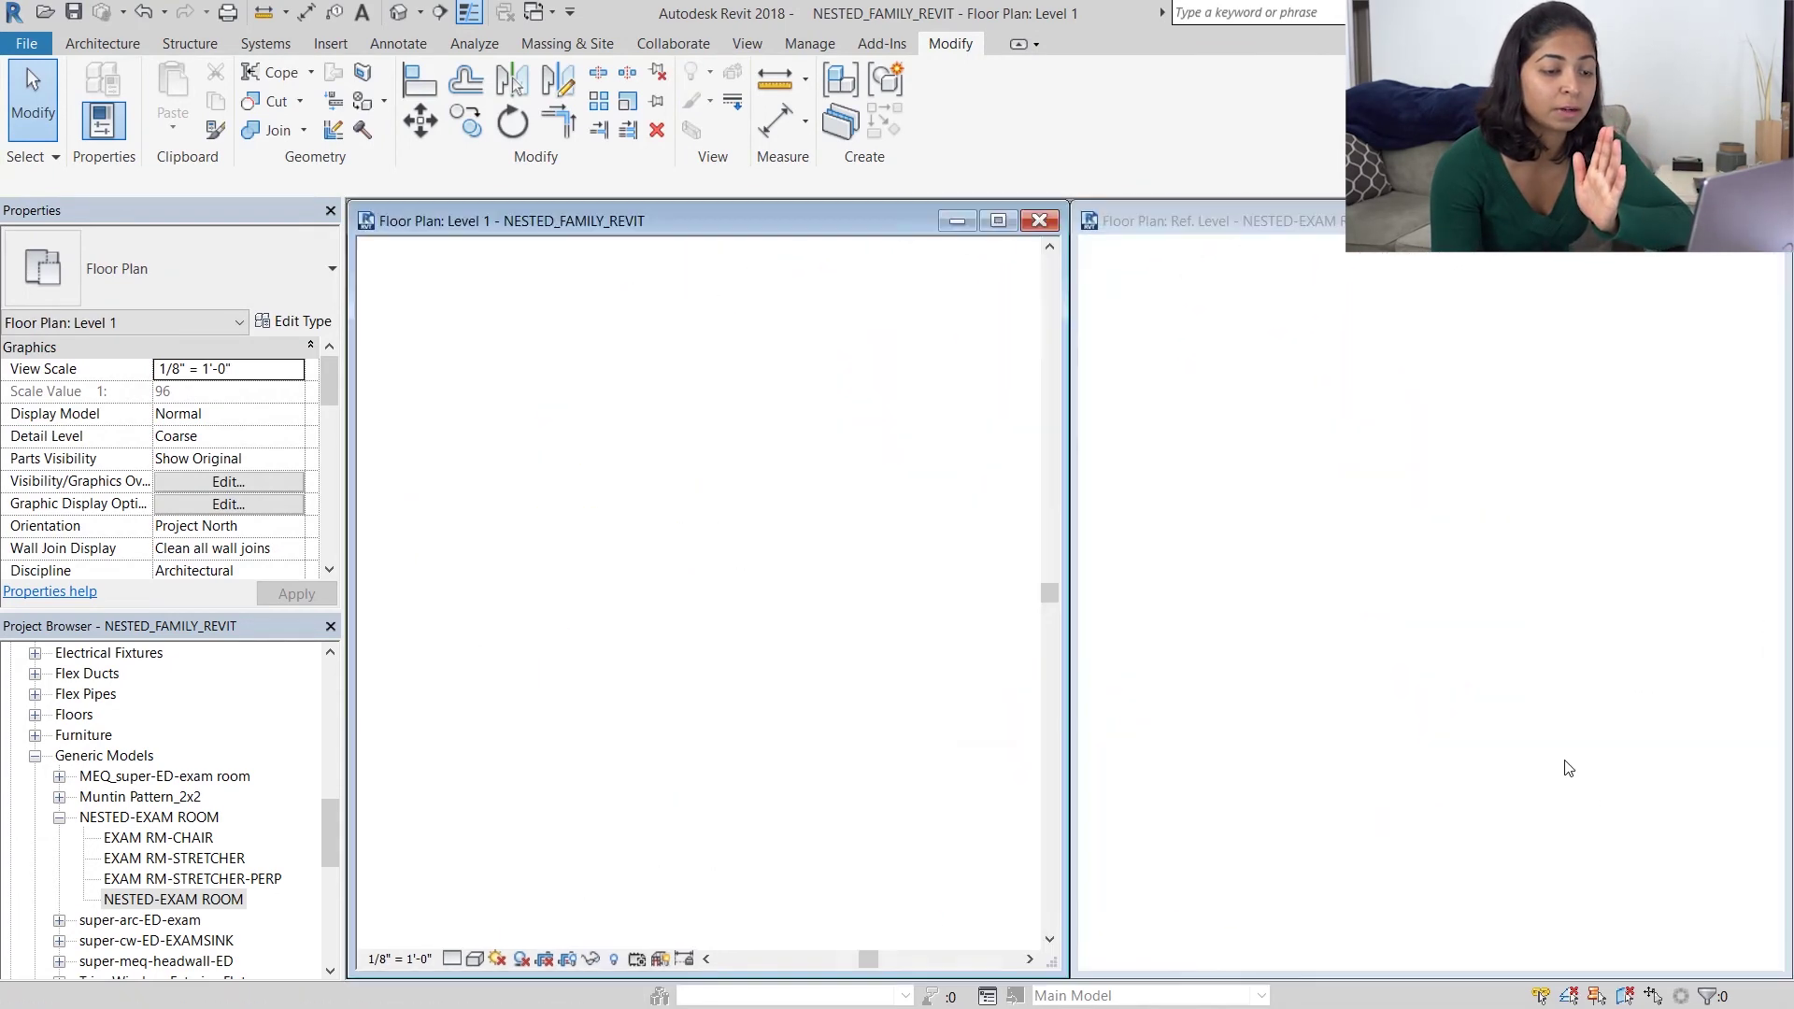
scroll(707, 621, "down", 3)
left_click(1253, 804)
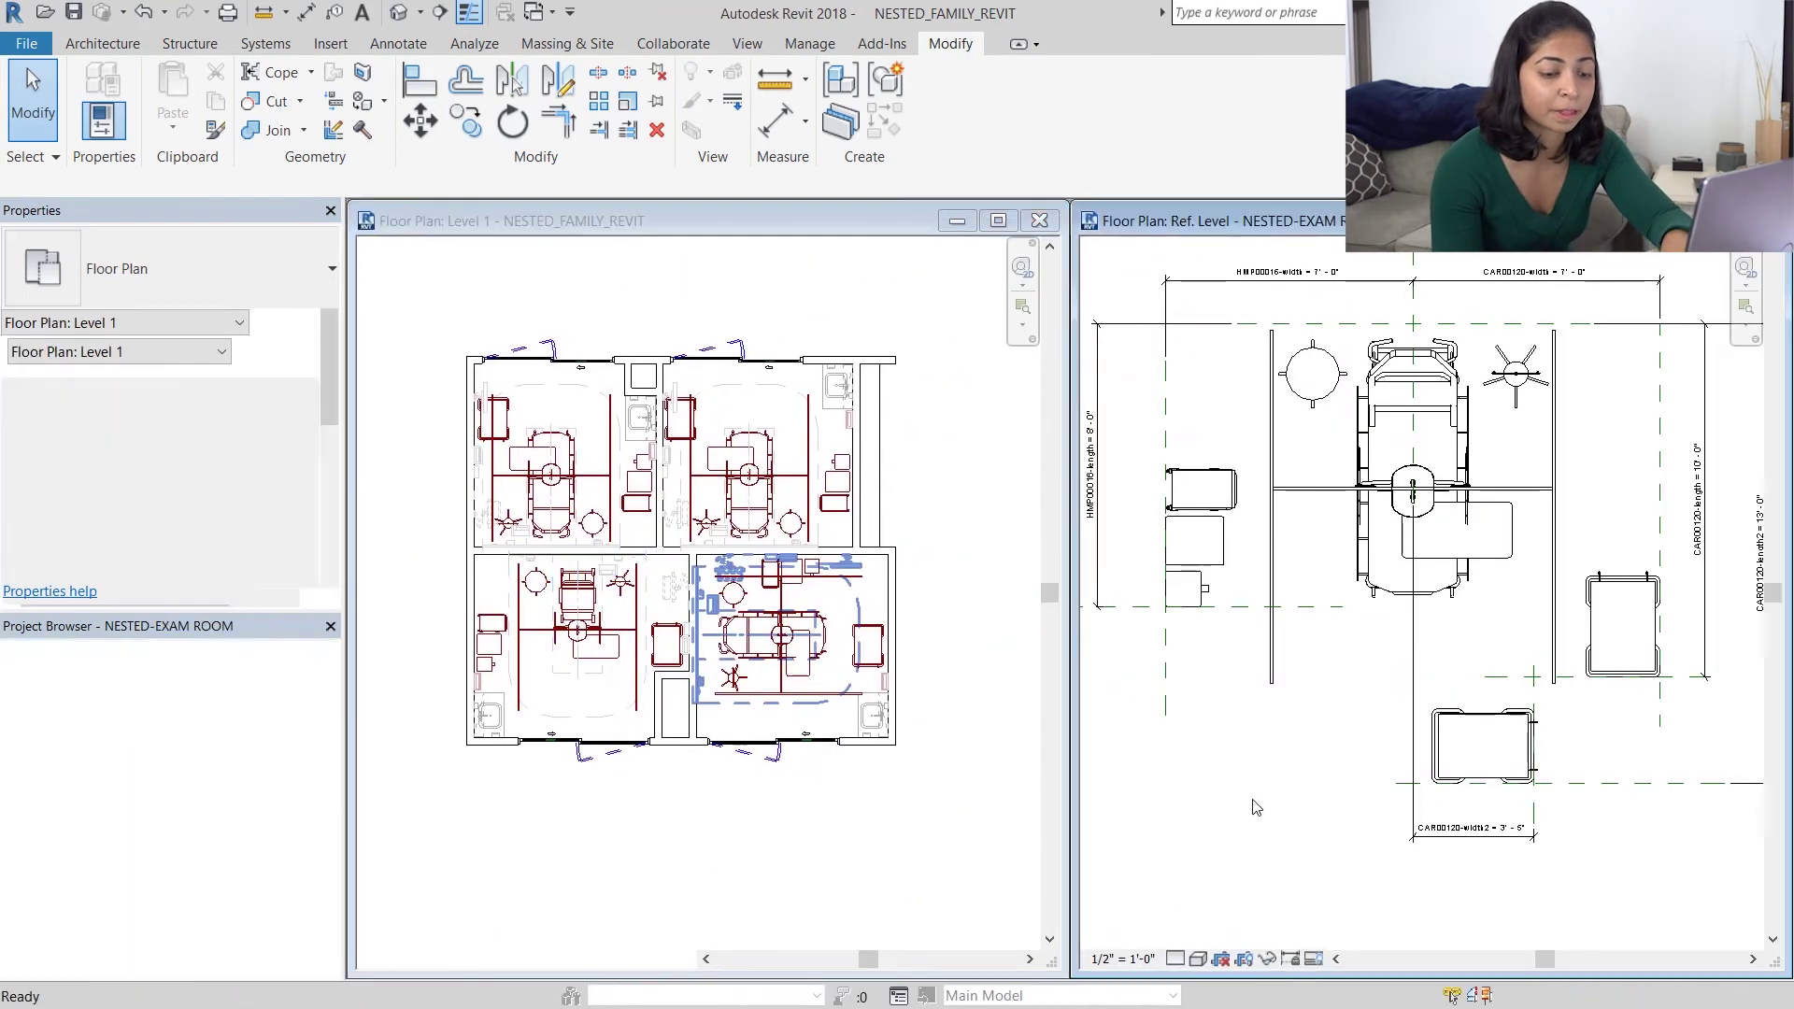